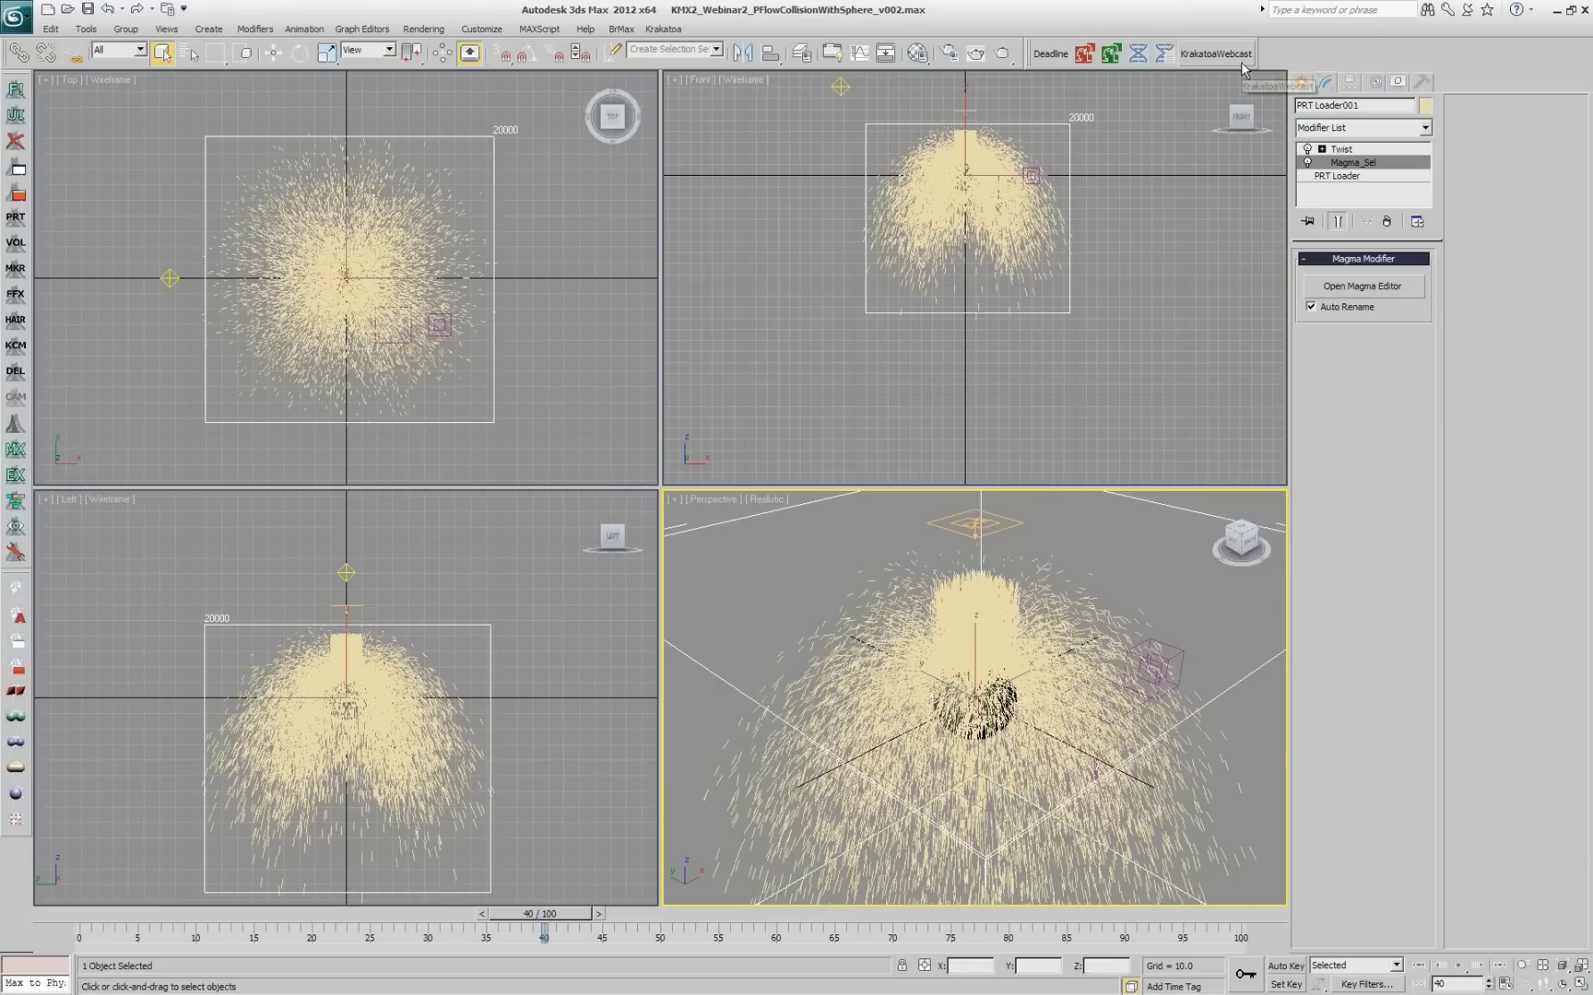
# Step: Reset the scene to an empty, untitled one
pyautogui.click(16, 15)
pyautogui.click(55, 97)
pyautogui.click(798, 551)
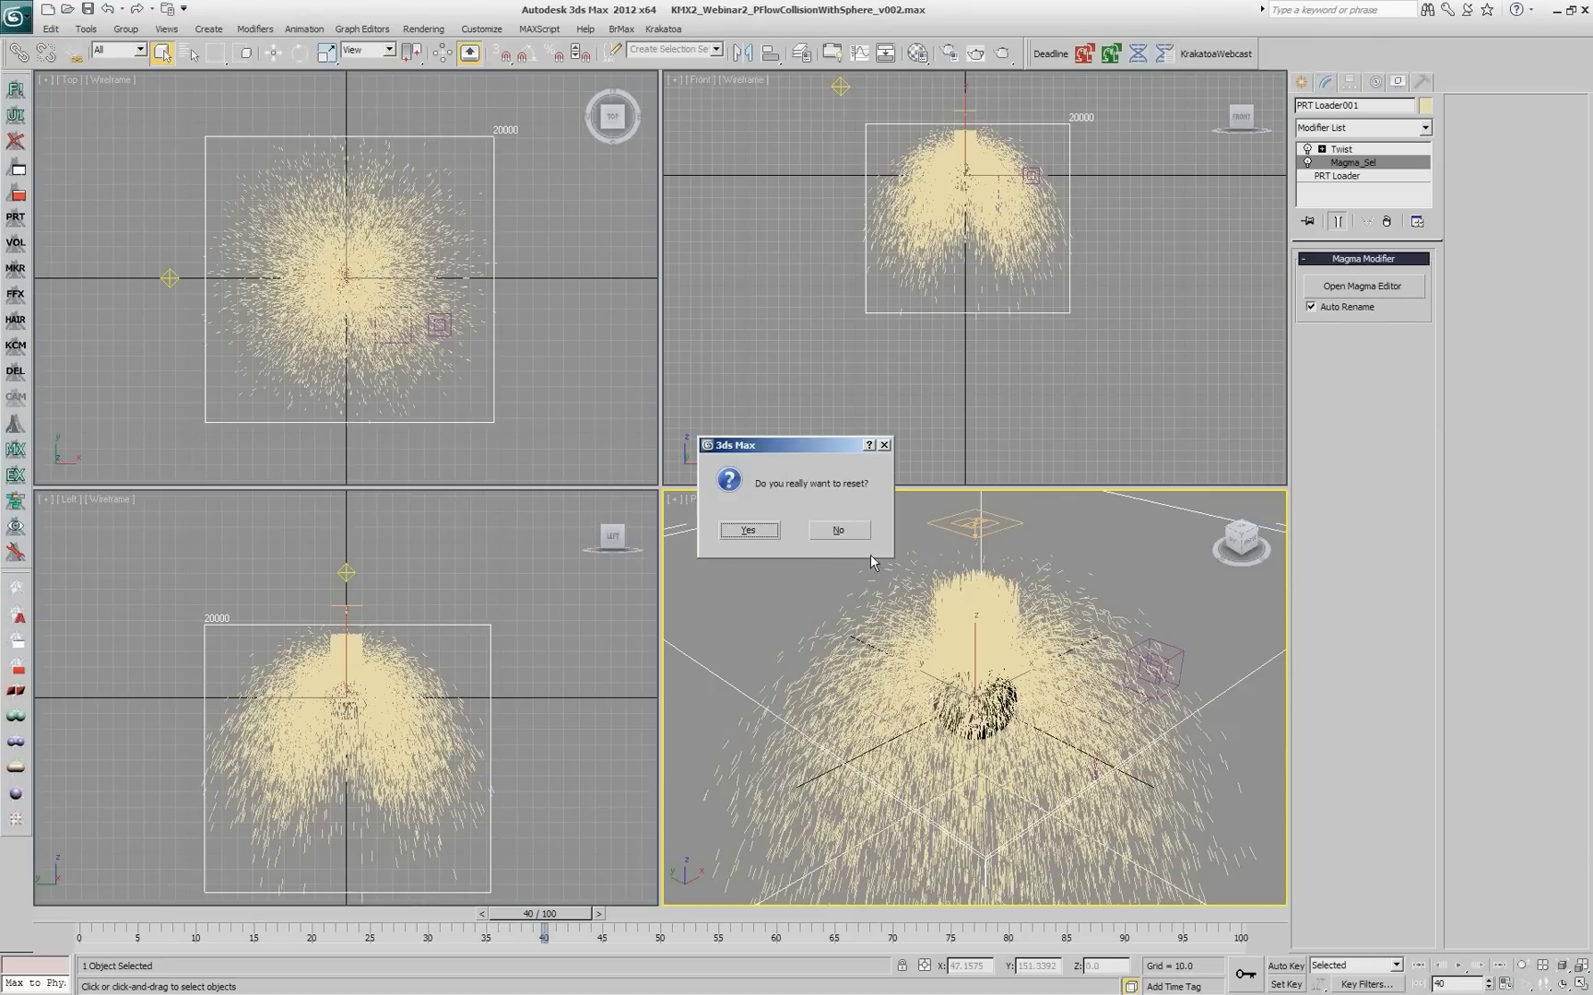
pyautogui.click(748, 531)
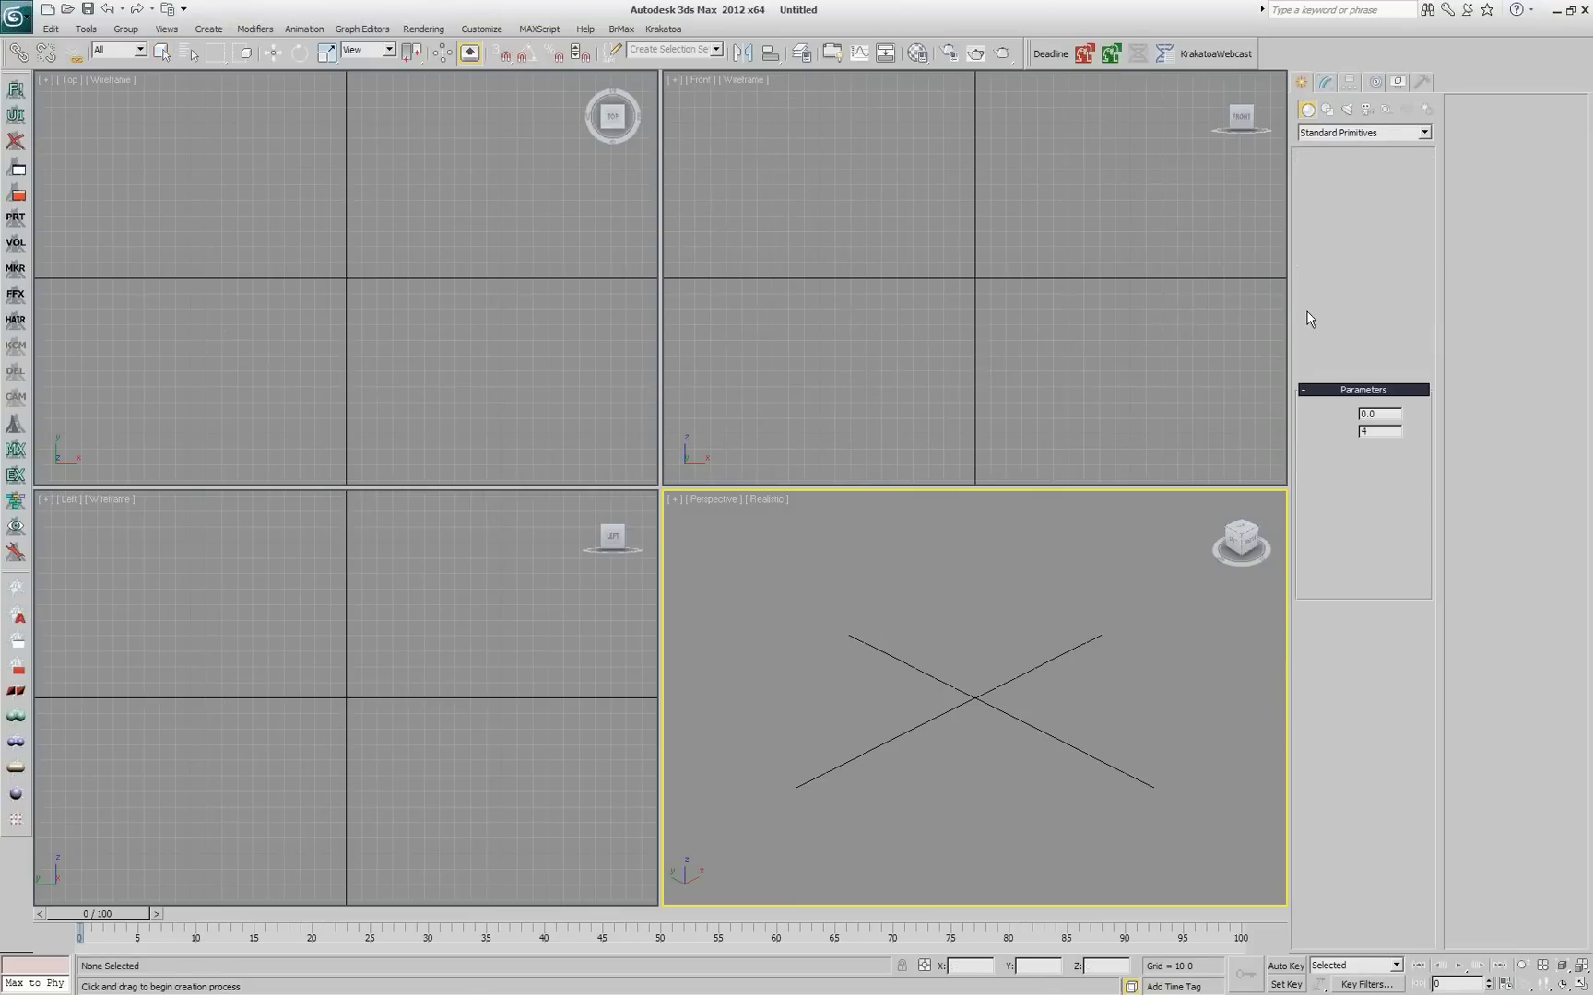
# Step: Create a teapot with a radius of about 57 at the origin and fill it with a PRT Volume
pyautogui.moveTo(972, 699); pyautogui.dragTo(989, 804)
pyautogui.click(15, 245)
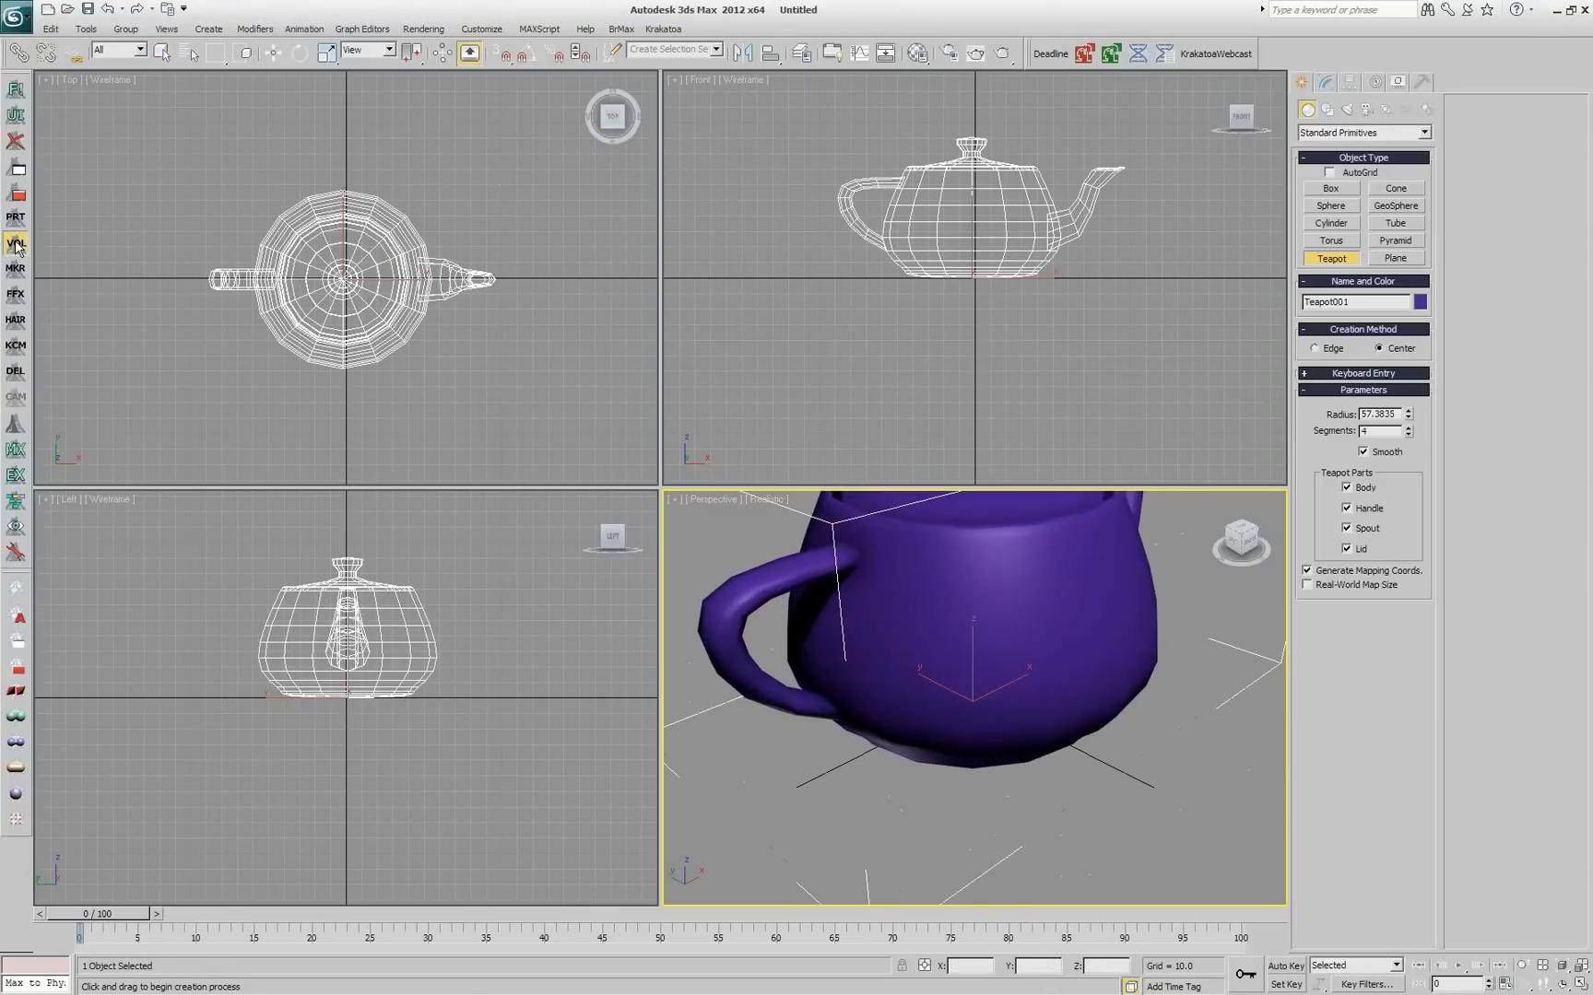
pyautogui.click(16, 244)
# Step: Reduce the PRT Volume's viewport spacing to about 3.38
pyautogui.moveTo(871, 739); pyautogui.dragTo(834, 880, button='middle')
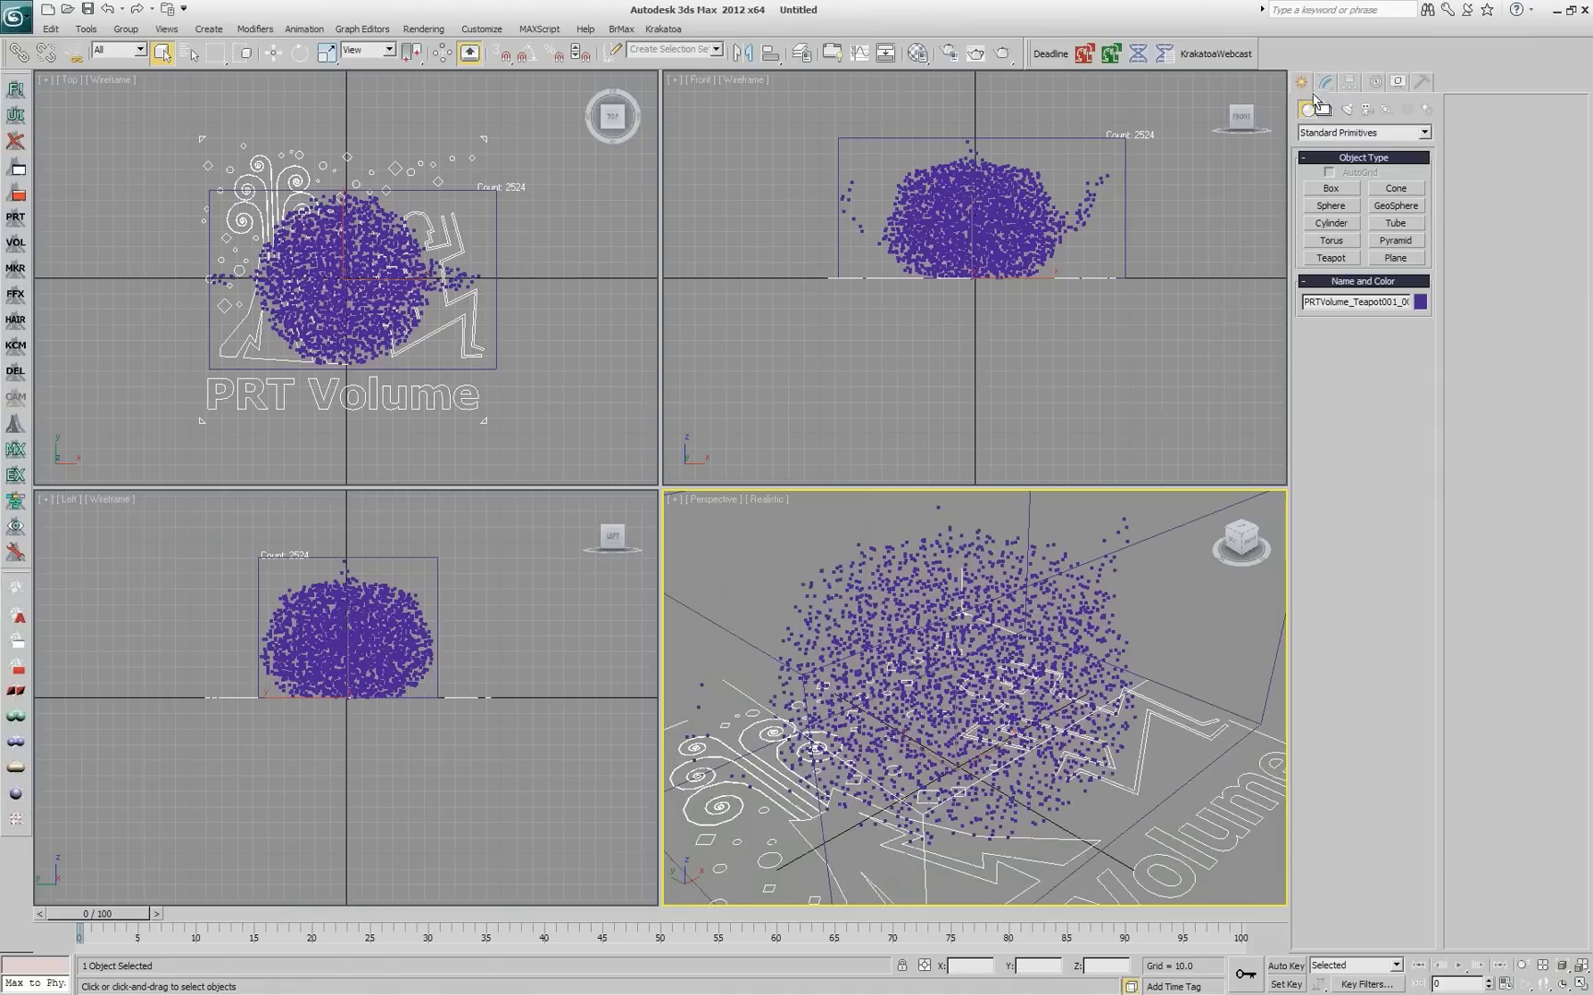
pyautogui.click(1324, 82)
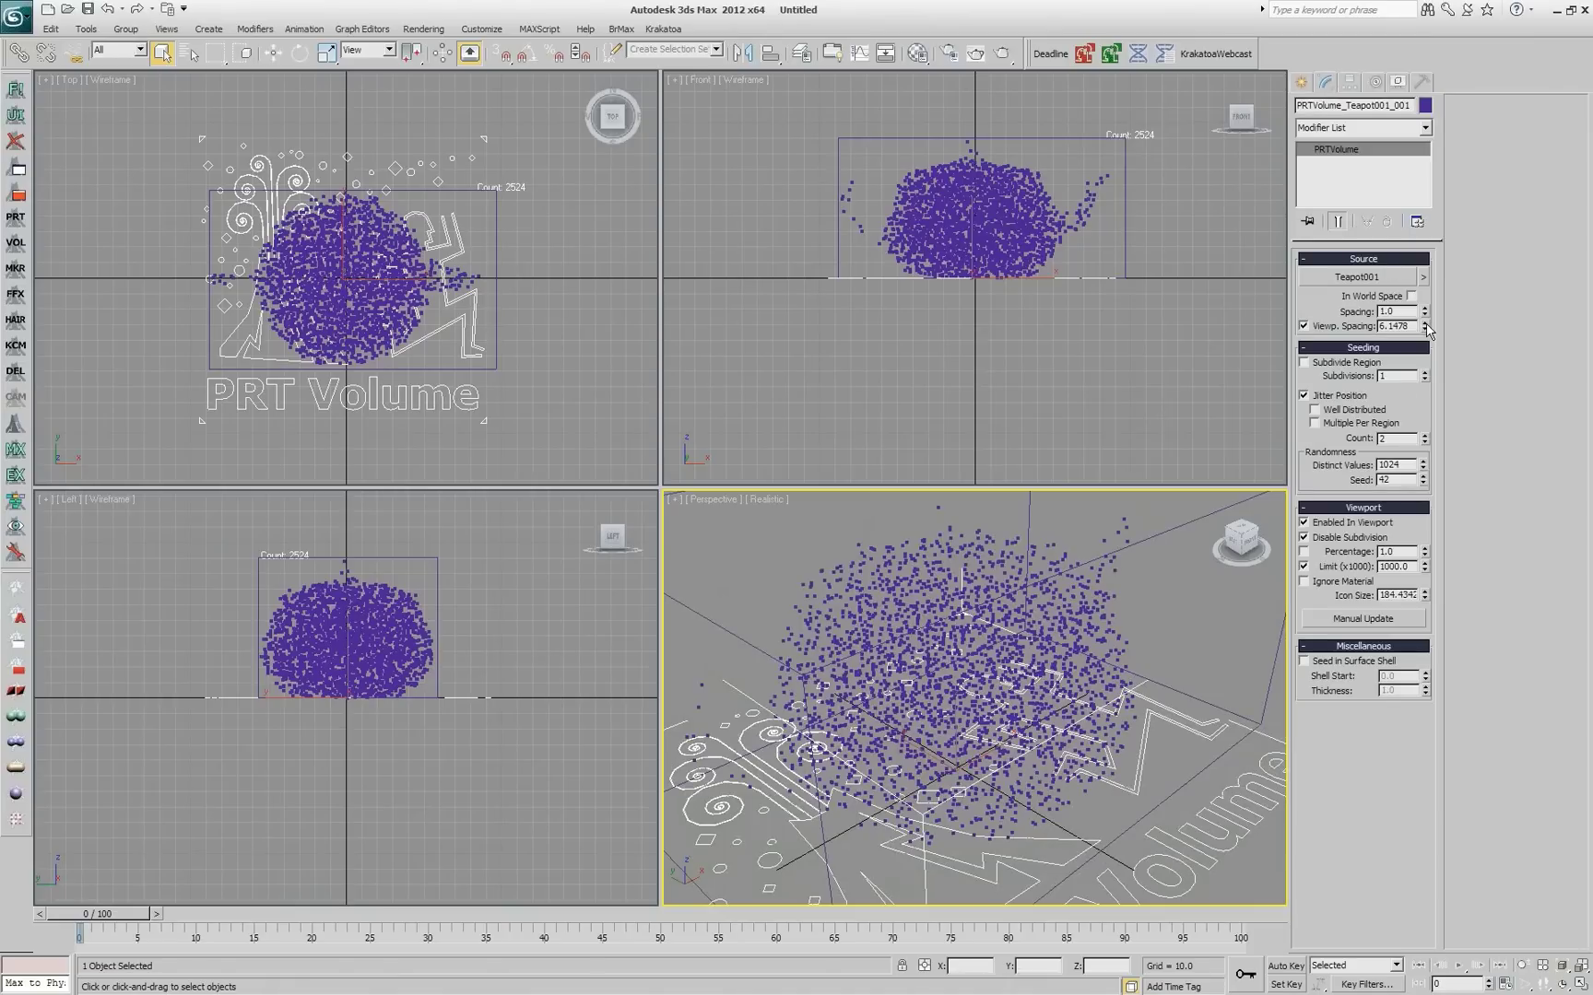
pyautogui.moveTo(1426, 328); pyautogui.dragTo(1429, 364)
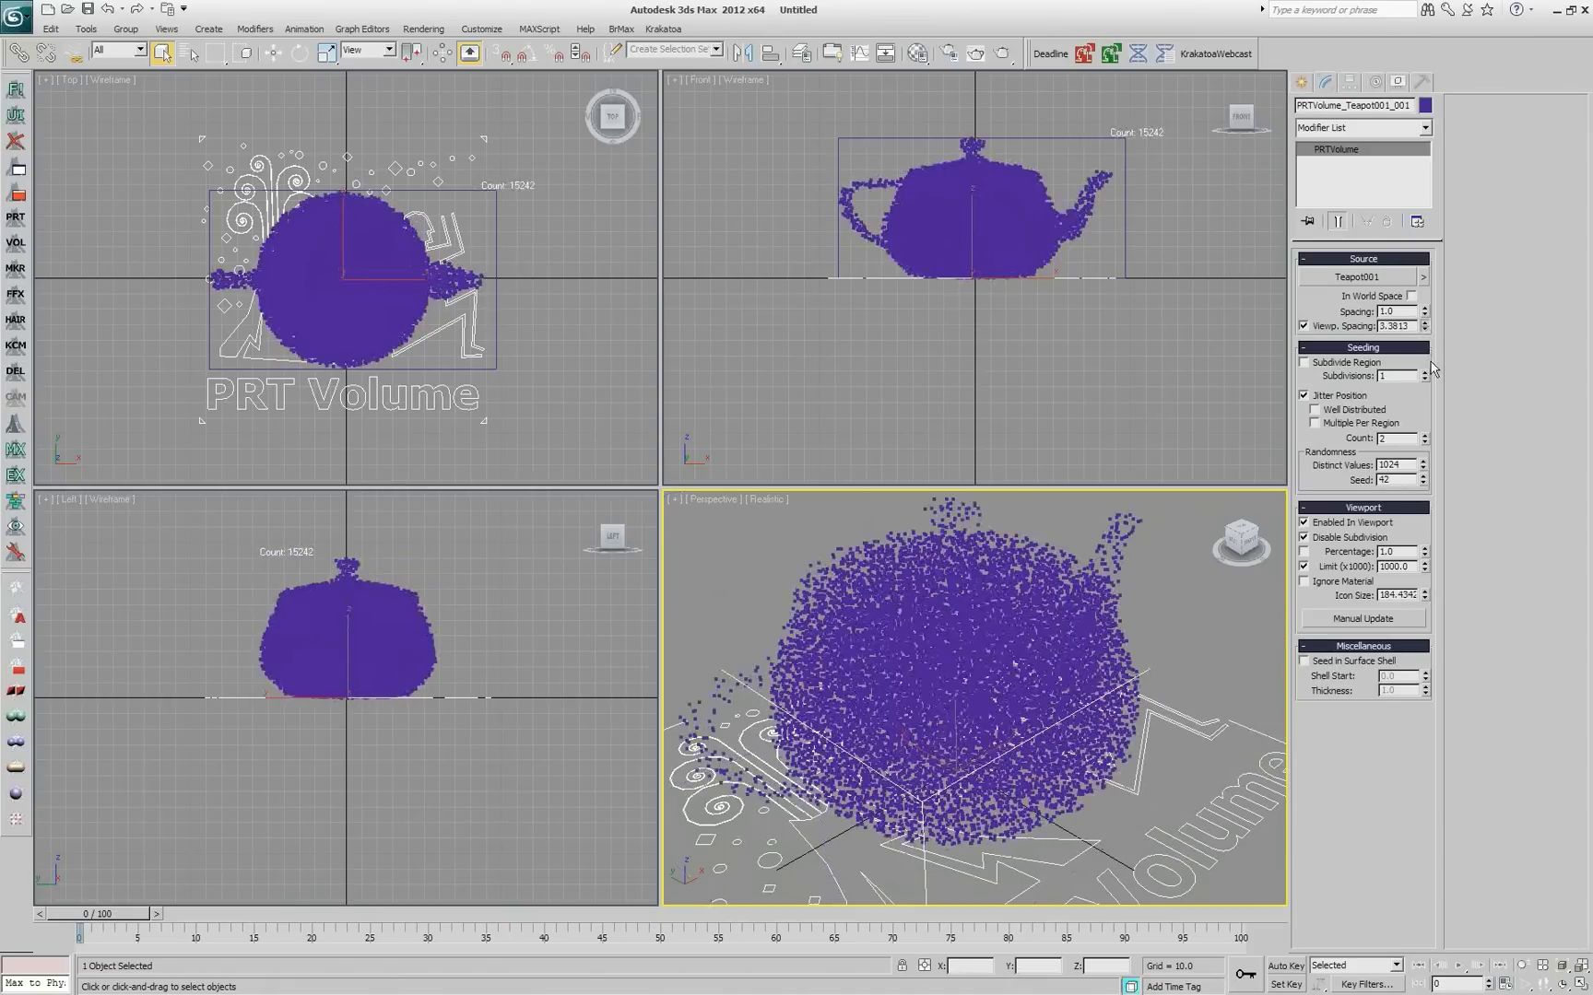
# Step: Create a SphereGizmo atmospheric apparatus with a radius of about 43.7, overlapping the spout side of the teapot's base
pyautogui.click(1302, 82)
pyautogui.click(1387, 110)
pyautogui.click(1362, 132)
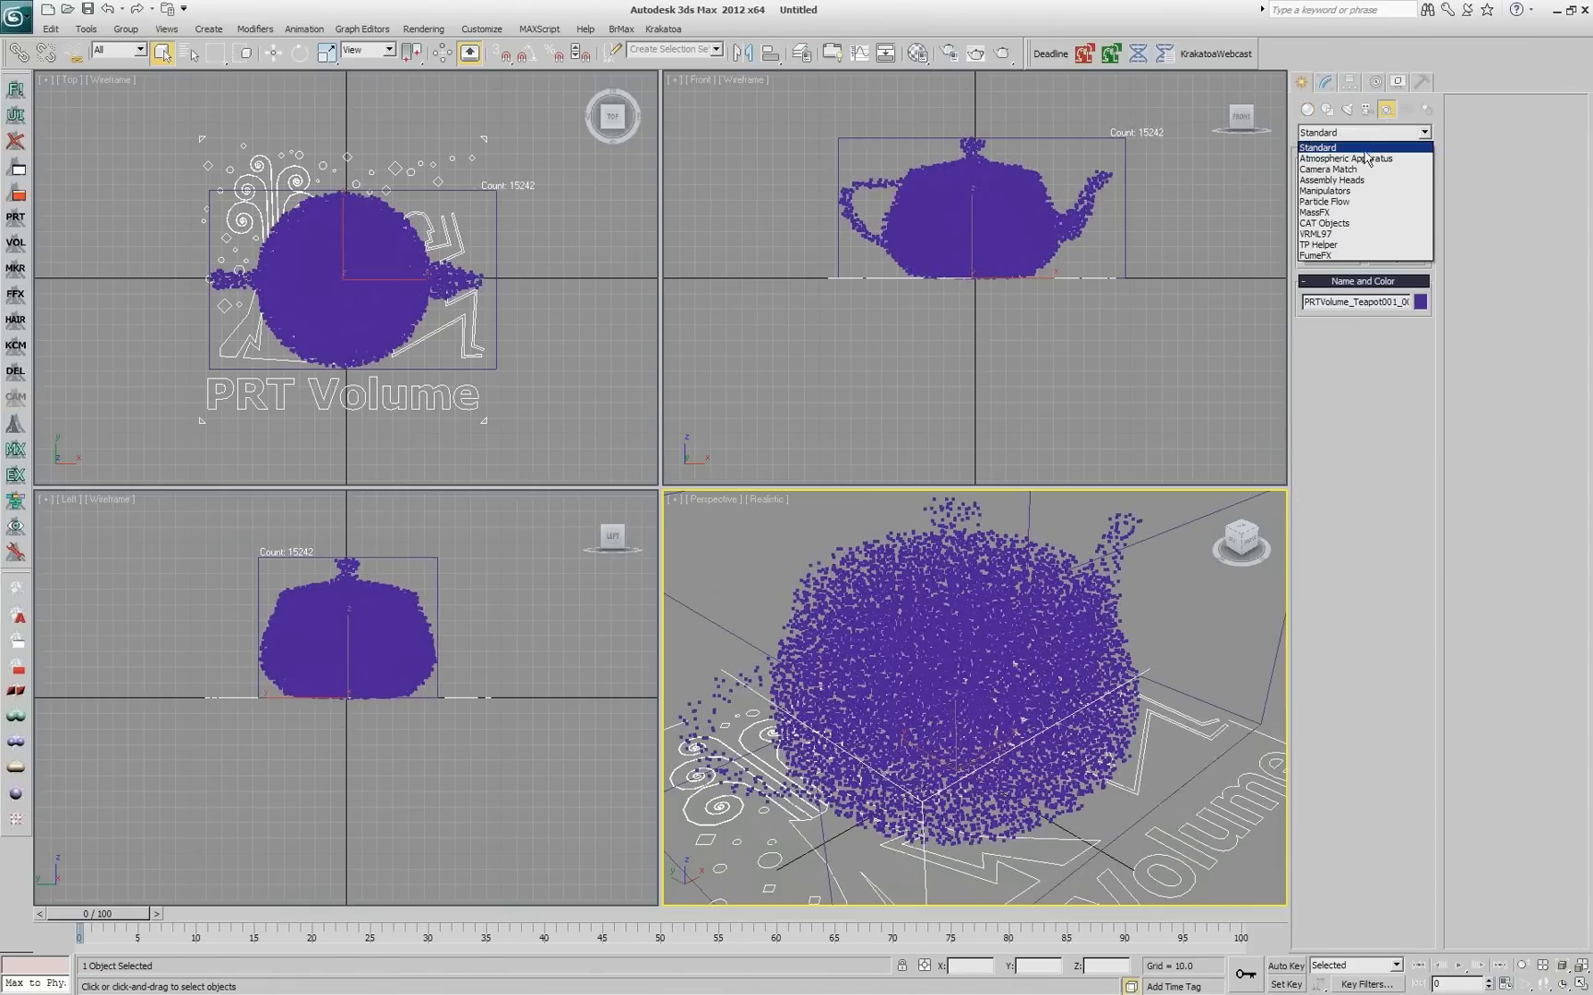
pyautogui.click(1367, 158)
pyautogui.click(1395, 189)
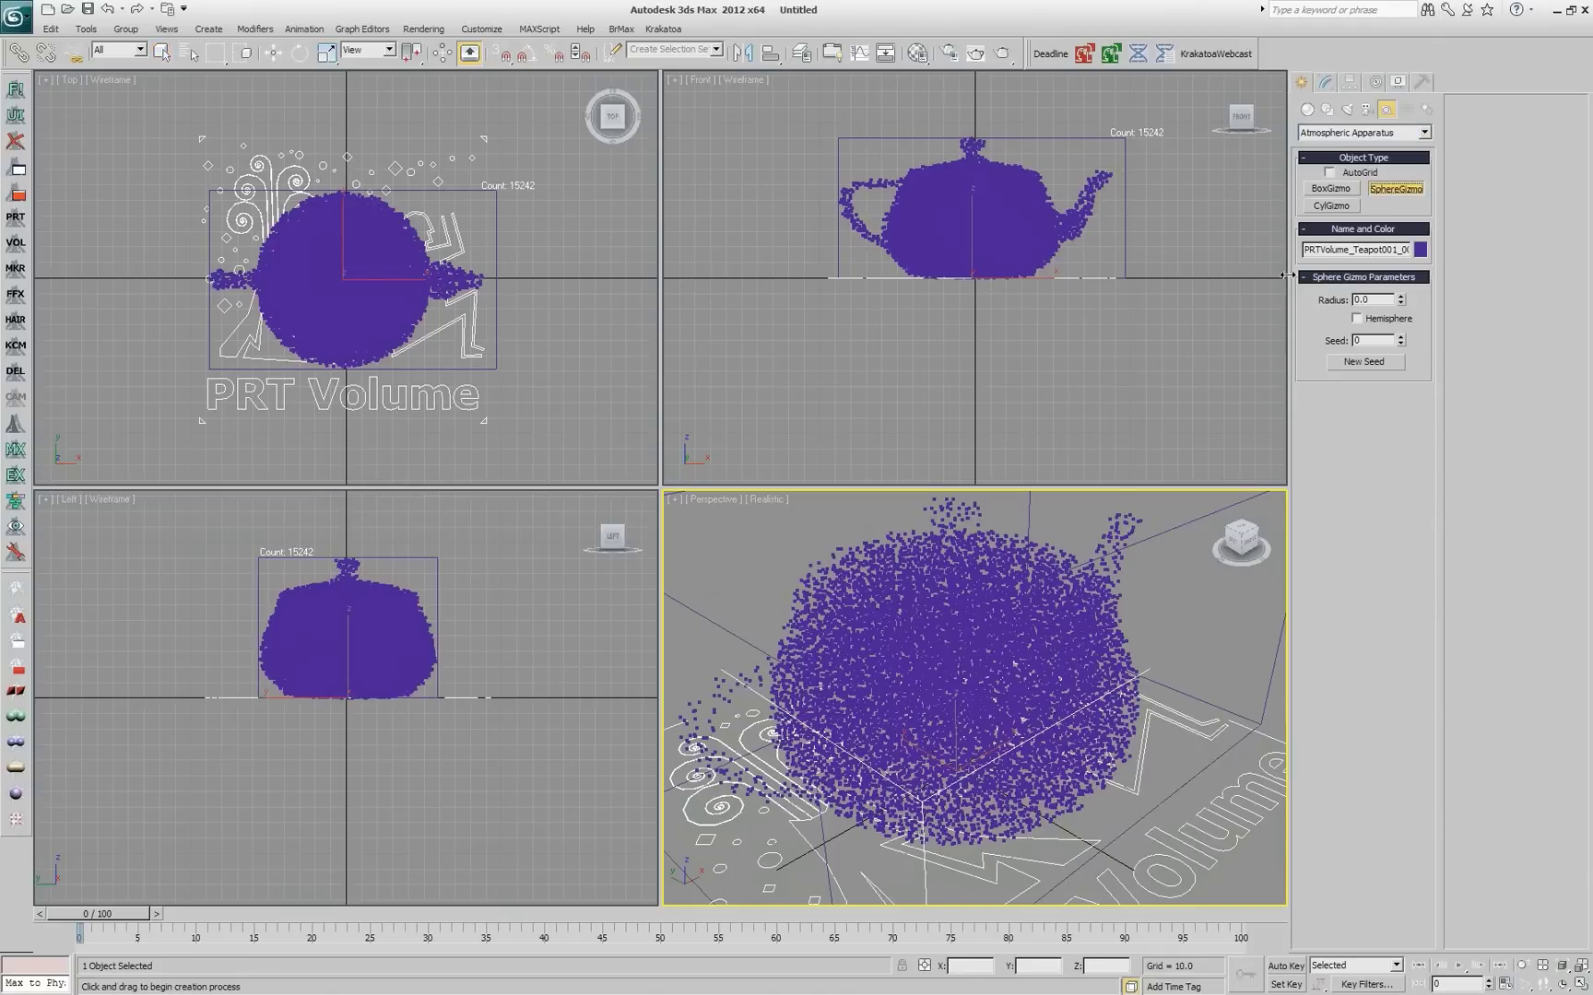
pyautogui.moveTo(1027, 703); pyautogui.dragTo(1121, 814)
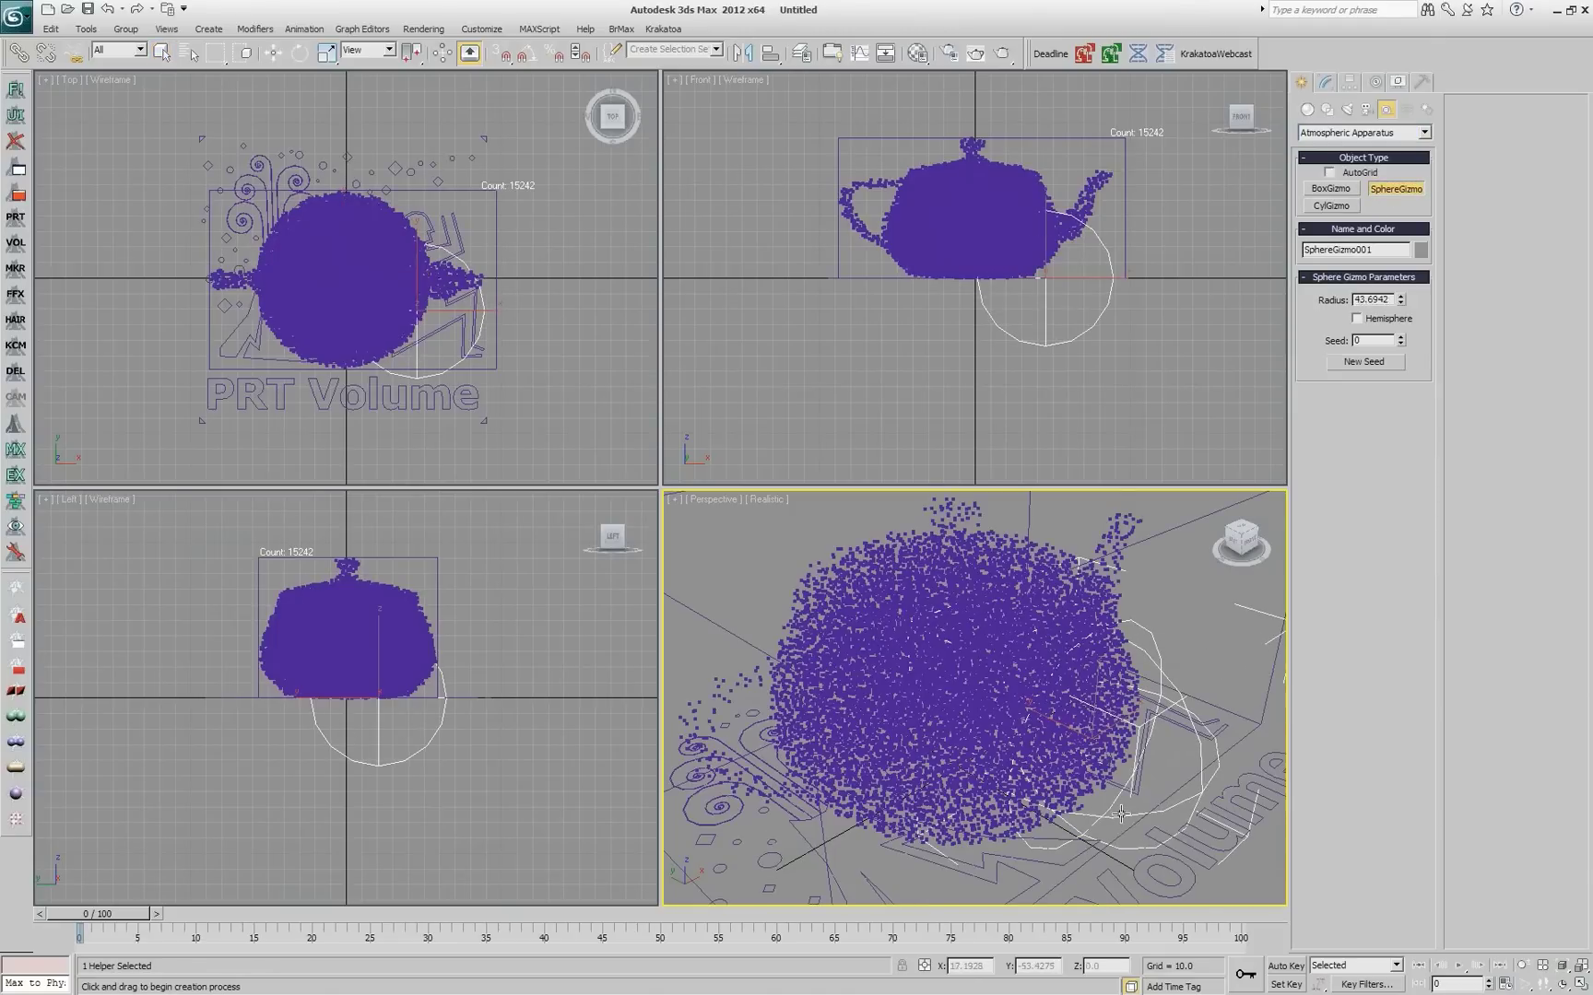
pyautogui.rightClick(1121, 814)
# Step: Add a Magma modifier to the teapot's PRT Volume and open its MagmaFlow editor
pyautogui.keyDown('alt'); pyautogui.moveTo(1045, 628); pyautogui.dragTo(1041, 689, button='middle'); pyautogui.keyUp('alt')
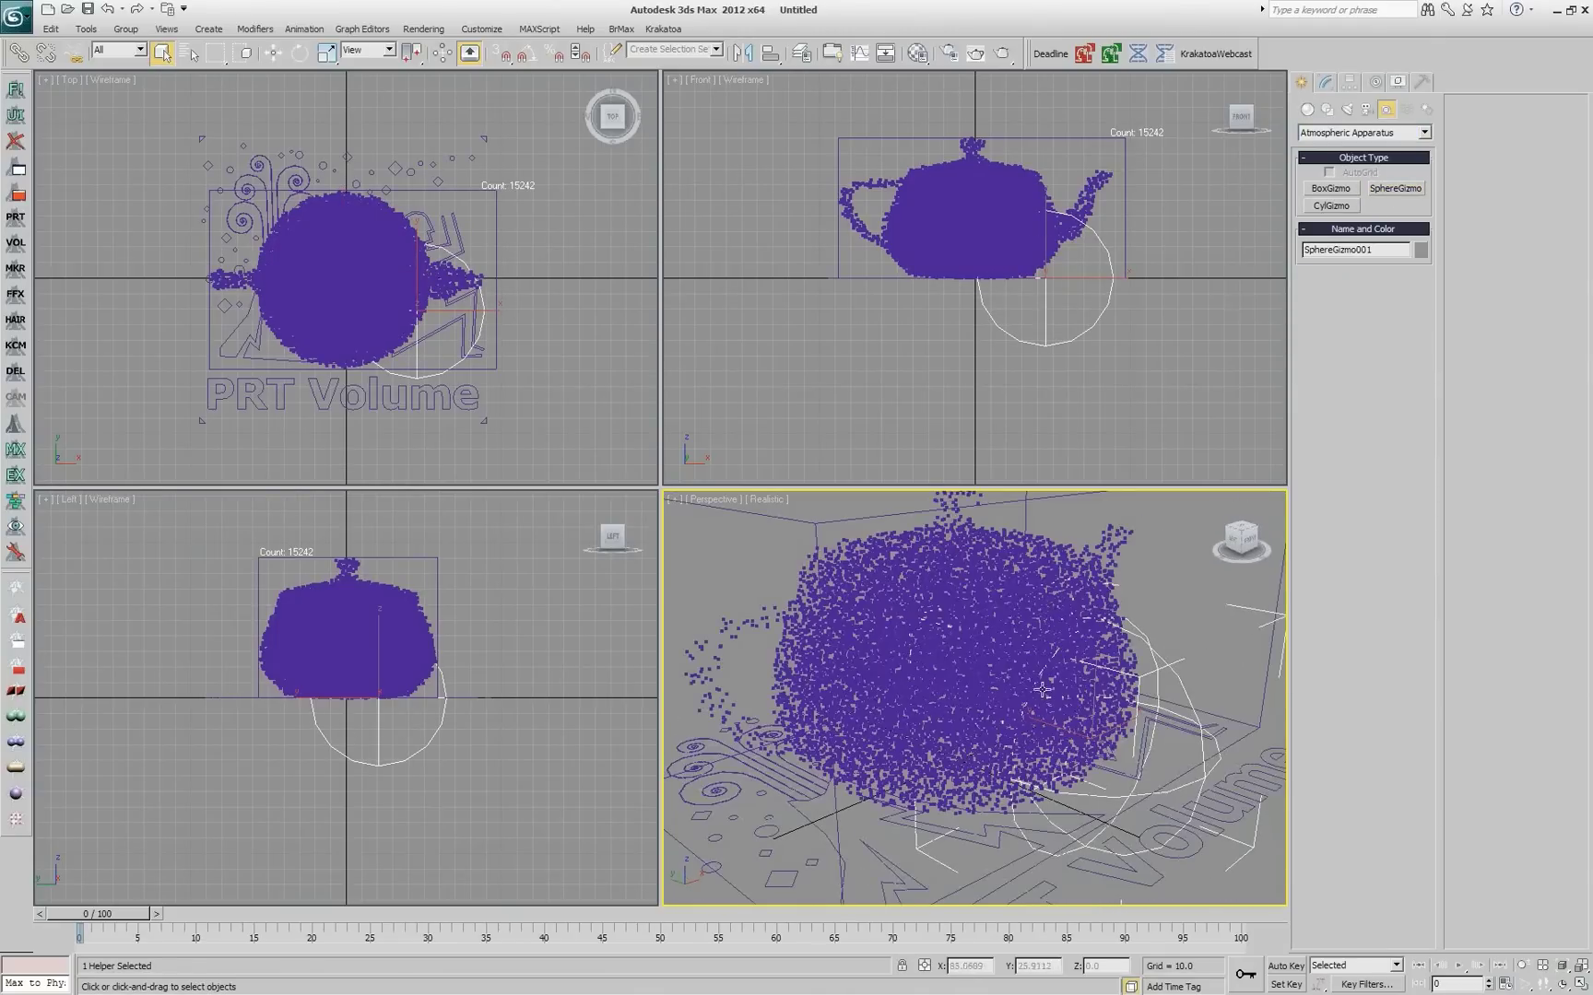
pyautogui.click(964, 546)
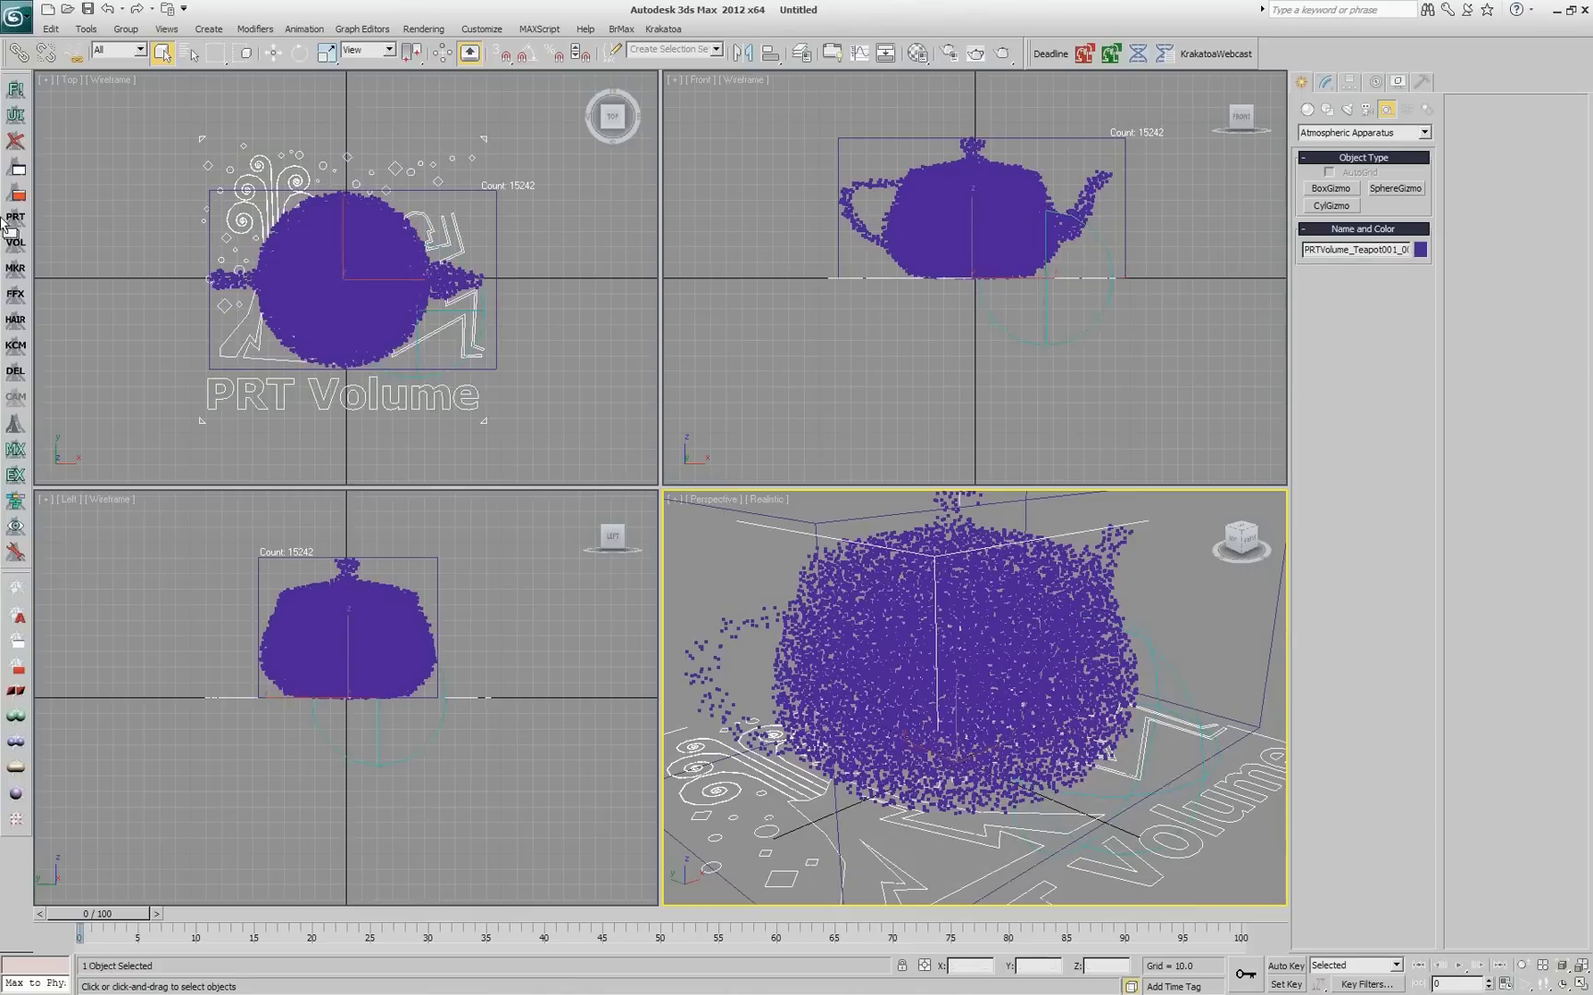
pyautogui.click(16, 345)
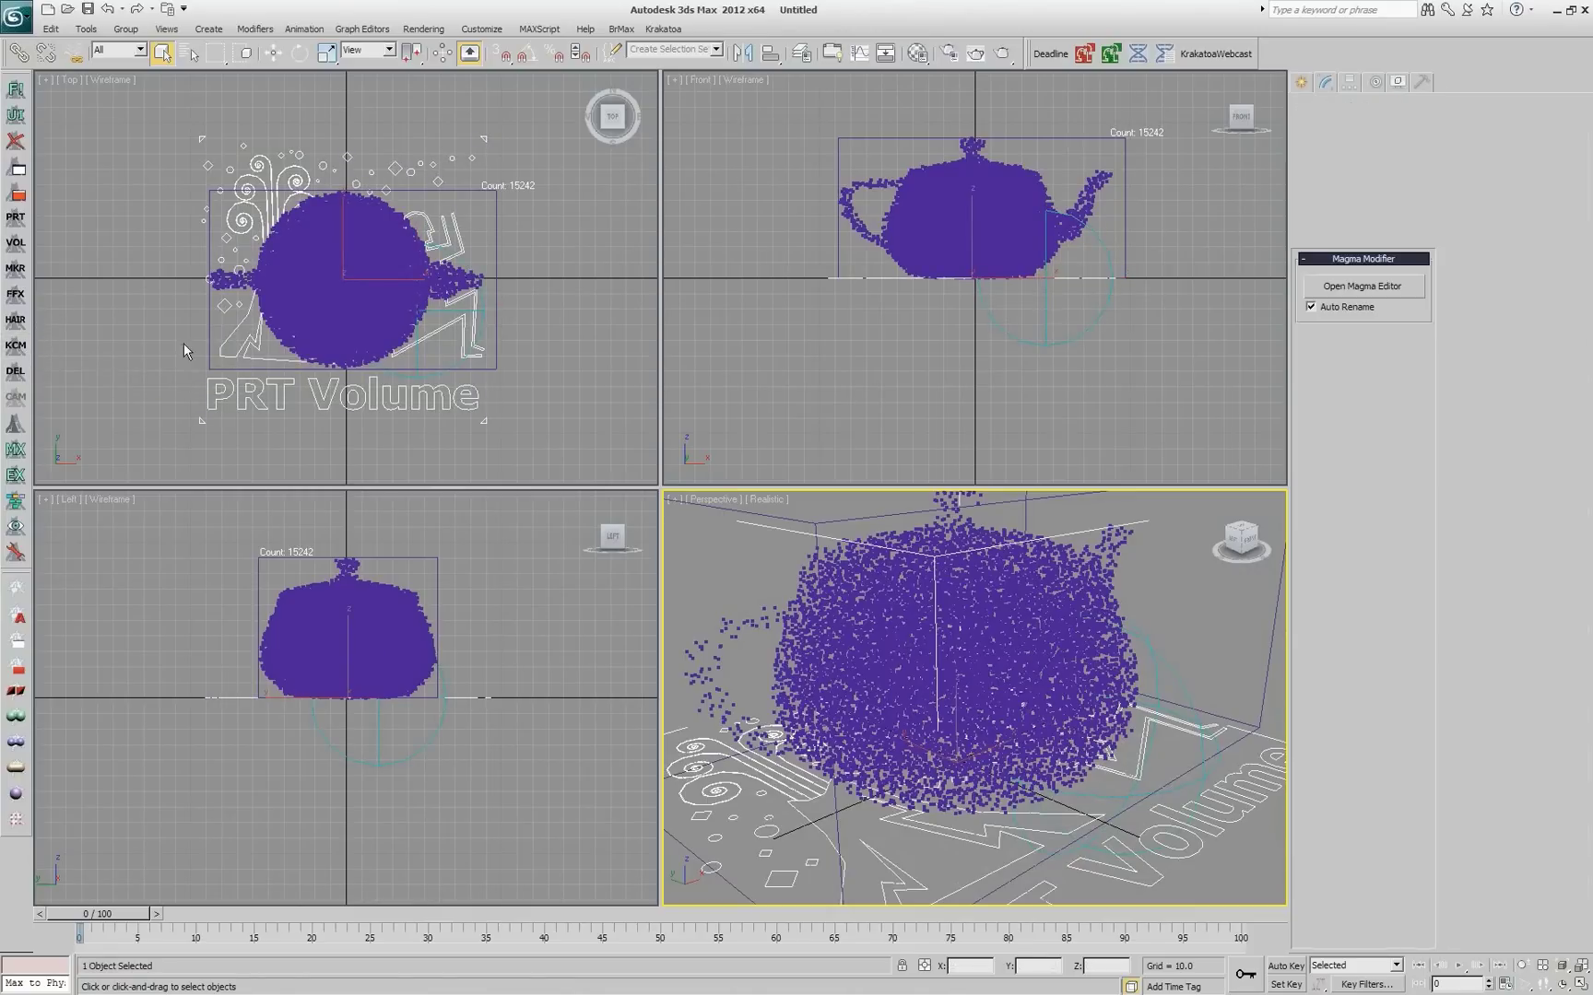
pyautogui.click(1362, 286)
pyautogui.moveTo(965, 129); pyautogui.dragTo(845, 104)
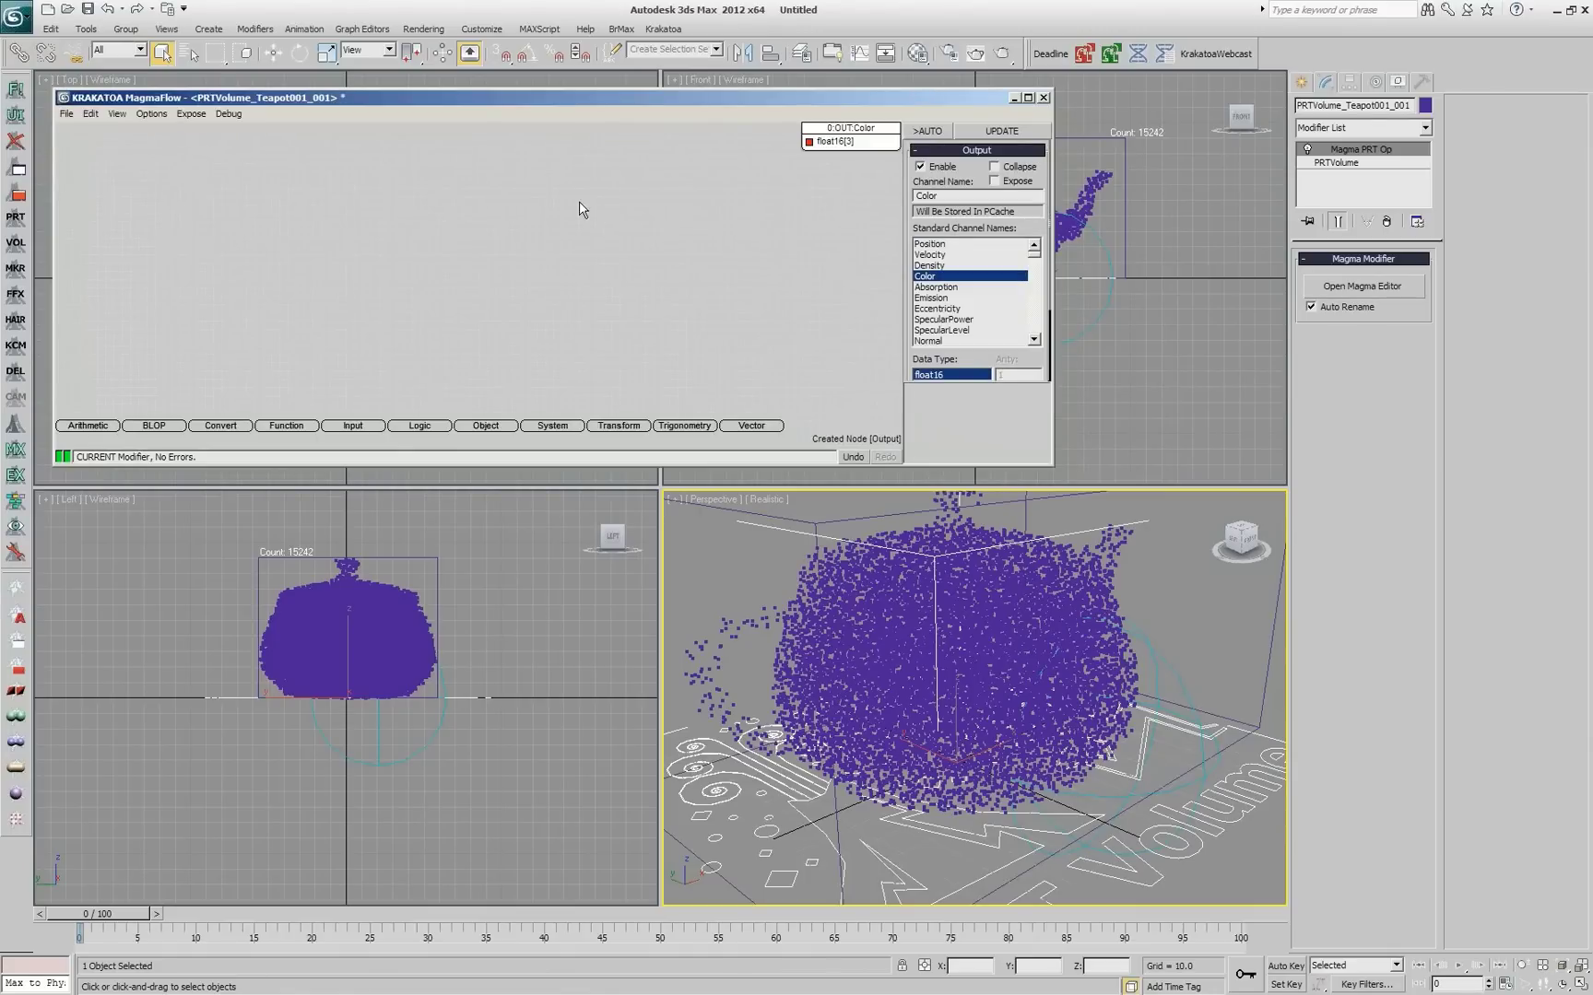
# Step: Add an InputObject node to the flow and assign the sphere gizmo as its scene object
pyautogui.click(566, 212)
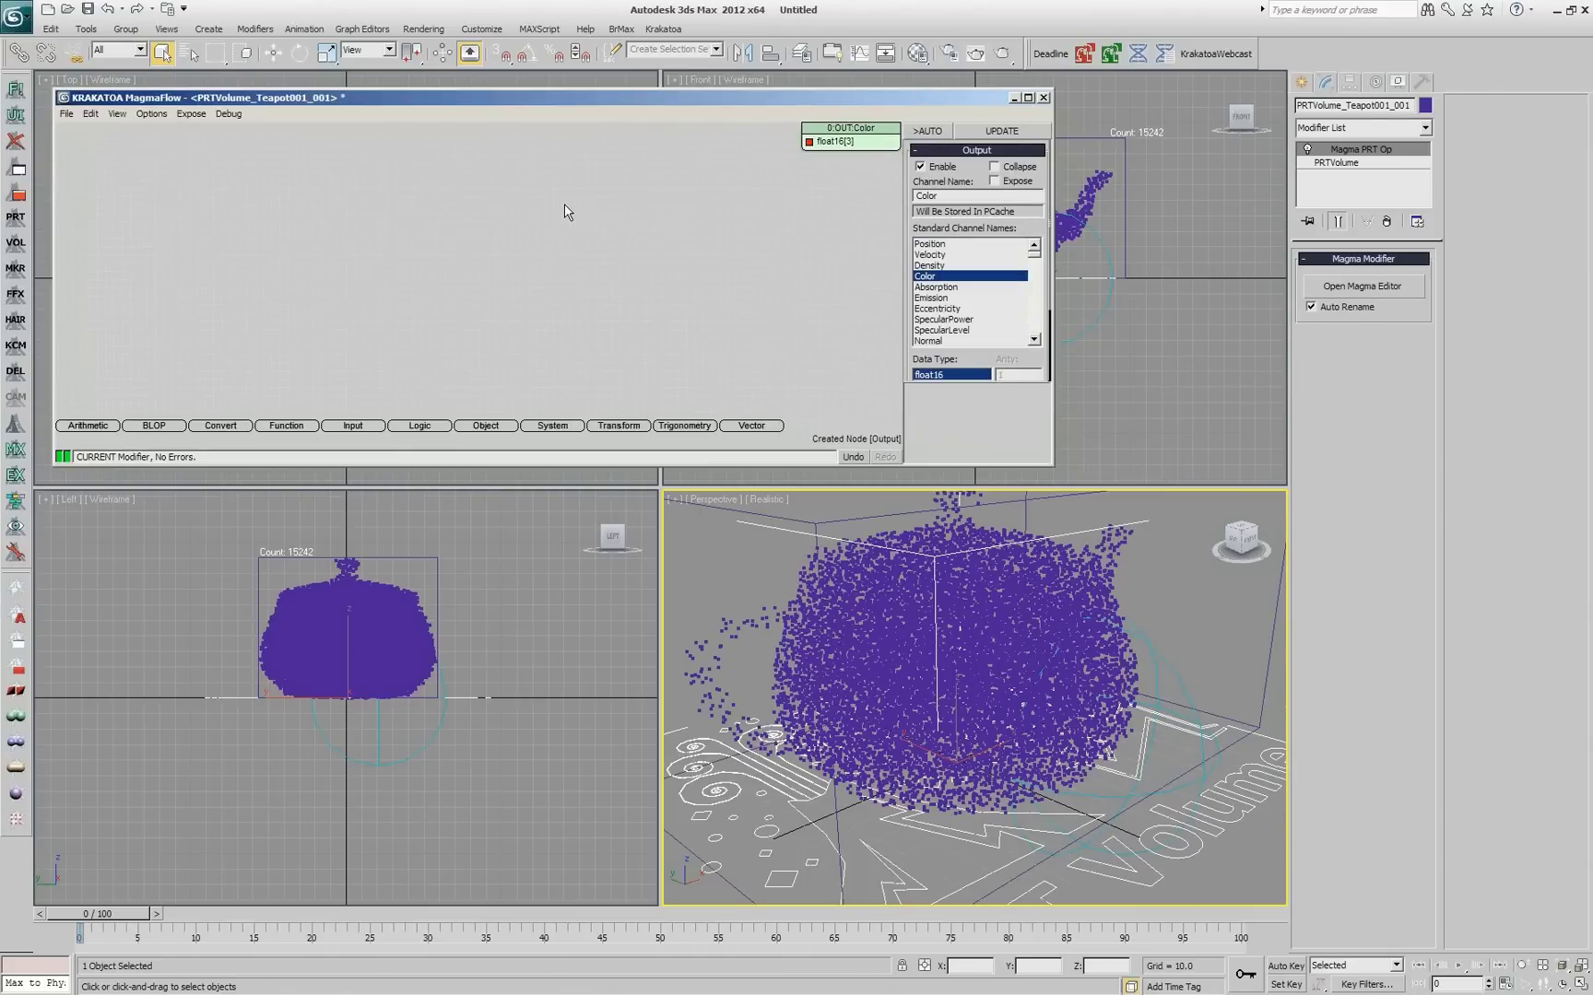
pyautogui.press('o')
pyautogui.moveTo(566, 211); pyautogui.dragTo(513, 179)
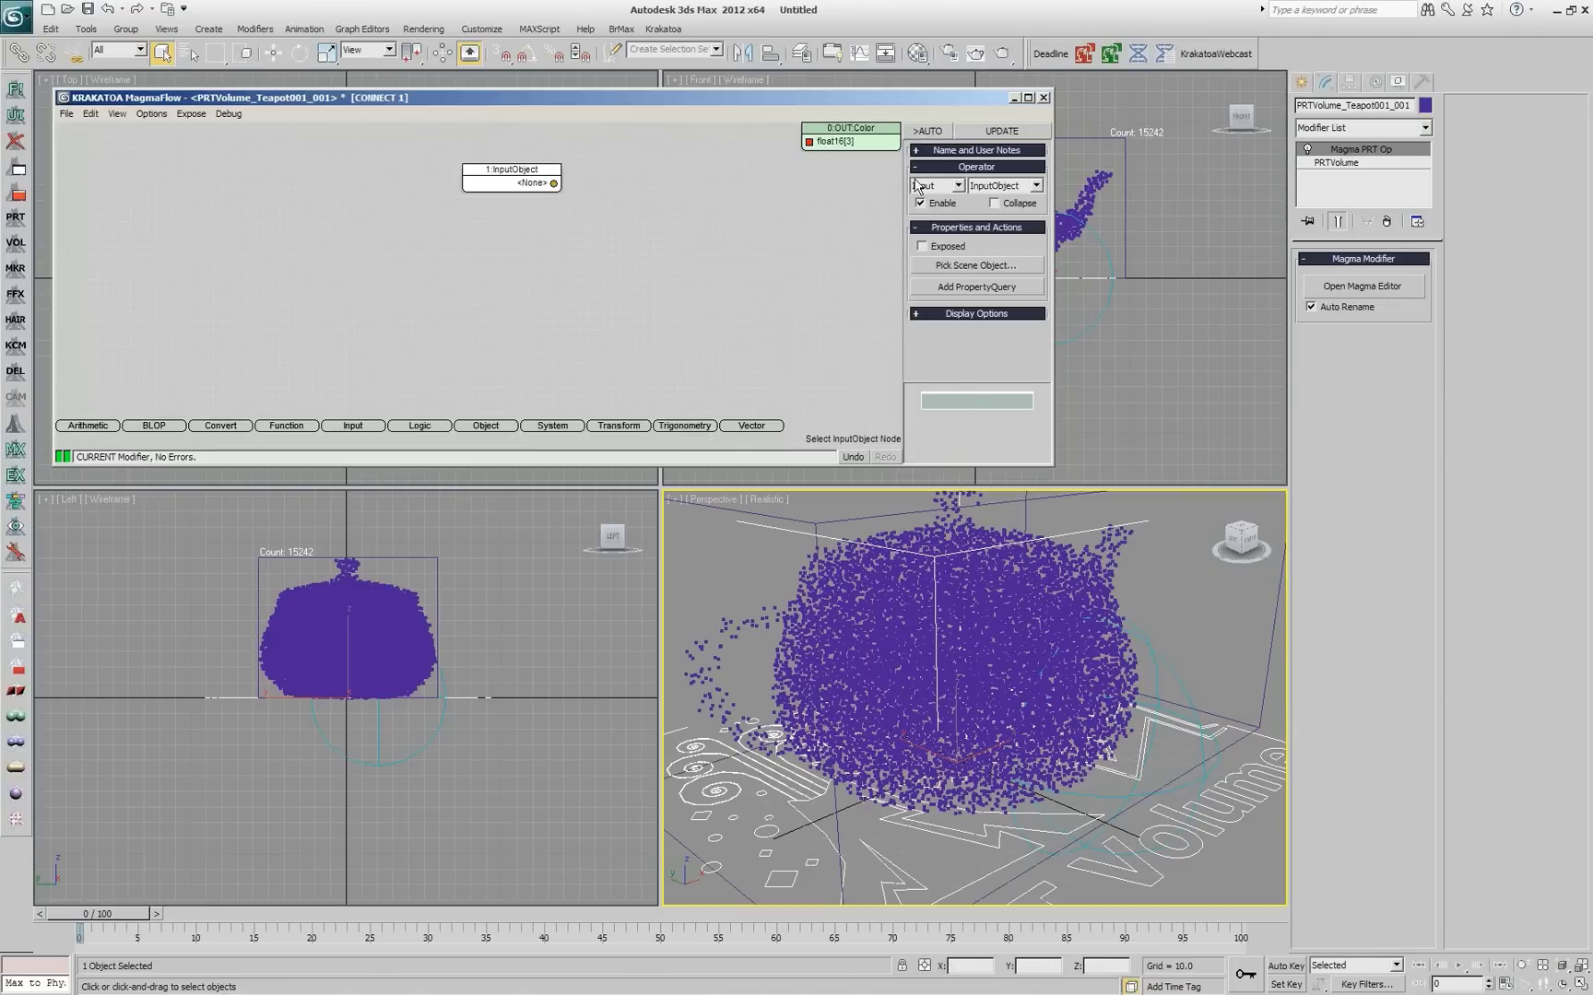
pyautogui.click(988, 269)
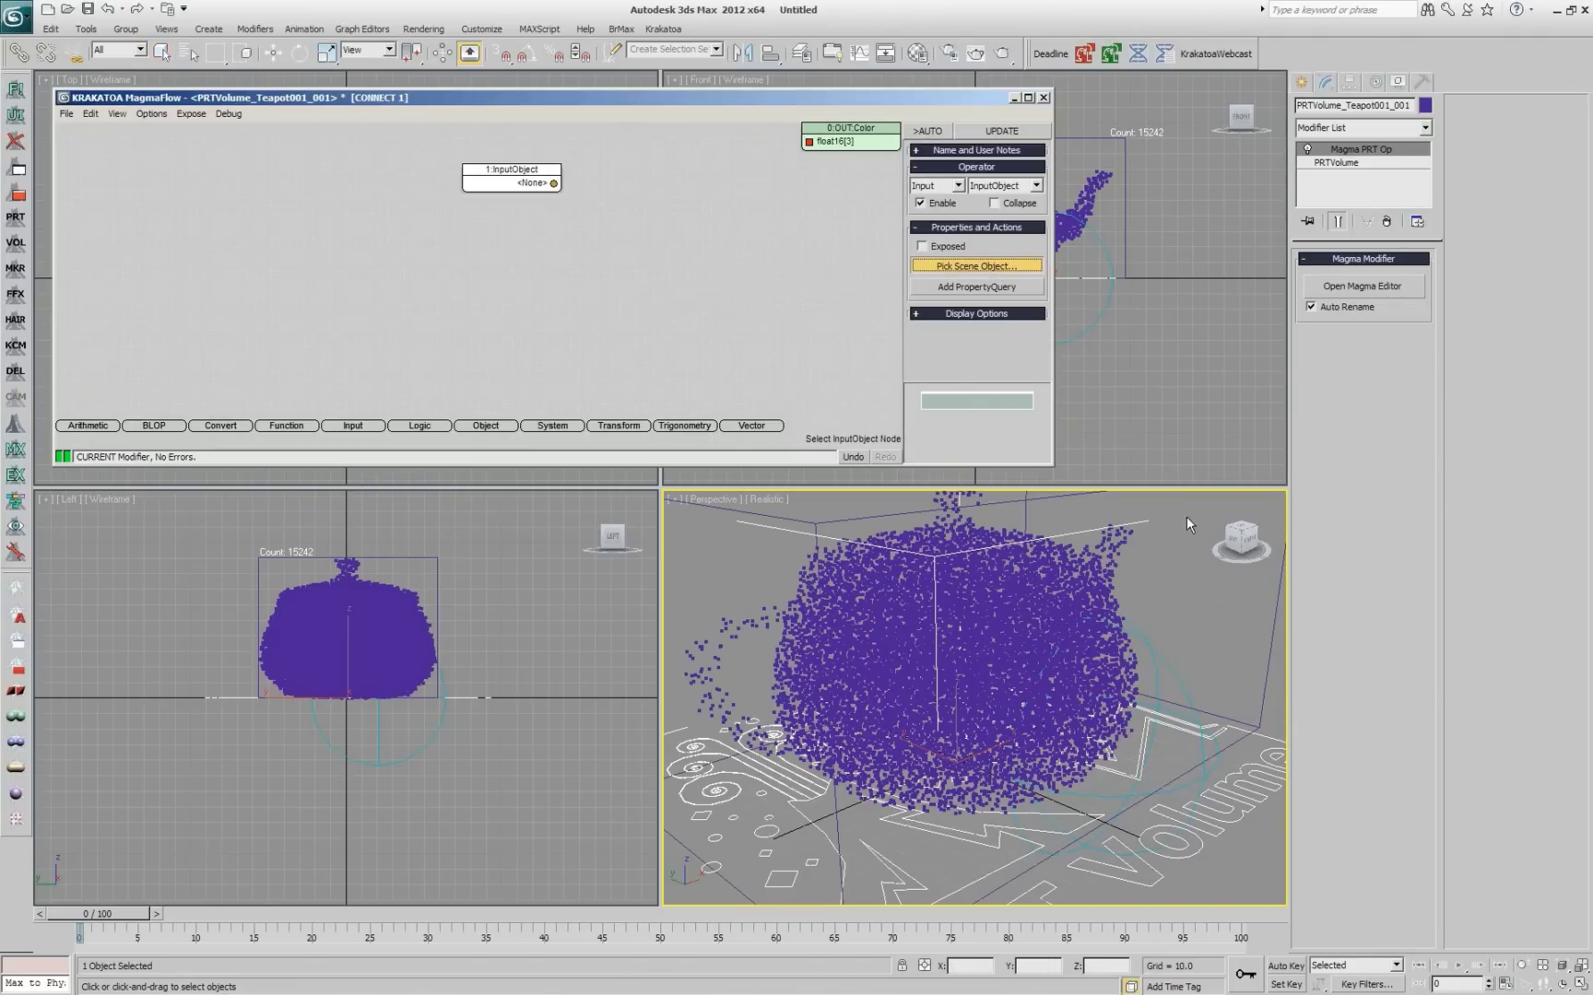
pyautogui.click(1183, 690)
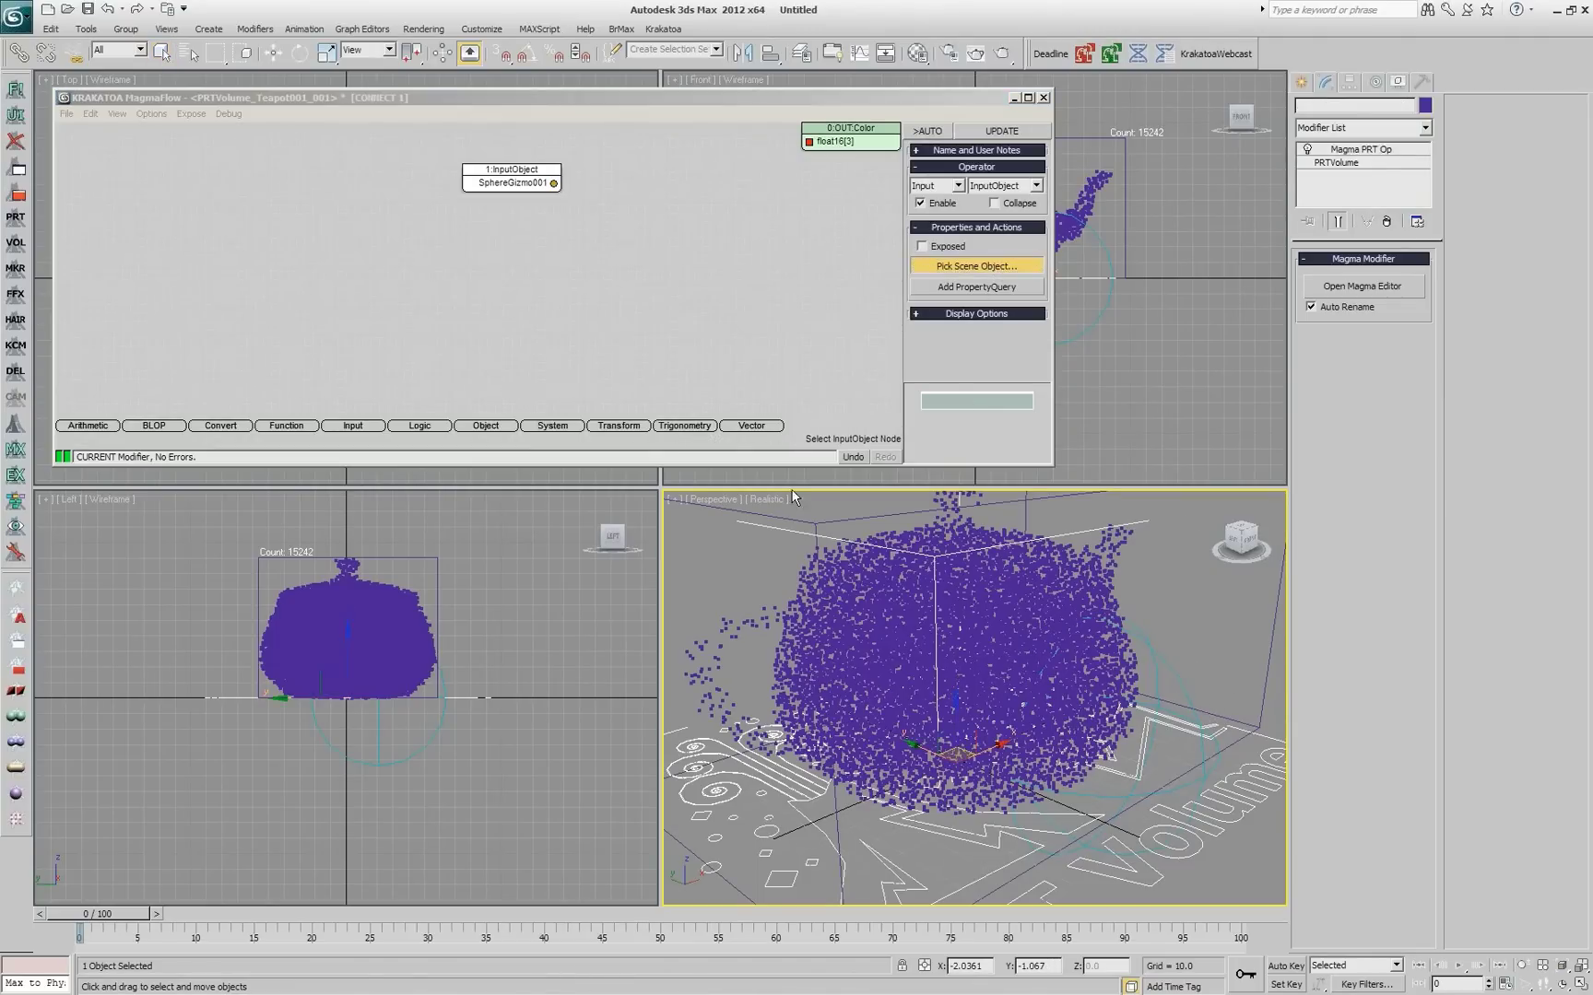
# Step: Add a PropertyQuery node to the gizmo's InputObject and expose the radius property alongside Pos
pyautogui.click(954, 289)
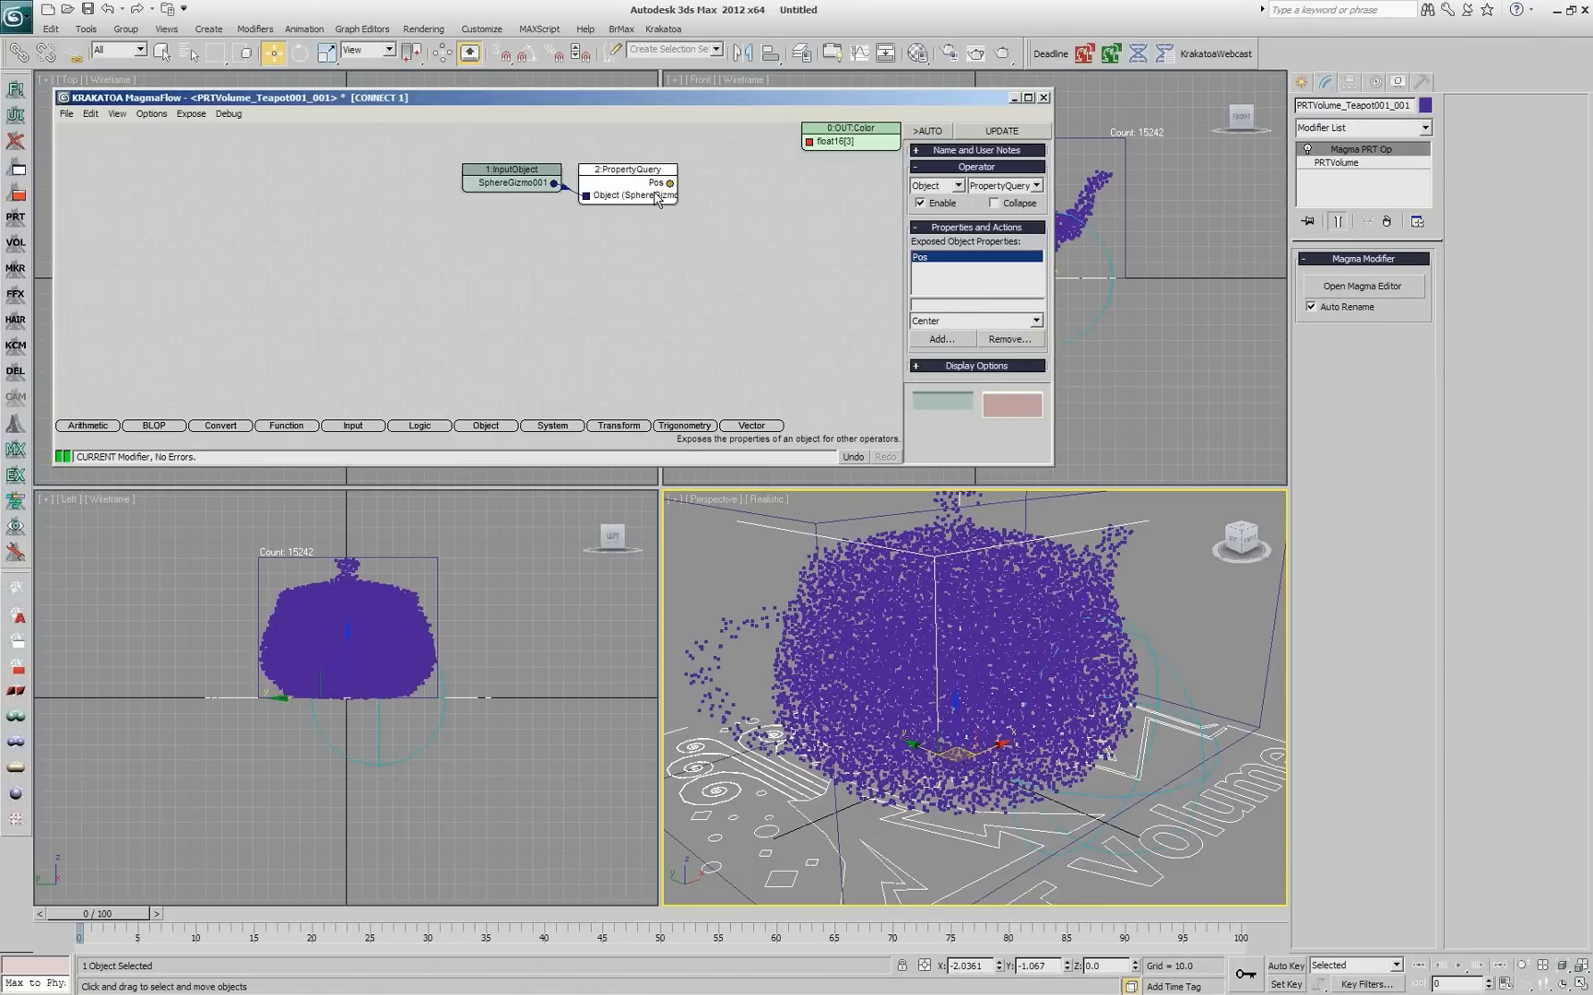
pyautogui.click(959, 320)
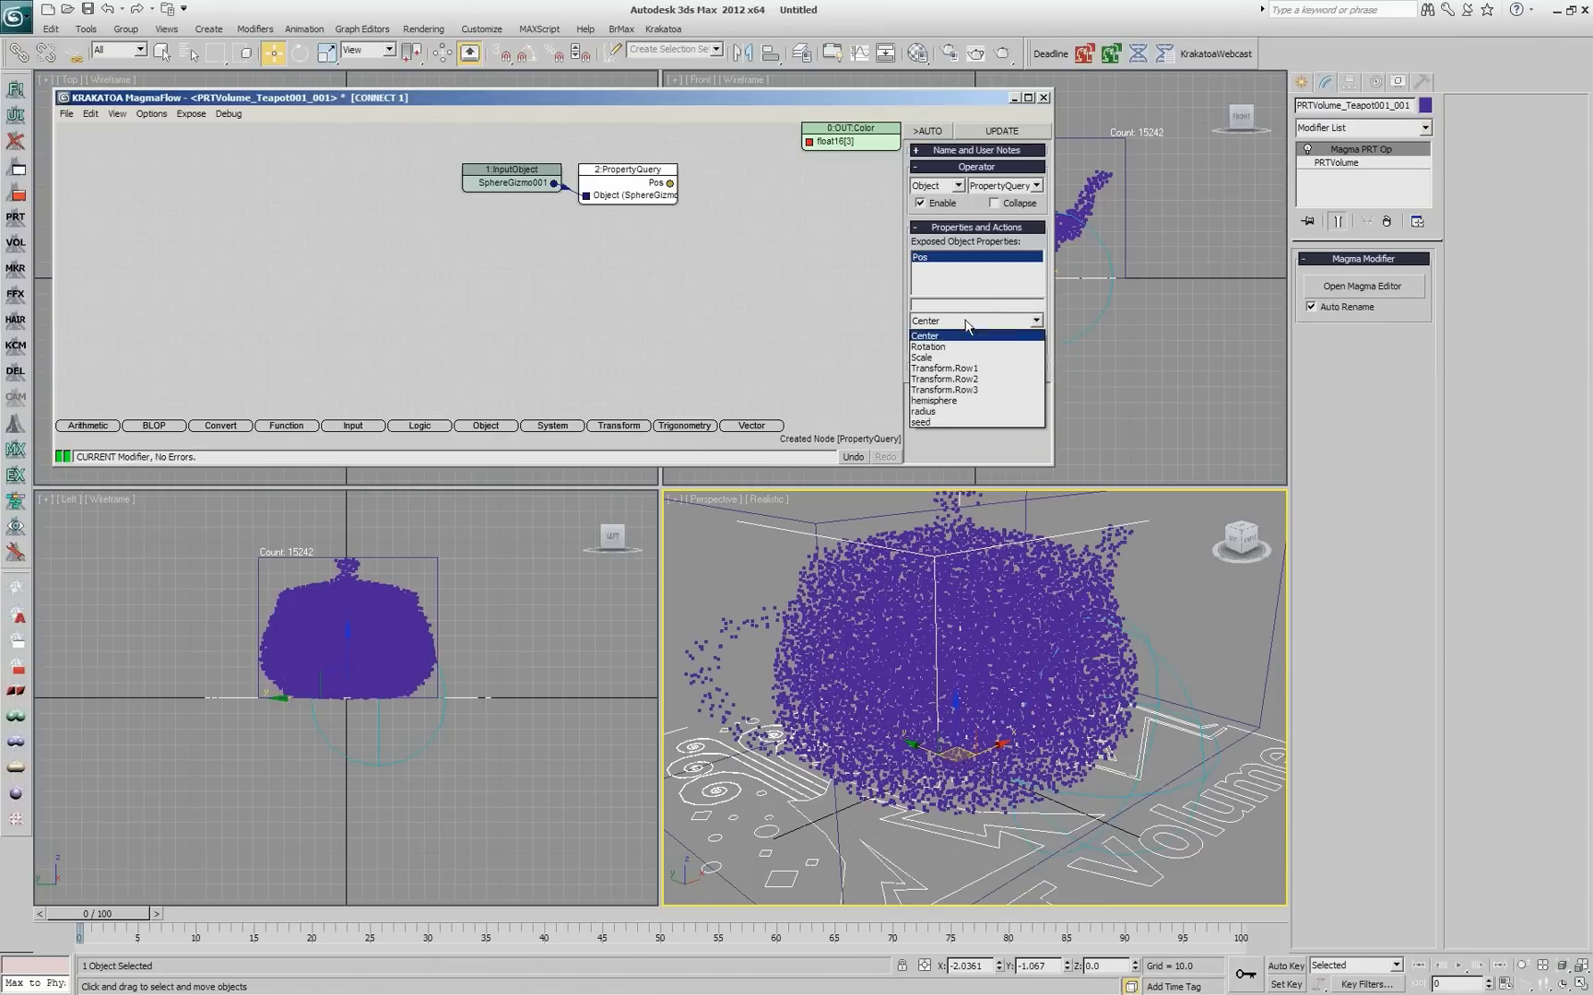
pyautogui.click(953, 412)
pyautogui.click(941, 339)
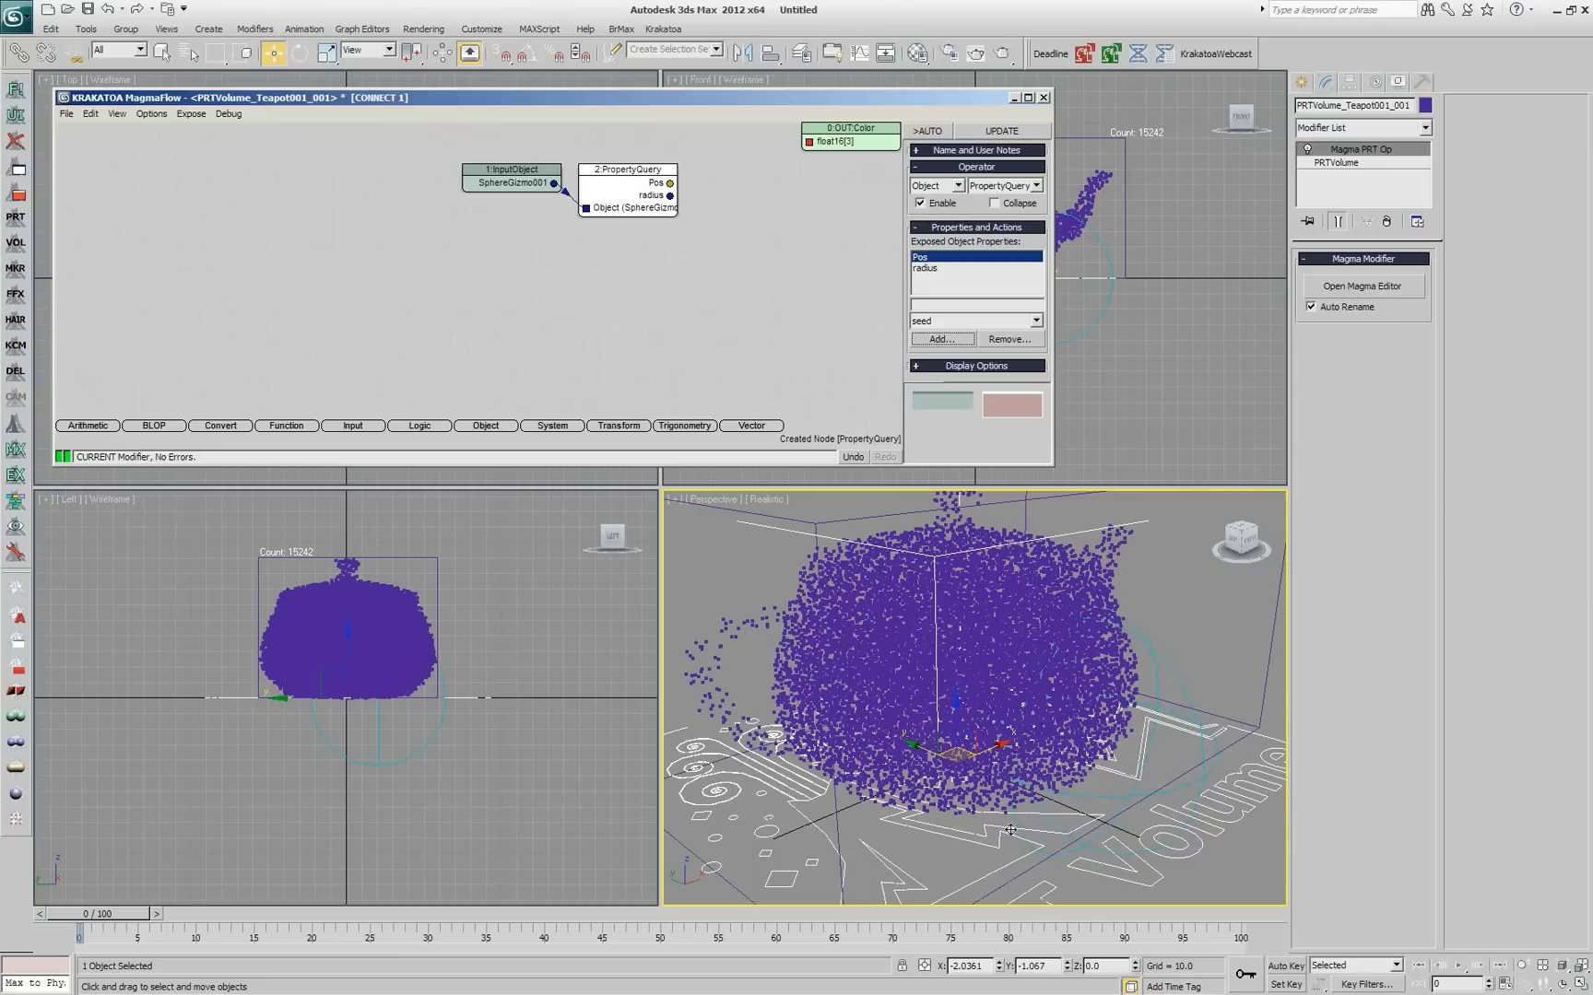
# Step: Add a Subtract node that subtracts a particle Position input channel from the gizmo's Pos
pyautogui.click(584, 300)
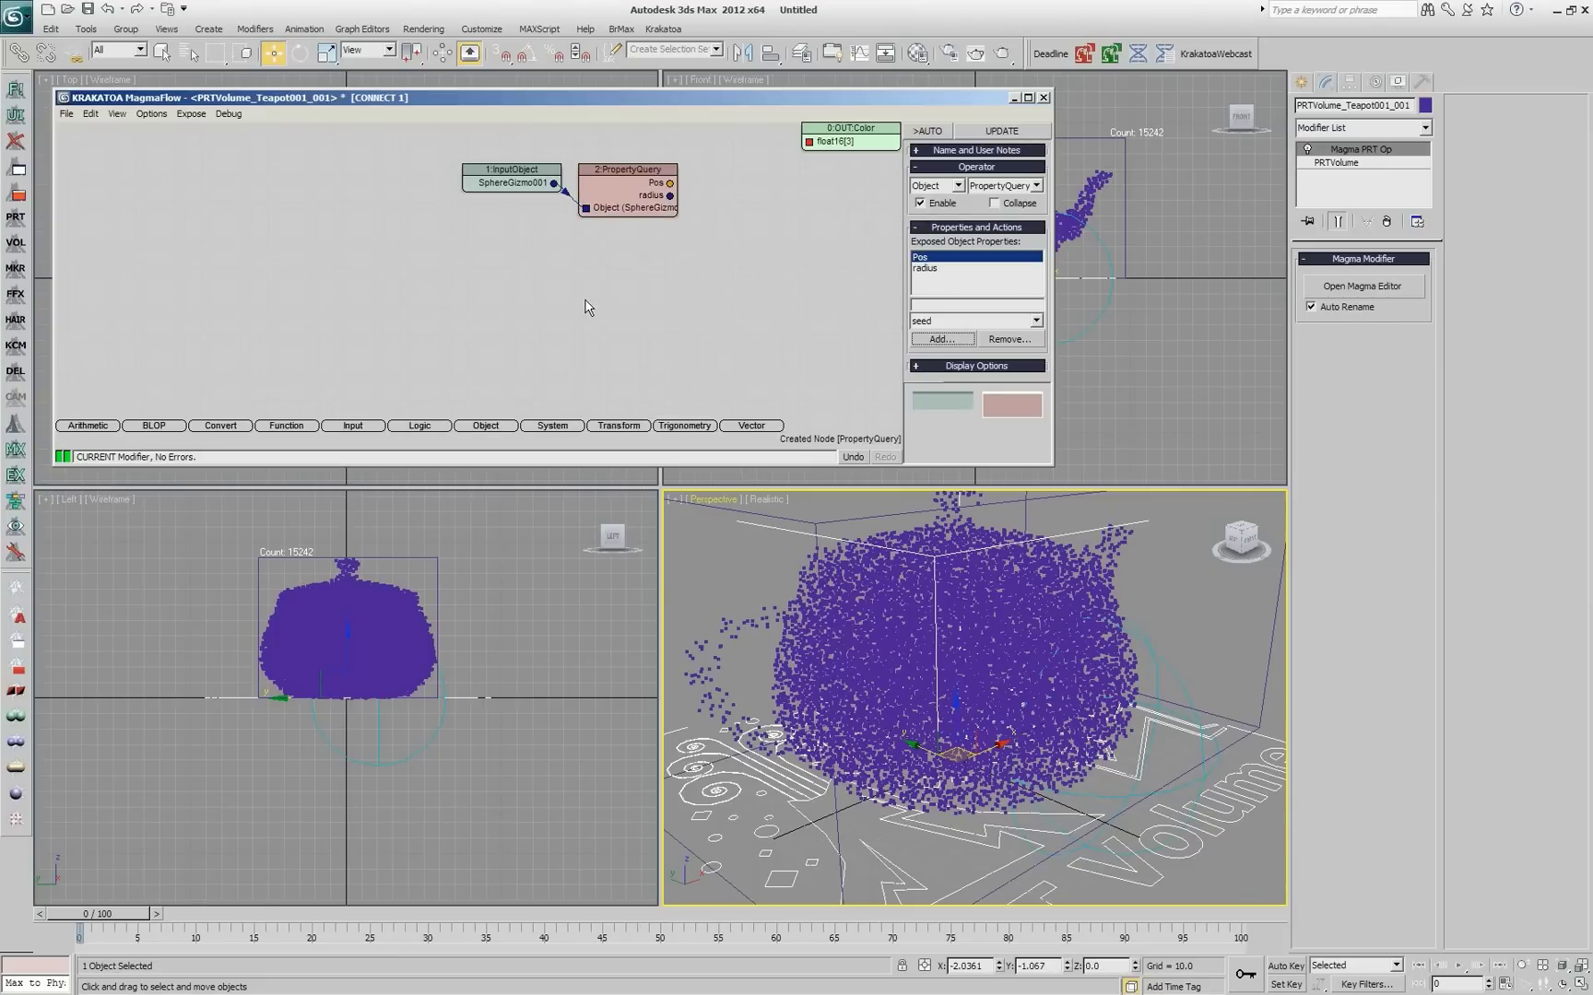
pyautogui.click(642, 199)
pyautogui.click(643, 204)
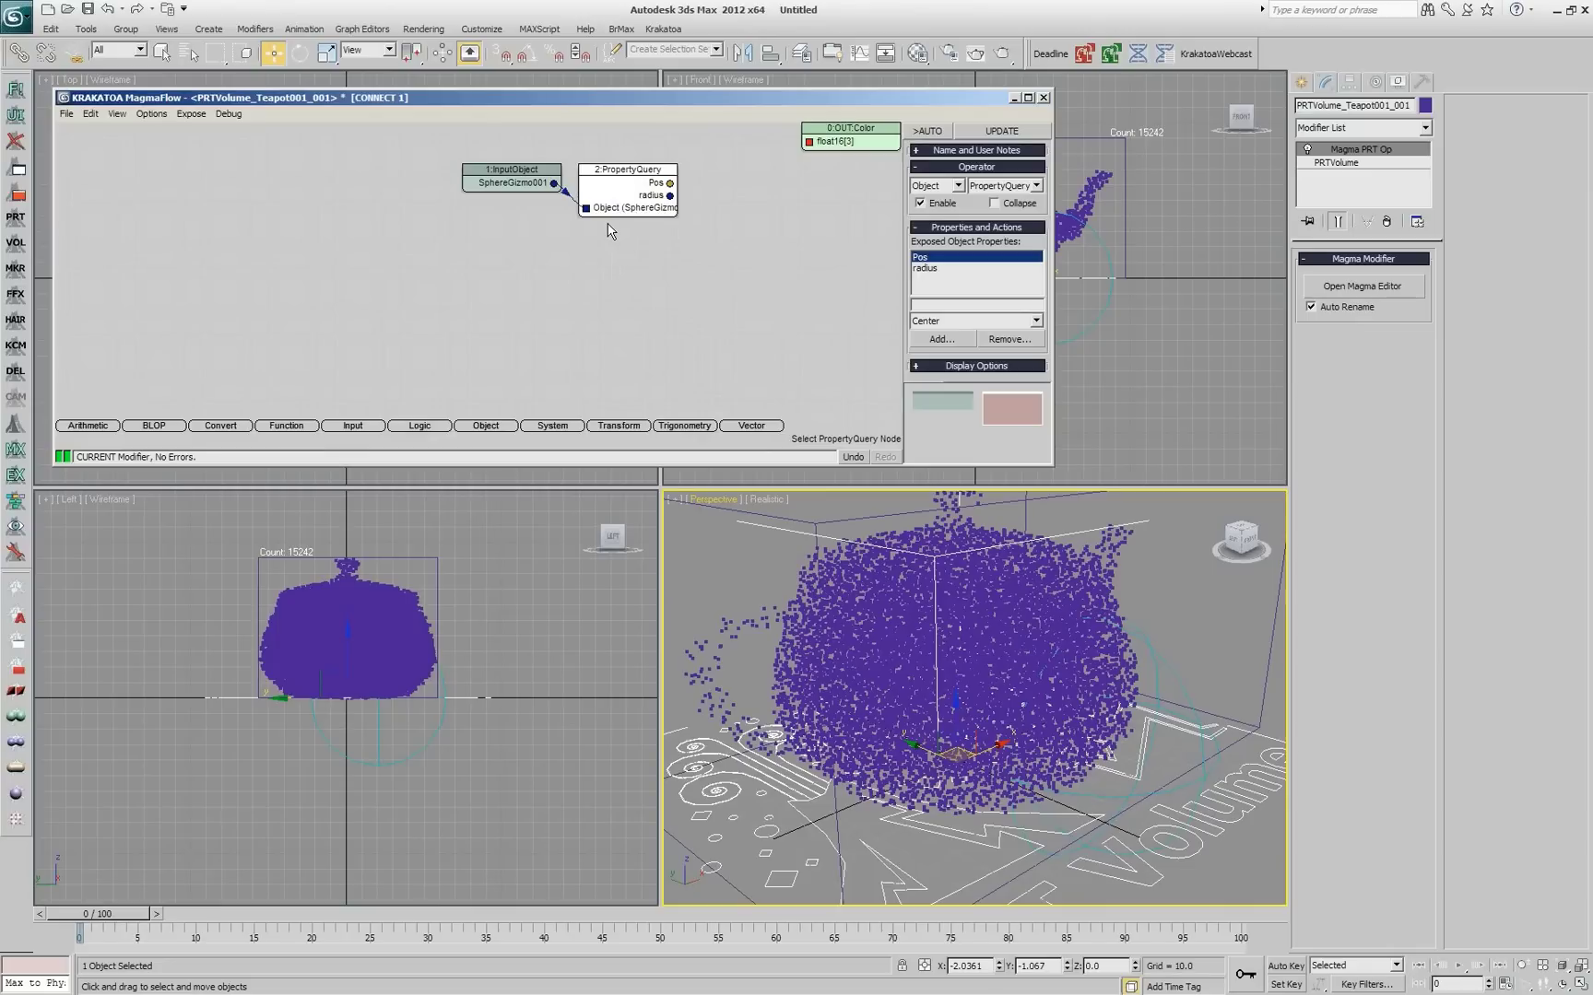
pyautogui.press('-')
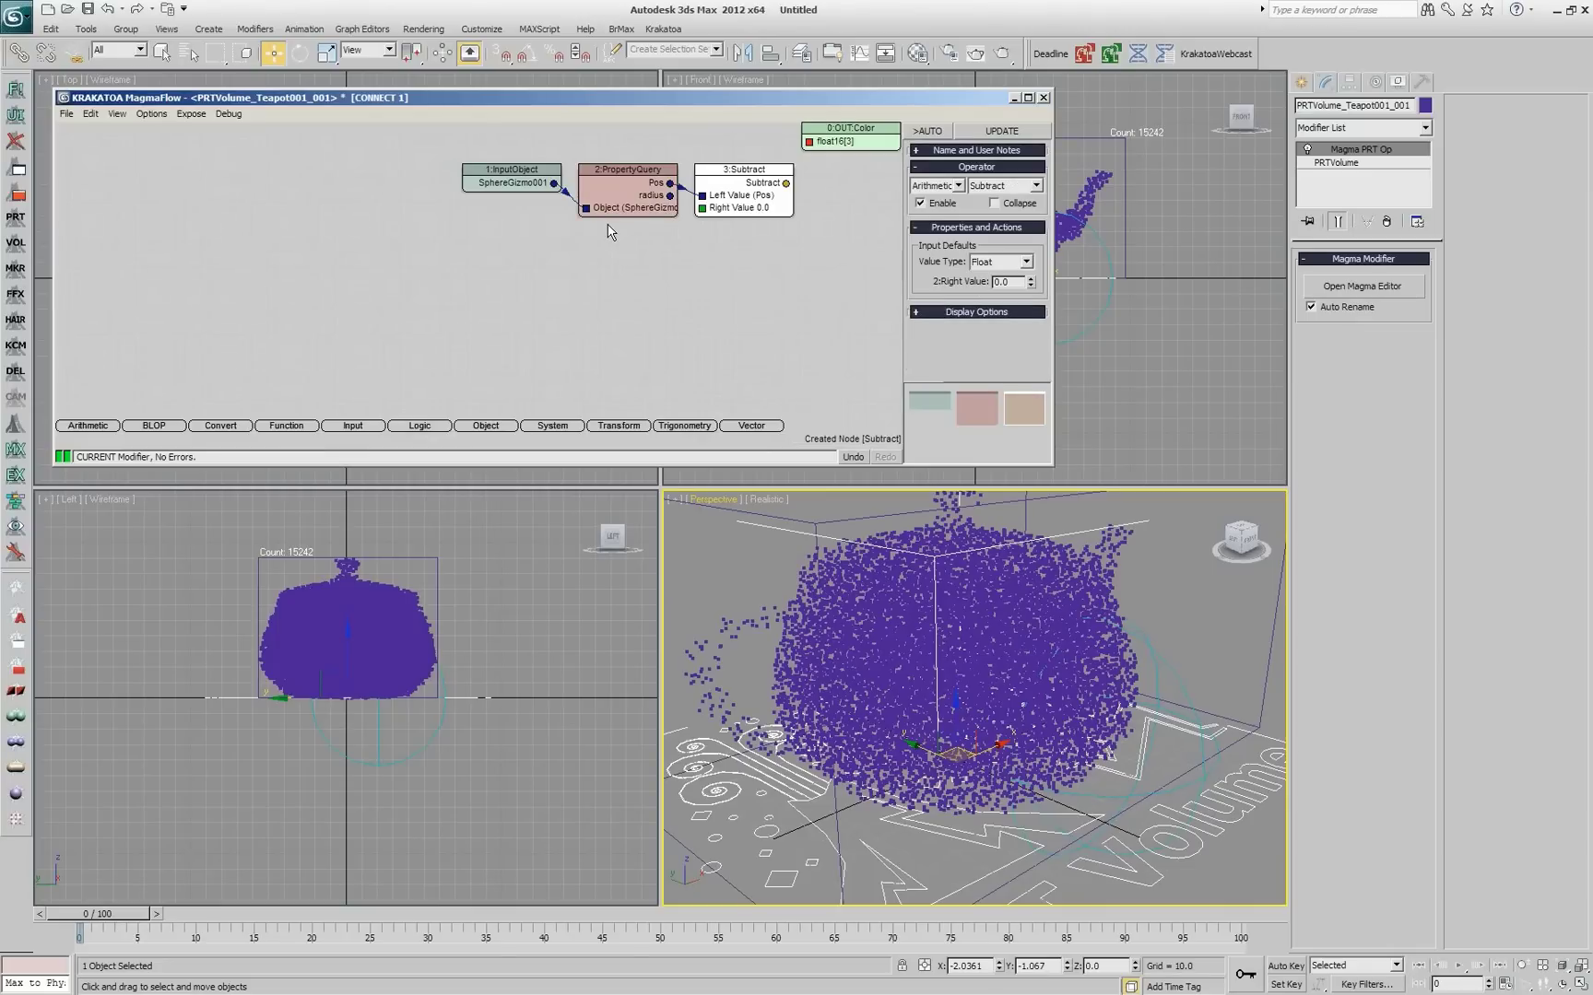
pyautogui.press('p')
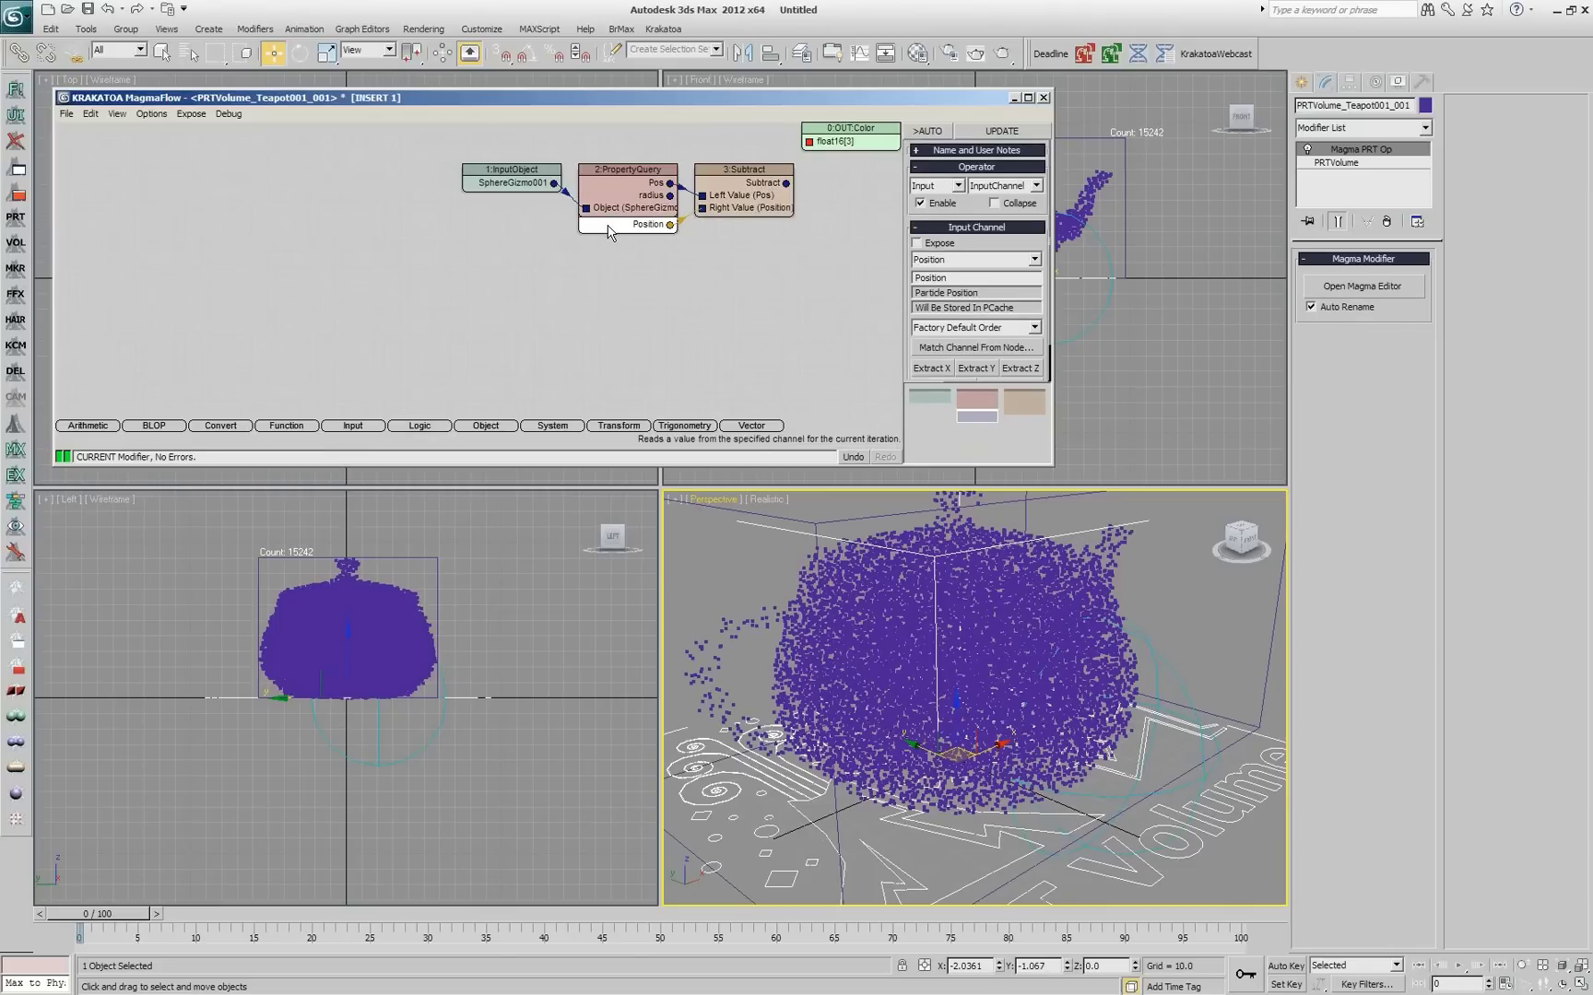
pyautogui.moveTo(619, 228); pyautogui.dragTo(570, 276)
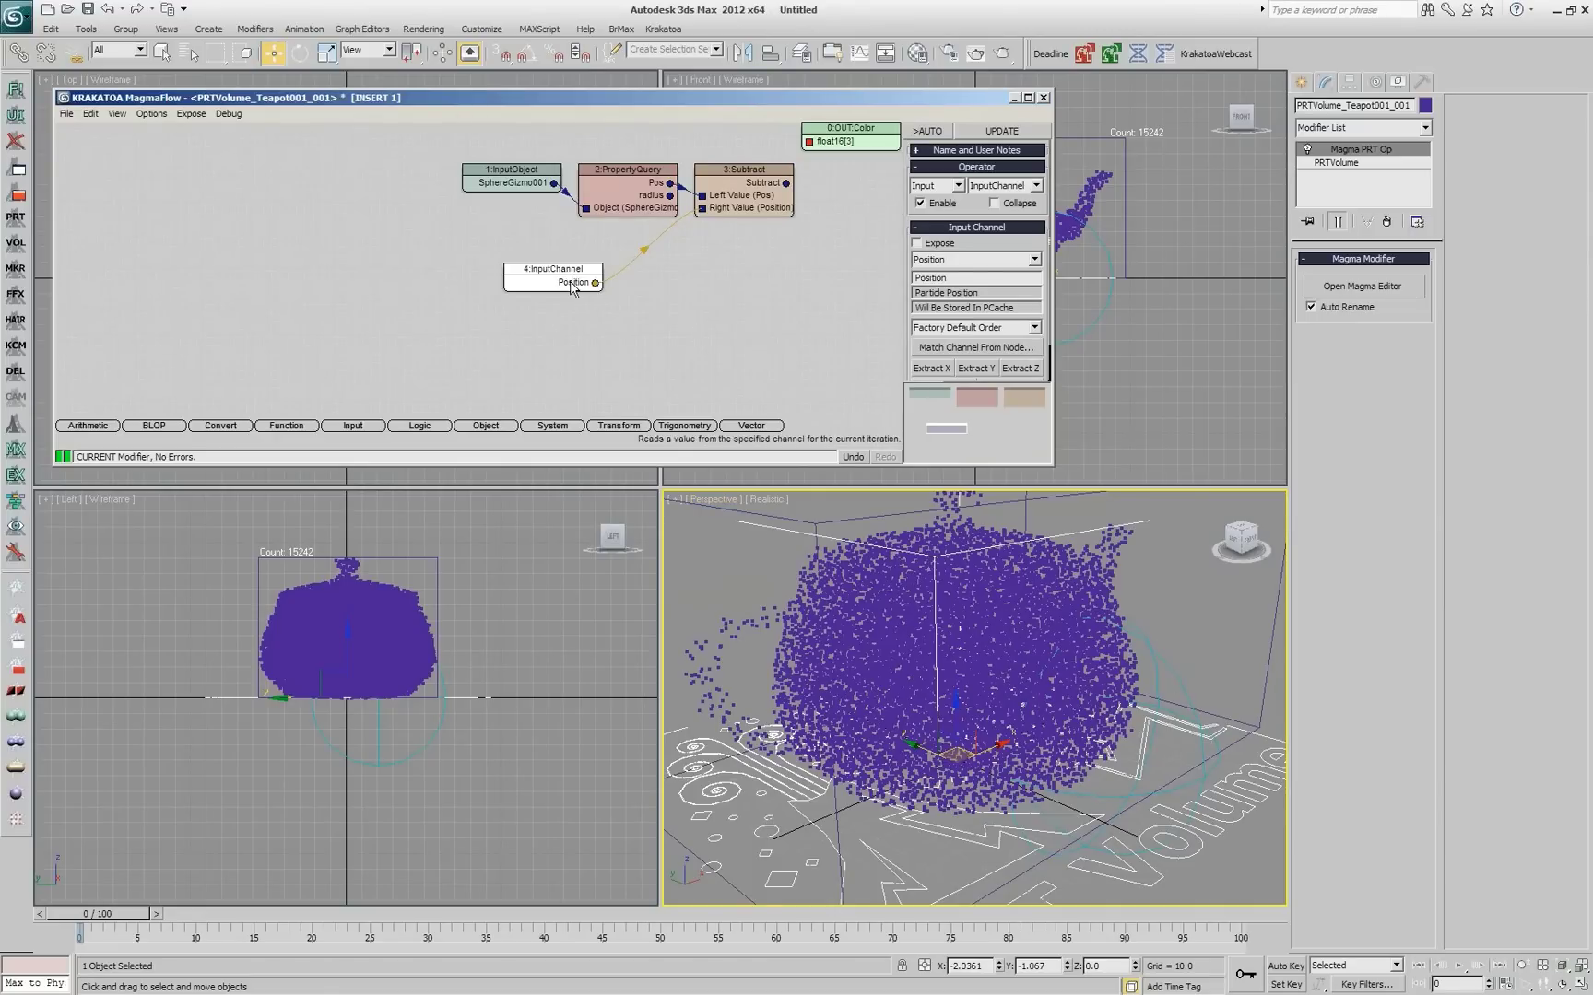
# Step: Convert the Position input channel to world space with a ToWorld node before the subtraction
pyautogui.scroll(-1, 1011, 230)
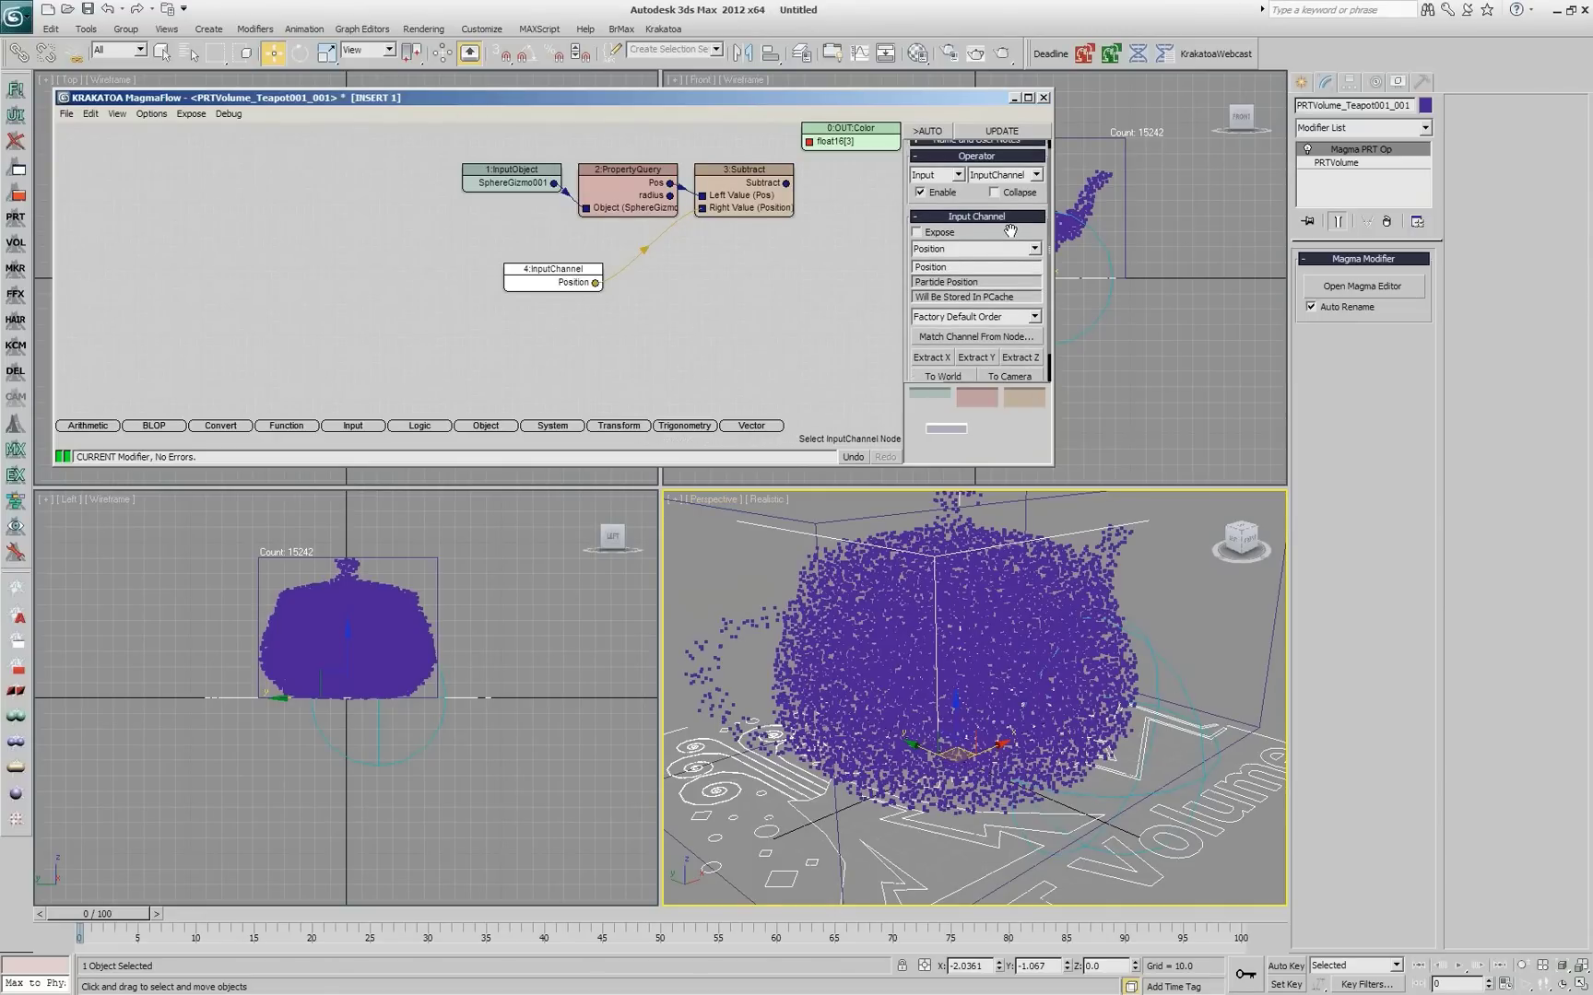
pyautogui.scroll(-2, 1011, 230)
pyautogui.click(942, 345)
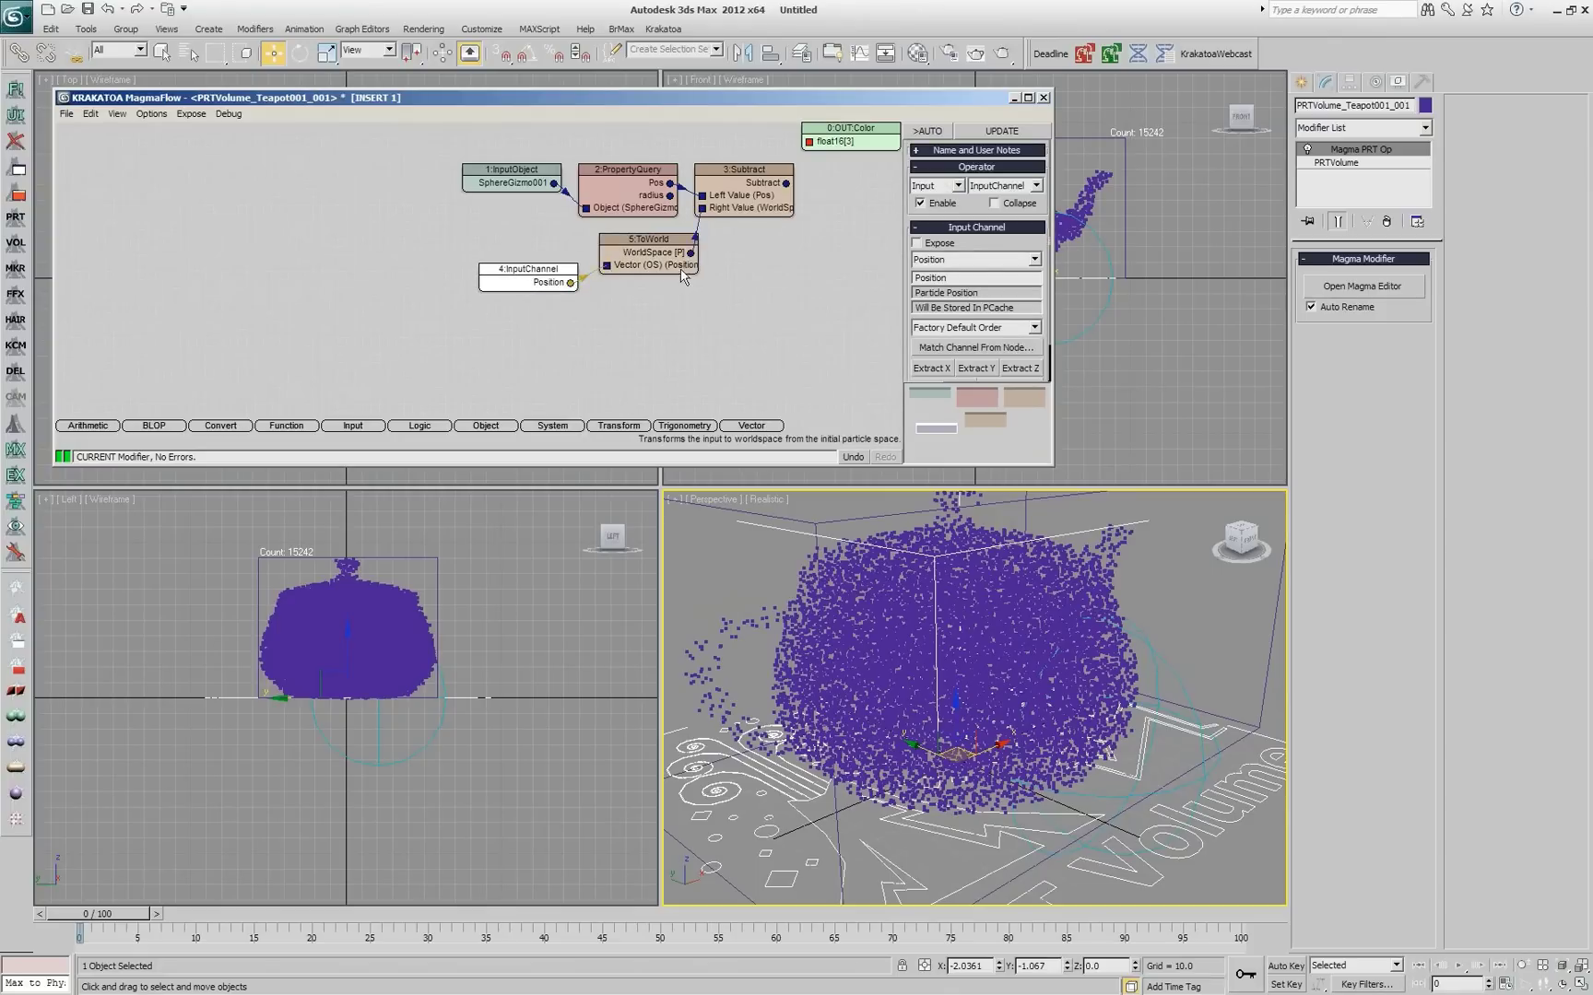
# Step: Route the Subtract result through a Magnitude node into the Color output and automatically reorder the nodes
pyautogui.click(745, 191)
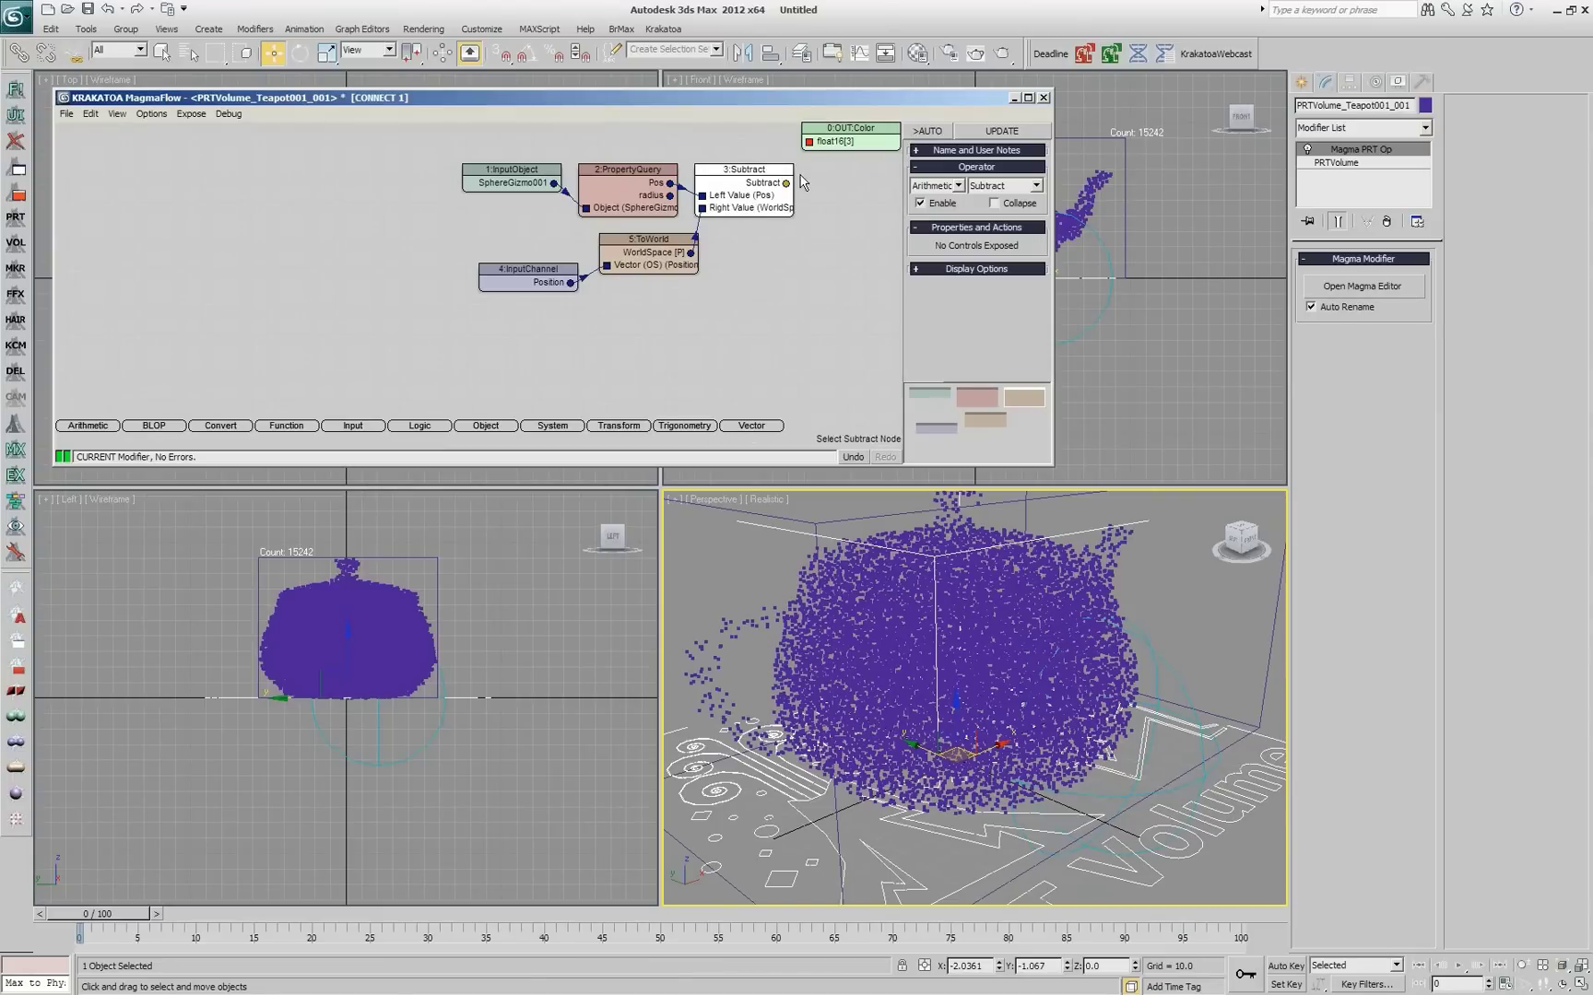
pyautogui.moveTo(787, 182); pyautogui.dragTo(810, 143)
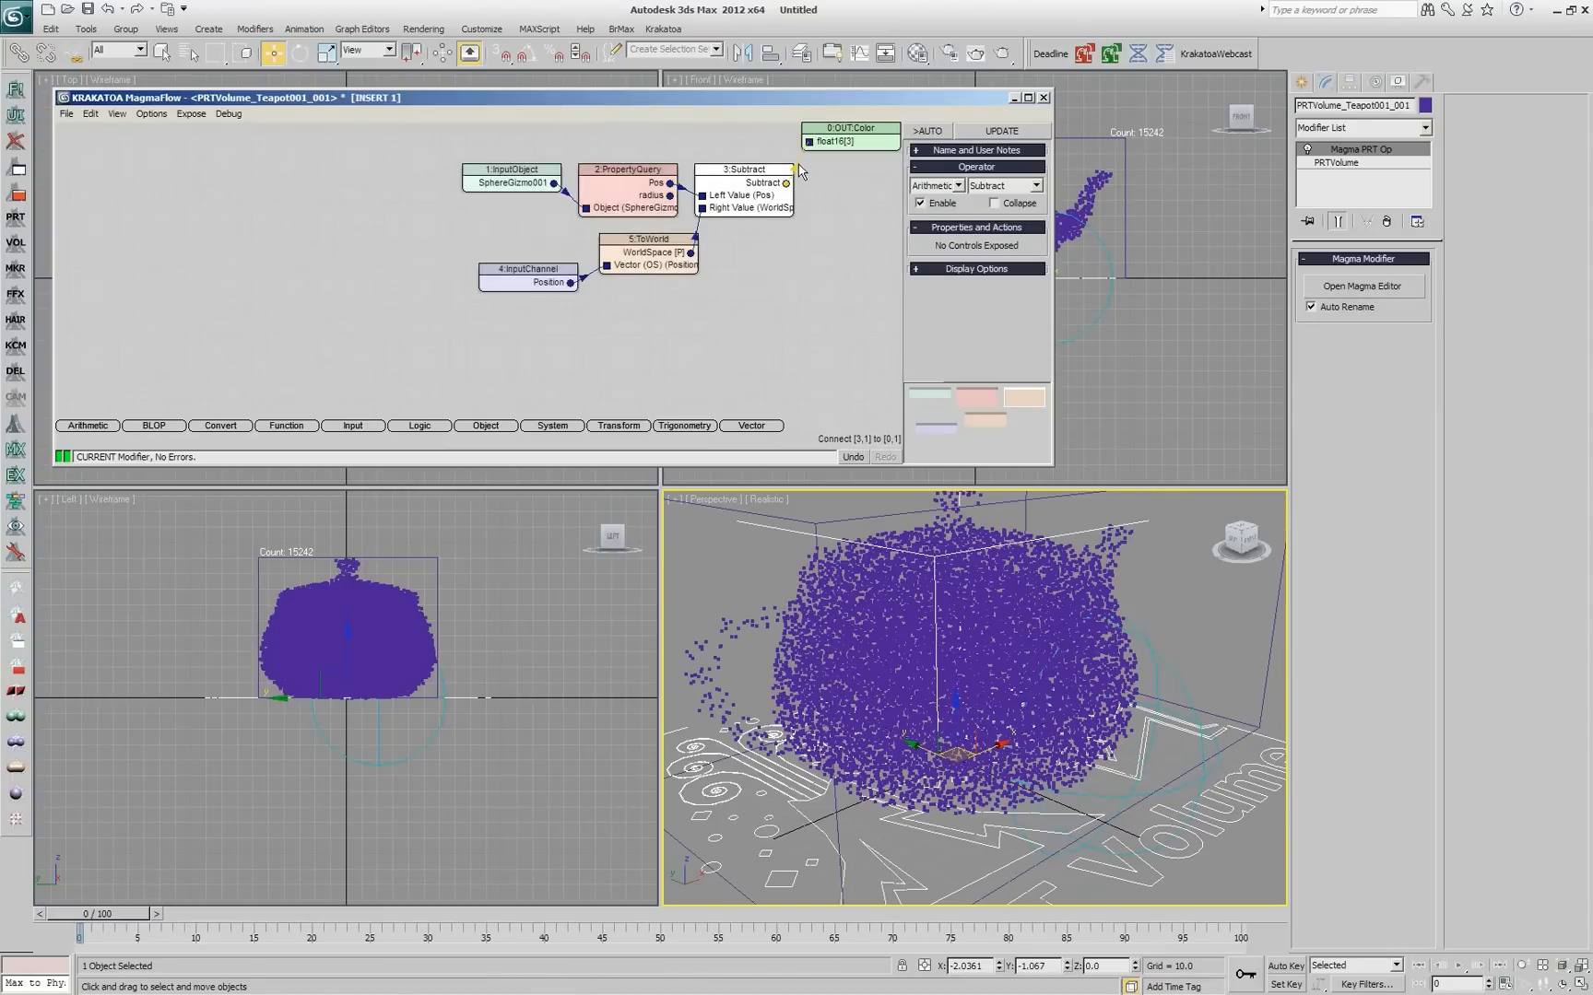
pyautogui.press('v')
pyautogui.press('m')
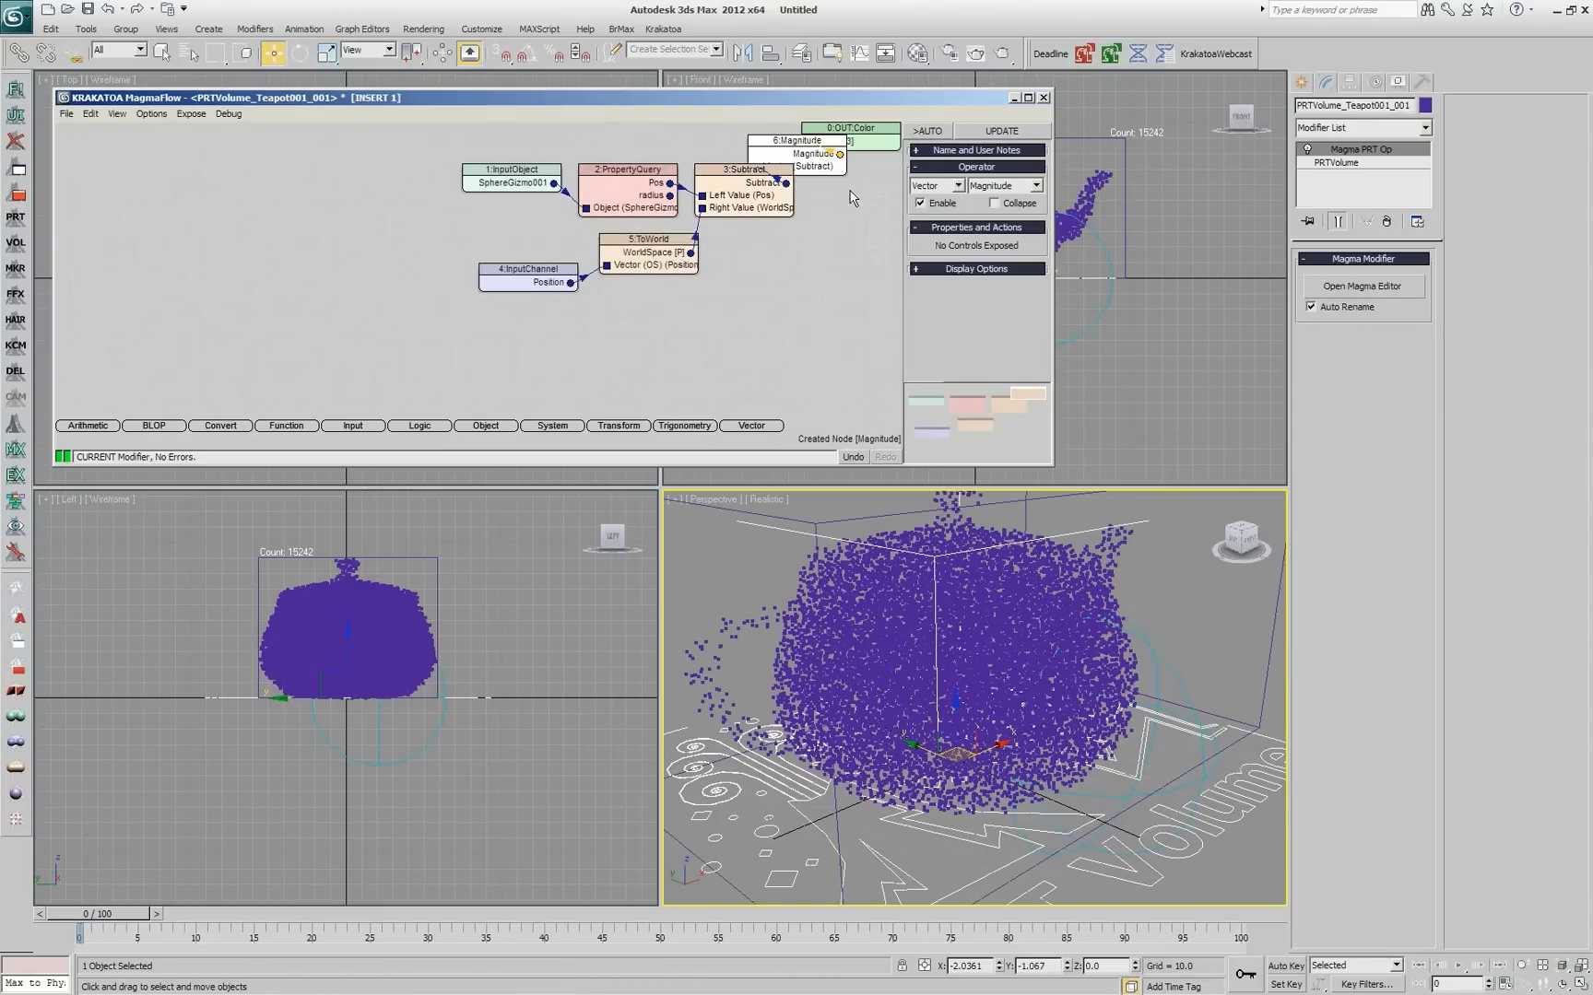
pyautogui.press('r')
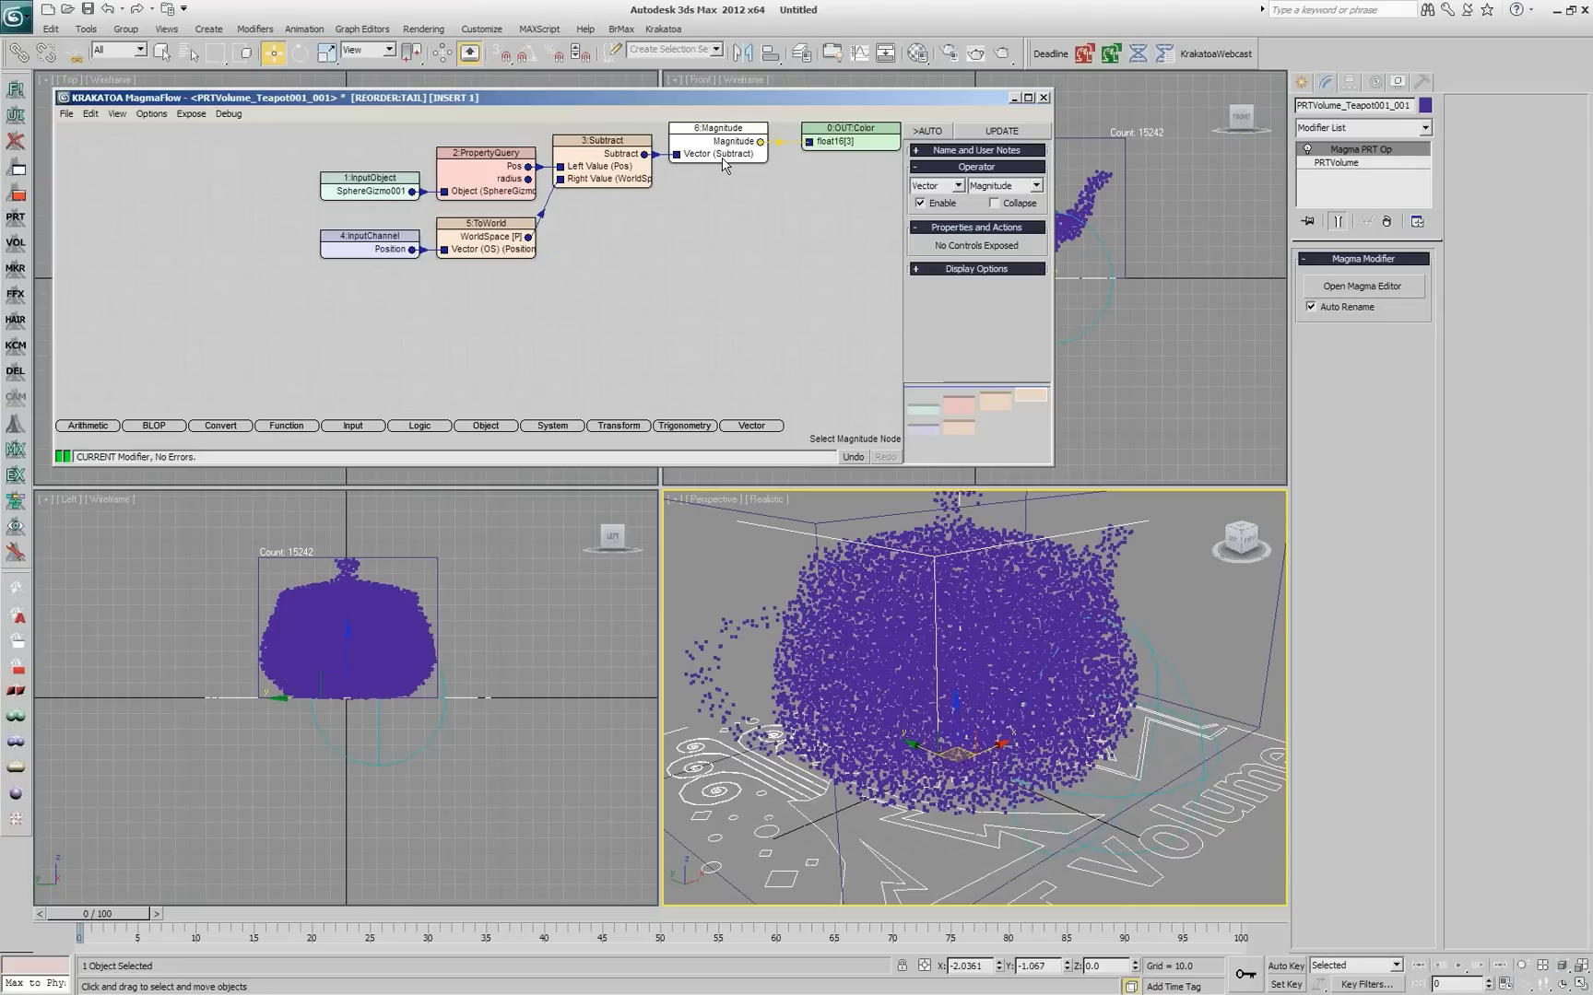
# Step: Divide the magnitude by the gizmo's radius using a Divide node, and enable automatic updating of the flow
pyautogui.press('/')
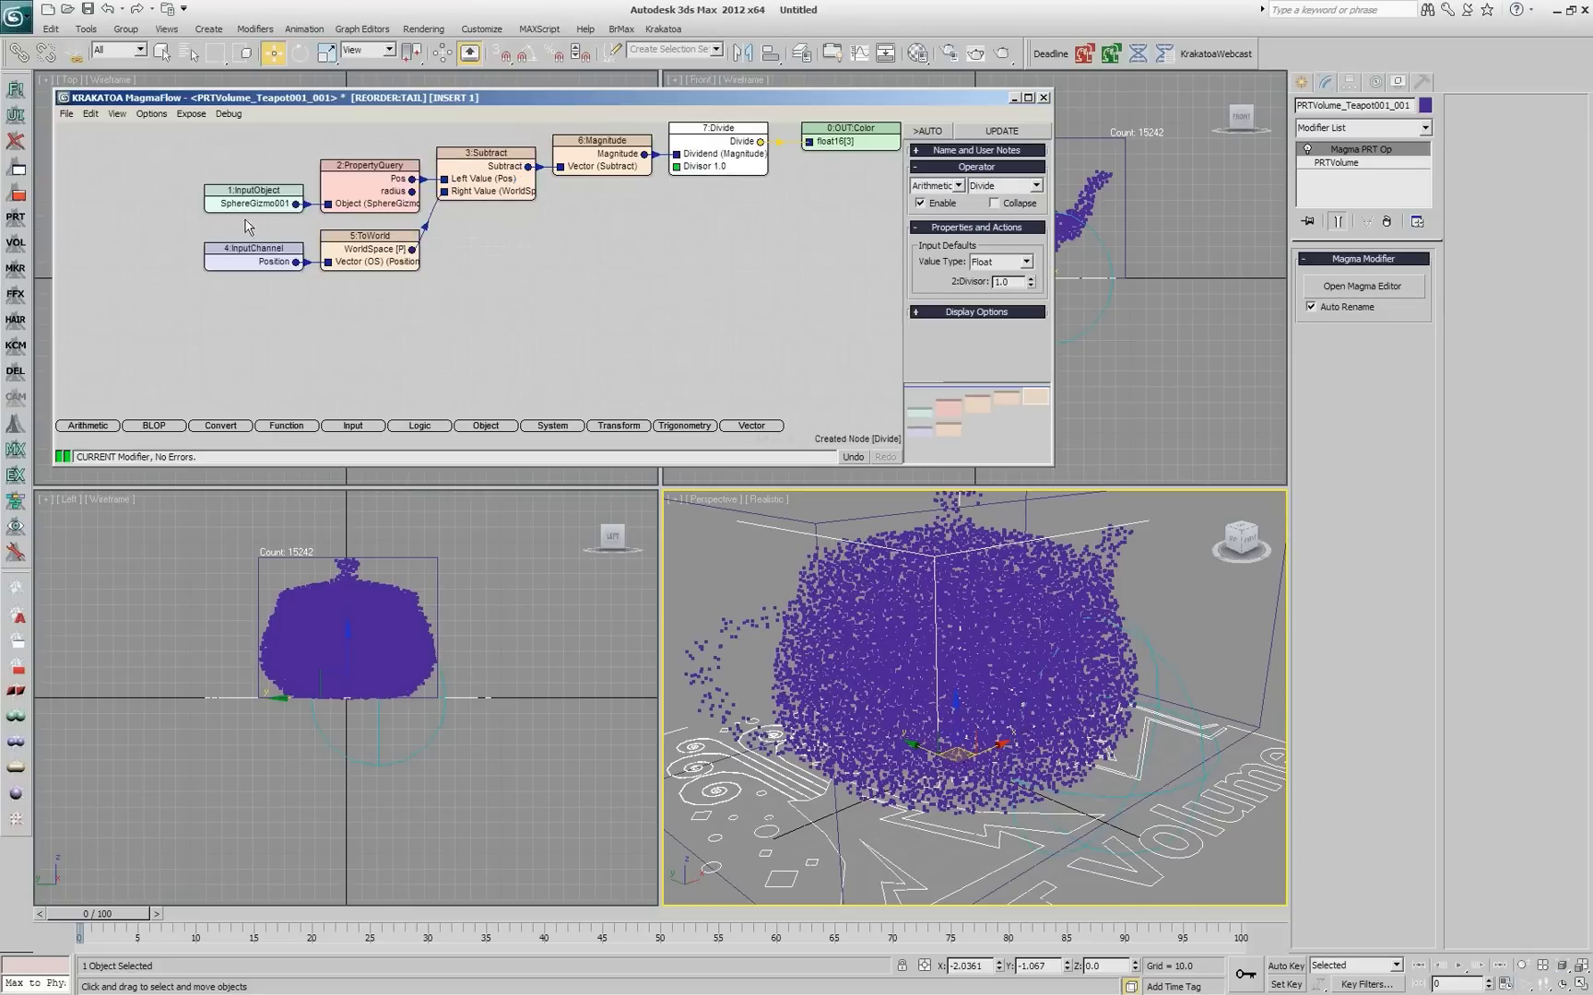
pyautogui.moveTo(412, 190); pyautogui.dragTo(677, 167)
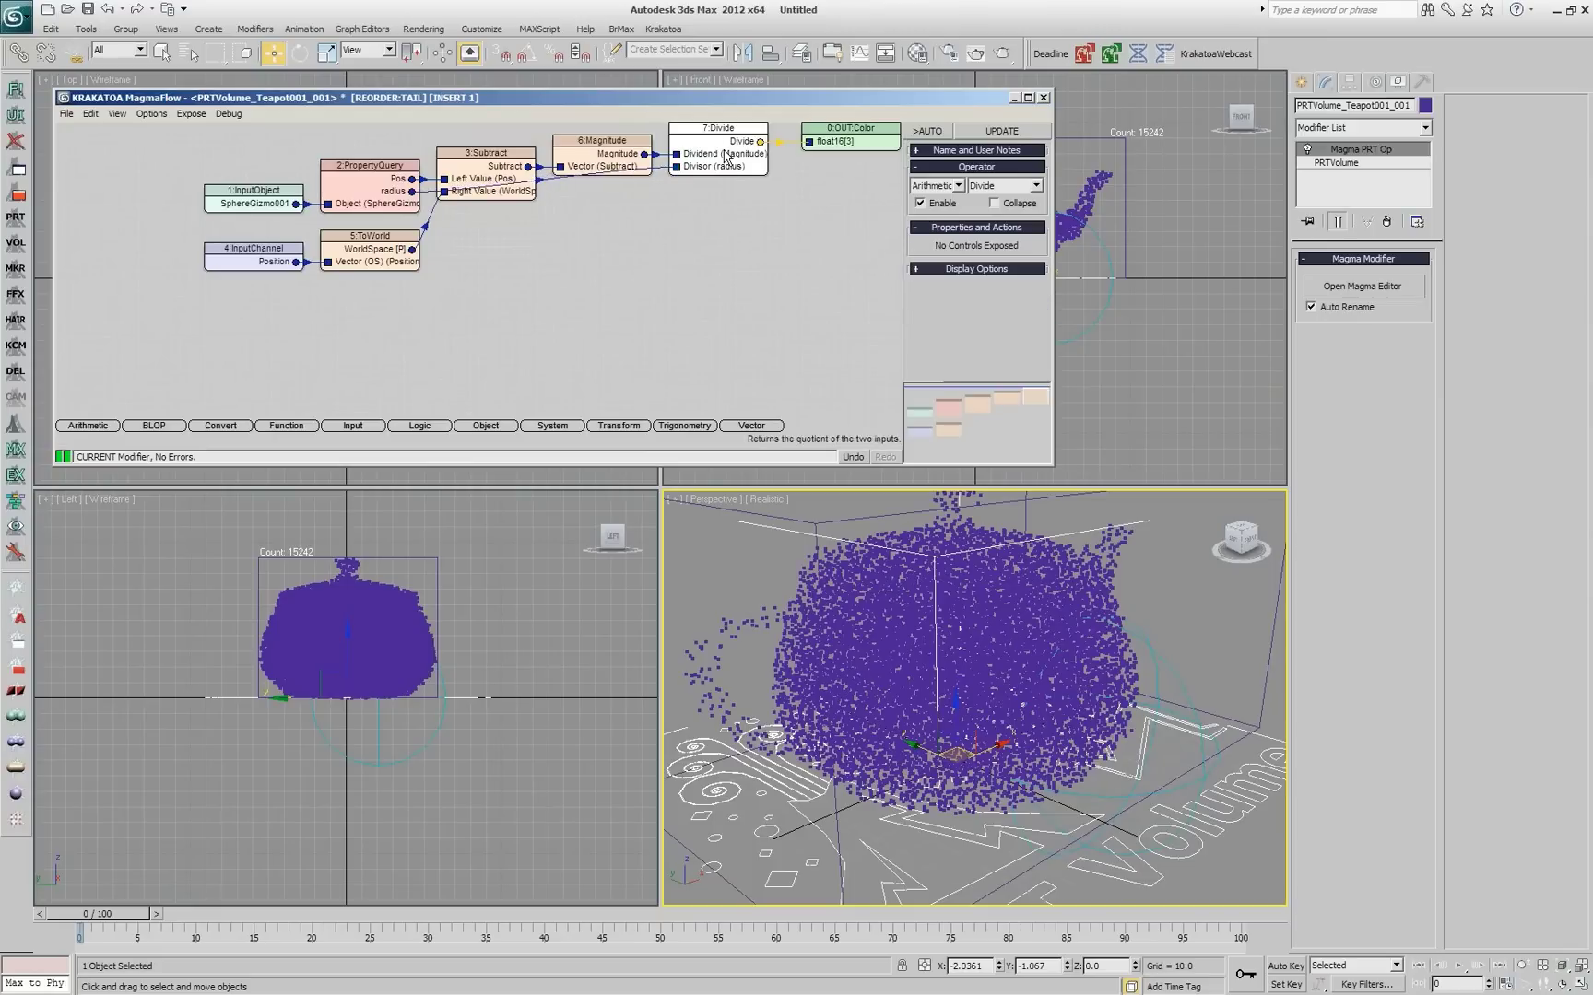
pyautogui.click(929, 131)
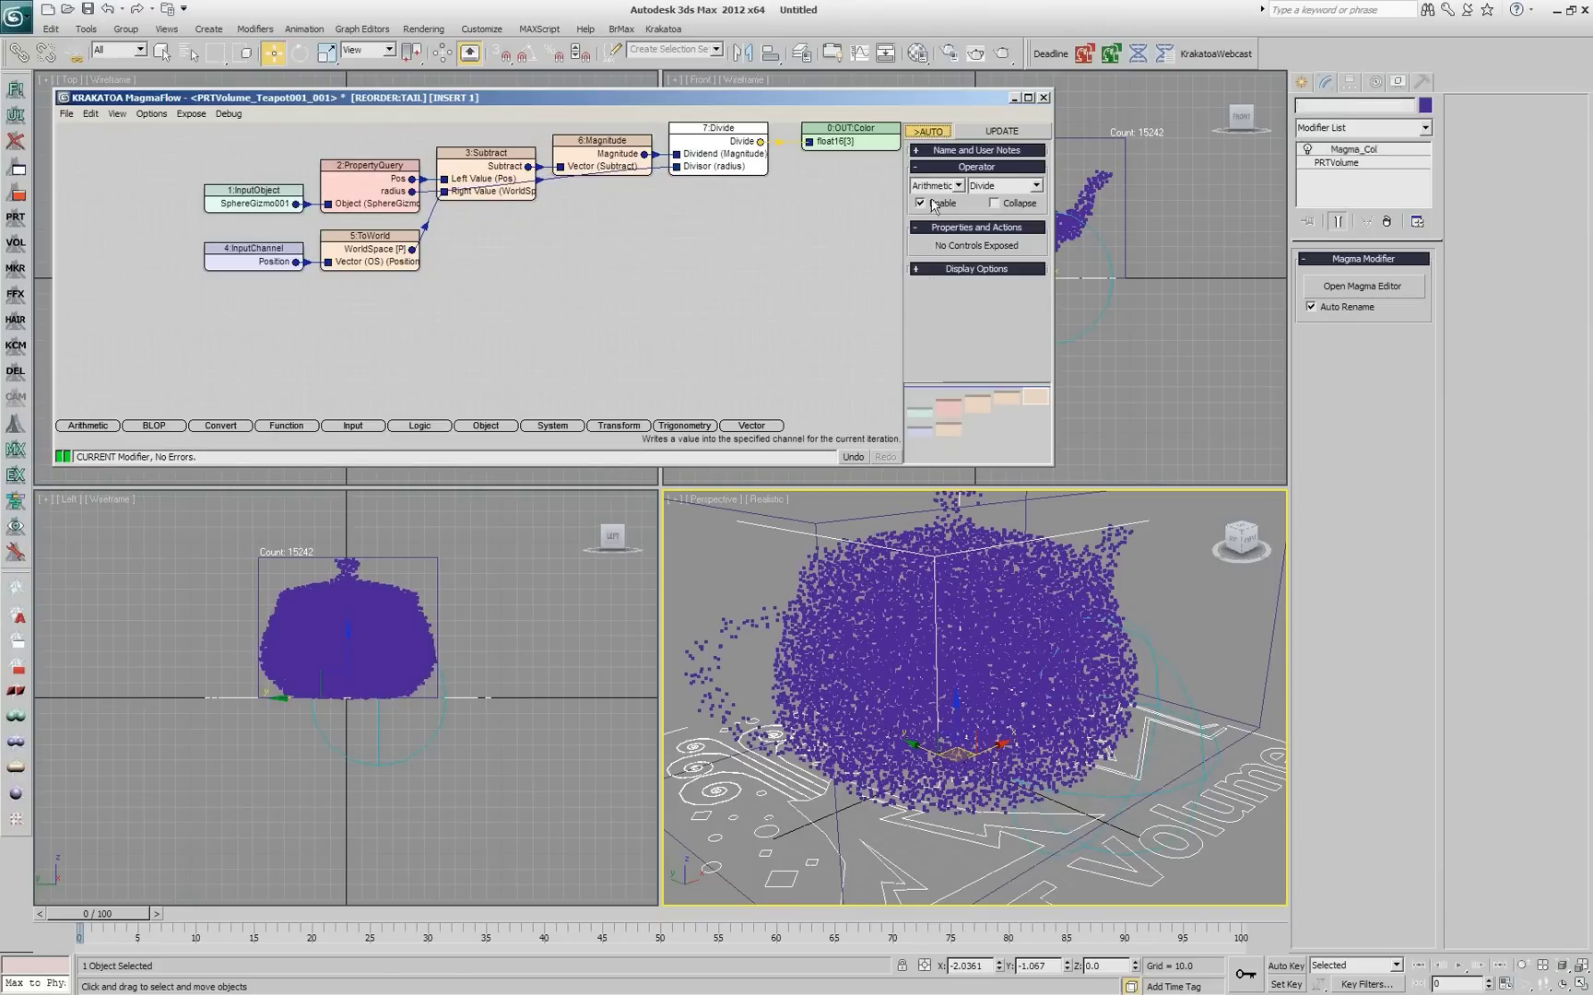
pyautogui.click(793, 150)
pyautogui.click(795, 166)
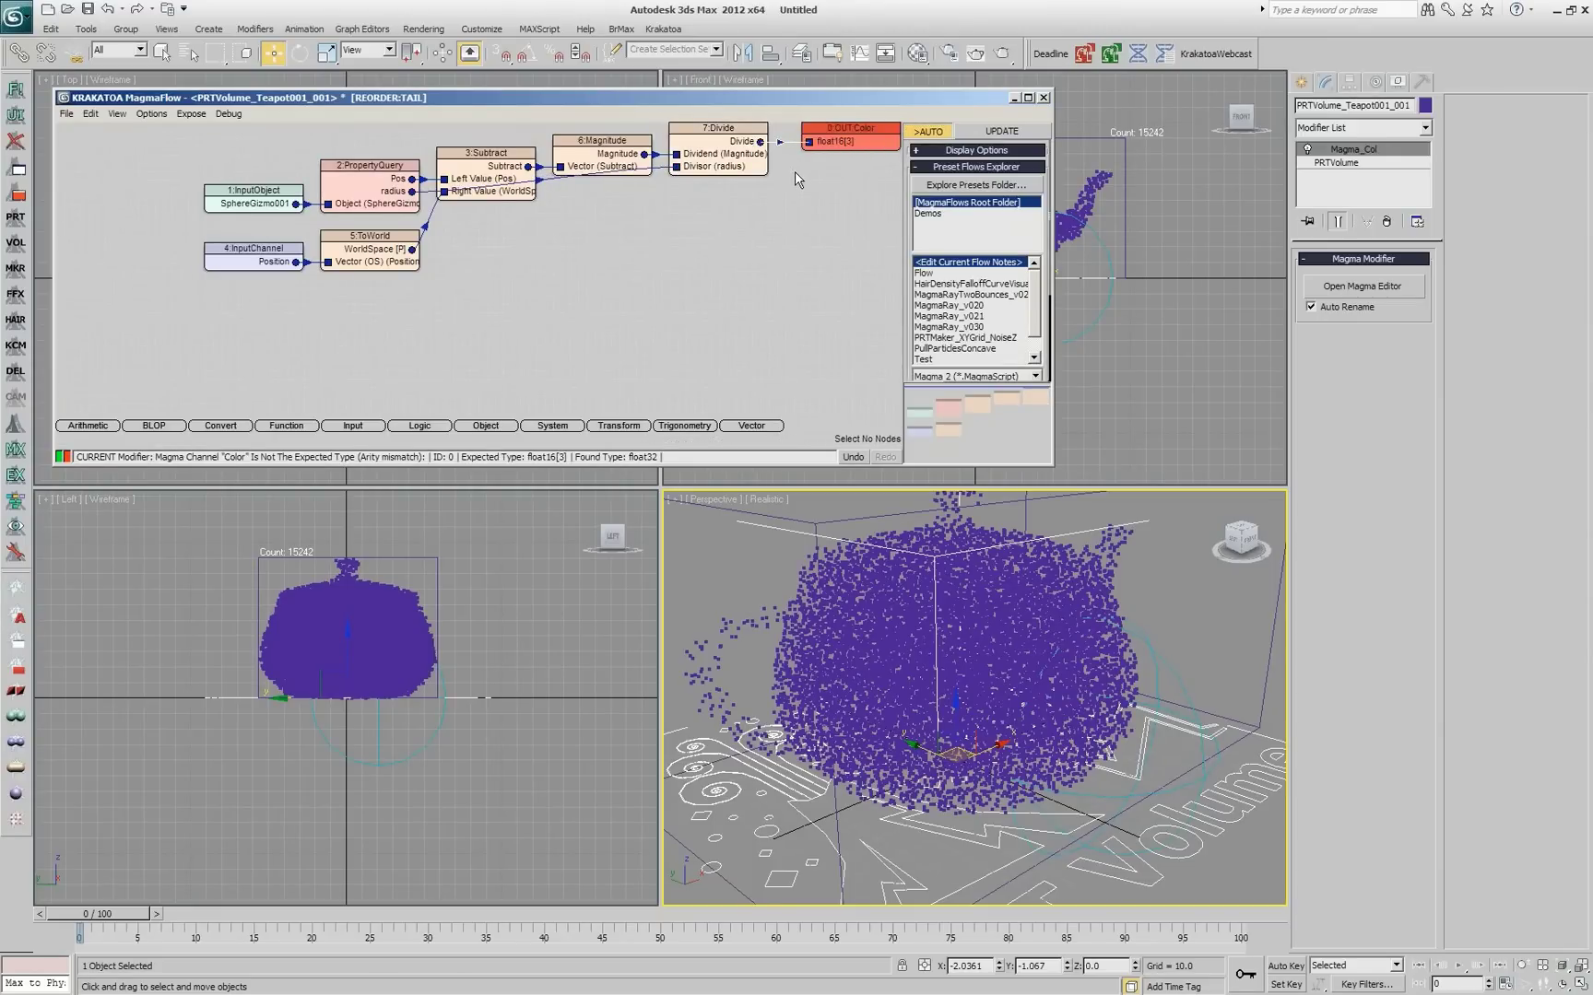
# Step: Insert a Blend node before the Color output, blending from red [1,0,0] to blue [0,0,1] by the Divide result
pyautogui.press('f')
pyautogui.press('b')
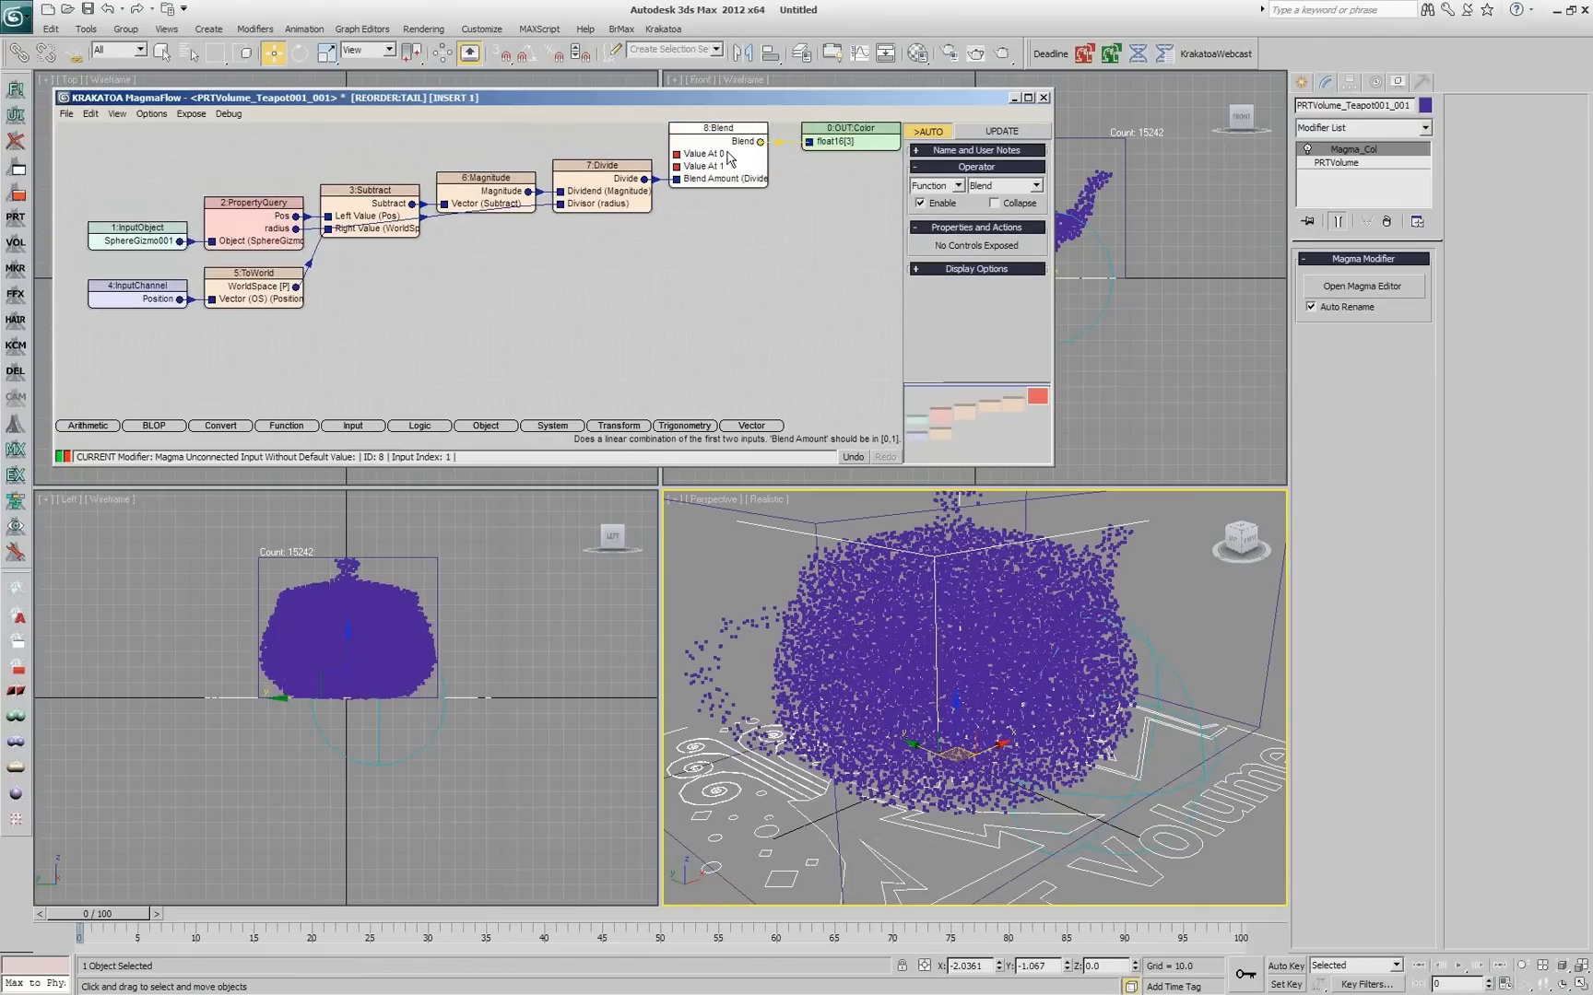
pyautogui.hotkey('ctrl', '1')
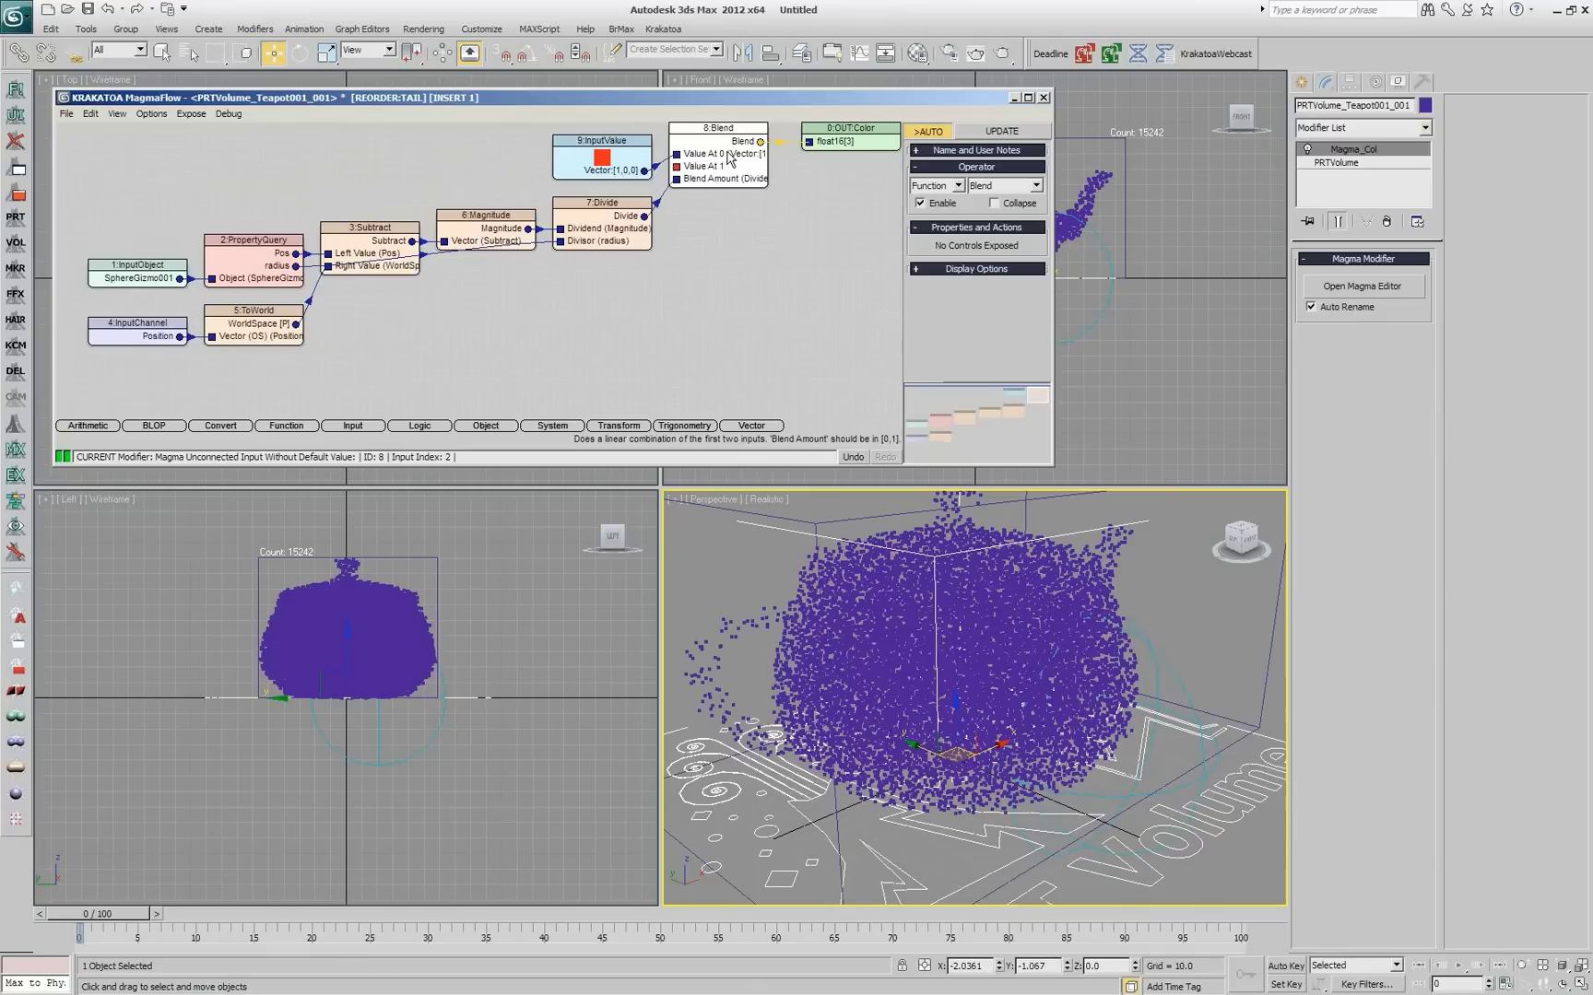
pyautogui.hotkey('ctrl', '3')
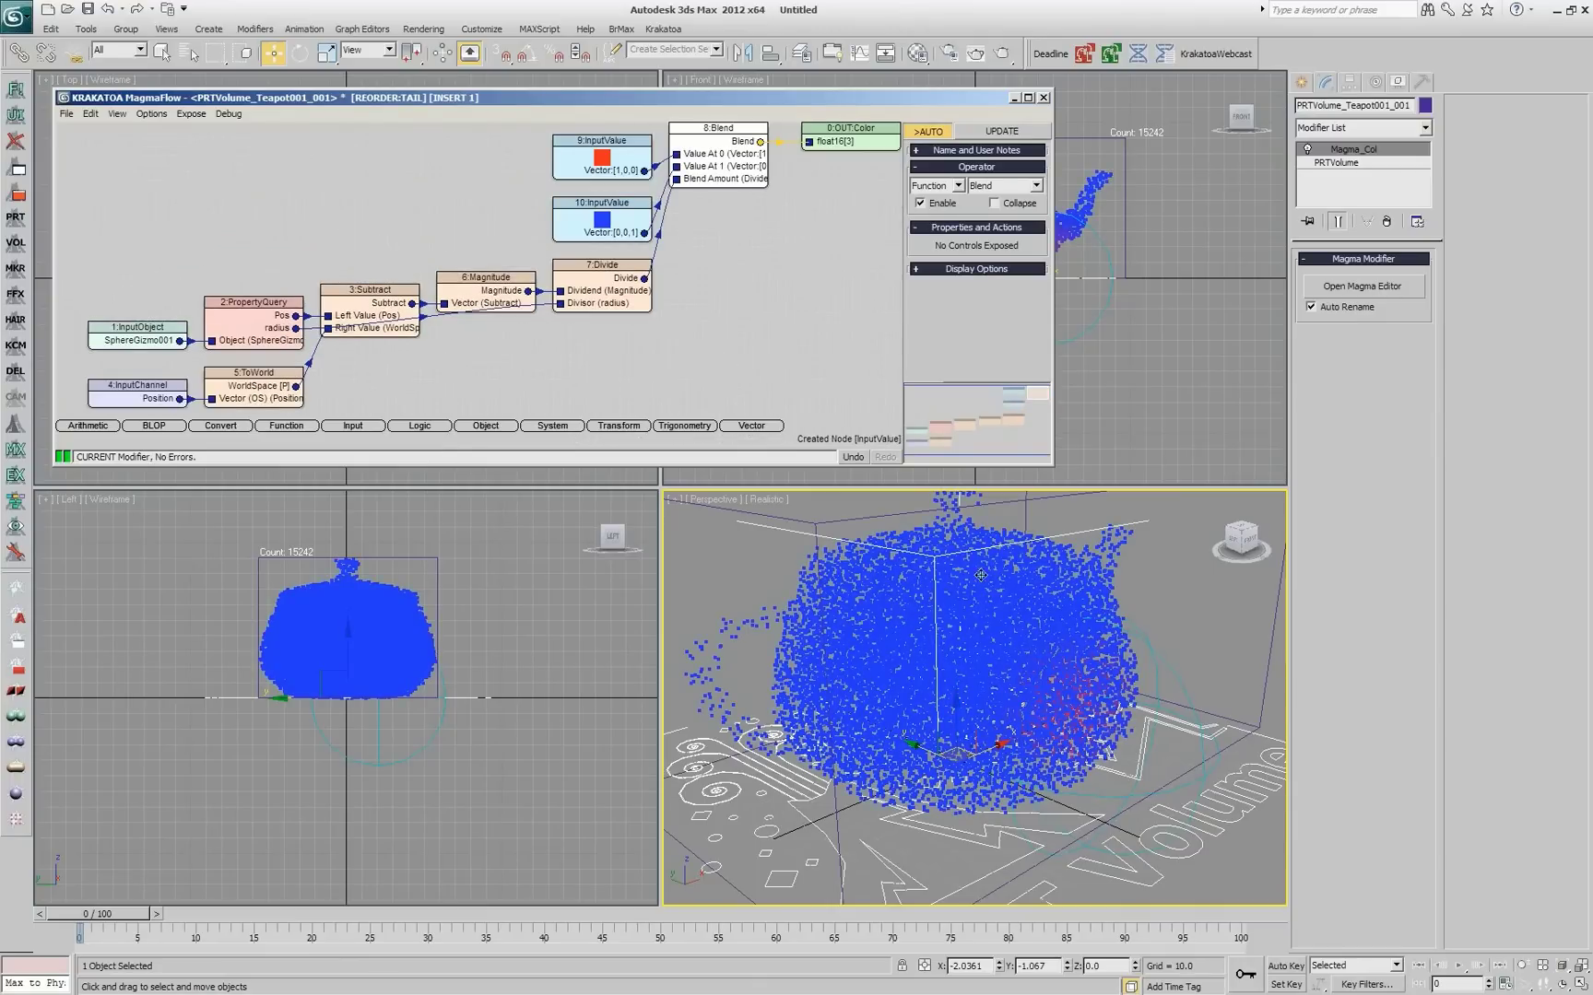
# Step: Move the sphere gizmo into the teapot's particles, to about X 22.3, Y -20.8, Z 19.6
pyautogui.click(1179, 688)
pyautogui.keyDown('alt'); pyautogui.moveTo(1188, 652); pyautogui.dragTo(852, 639, button='middle'); pyautogui.keyUp('alt')
pyautogui.moveTo(1134, 742); pyautogui.dragTo(1095, 740)
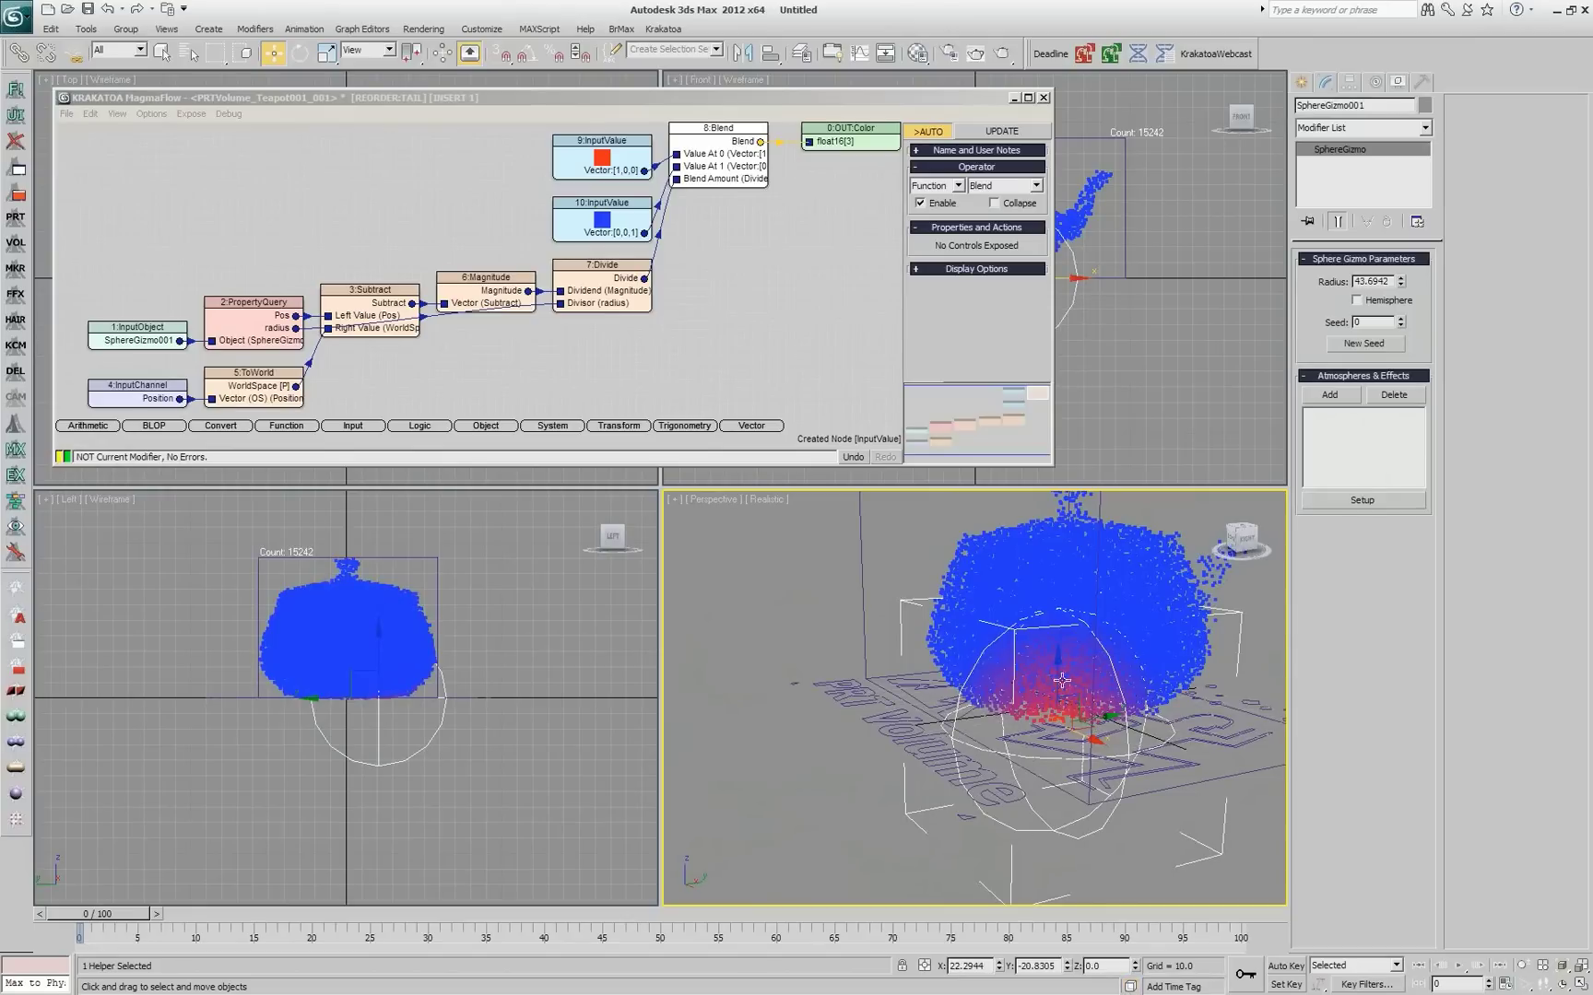
pyautogui.moveTo(1055, 678); pyautogui.dragTo(1115, 664)
pyautogui.keyDown('alt'); pyautogui.moveTo(1115, 664); pyautogui.dragTo(1122, 737, button='middle'); pyautogui.keyUp('alt')
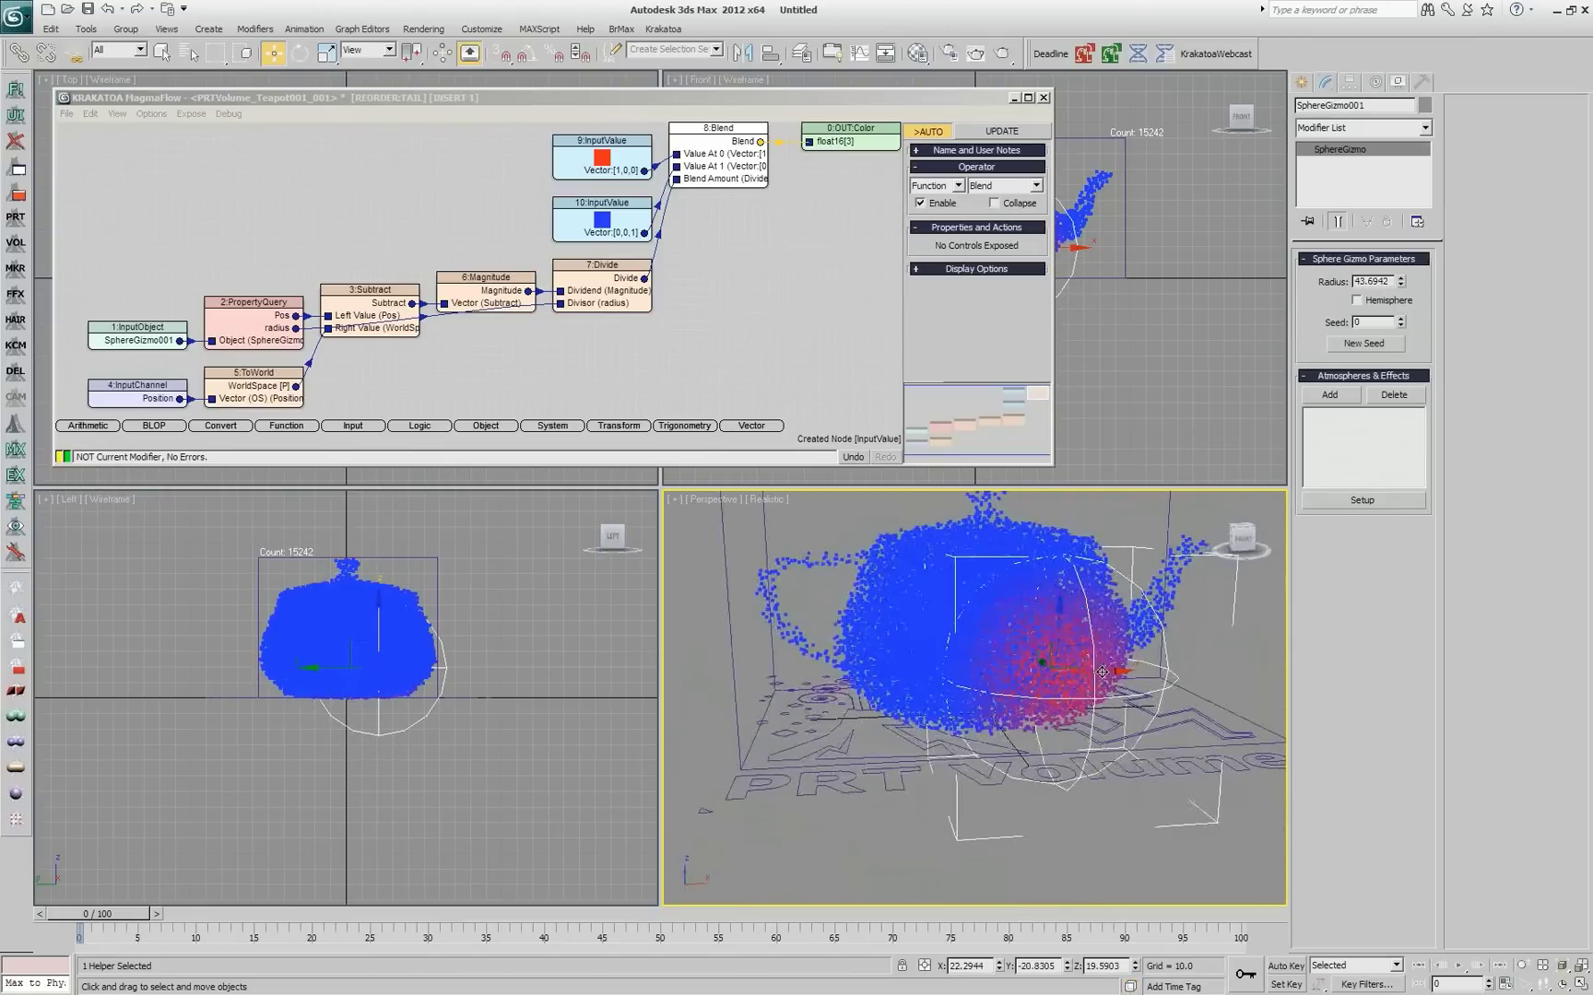
# Step: Shift the teapot's PRT Volume to about X 59.2 and the sphere gizmo to about X 75.2
pyautogui.click(956, 630)
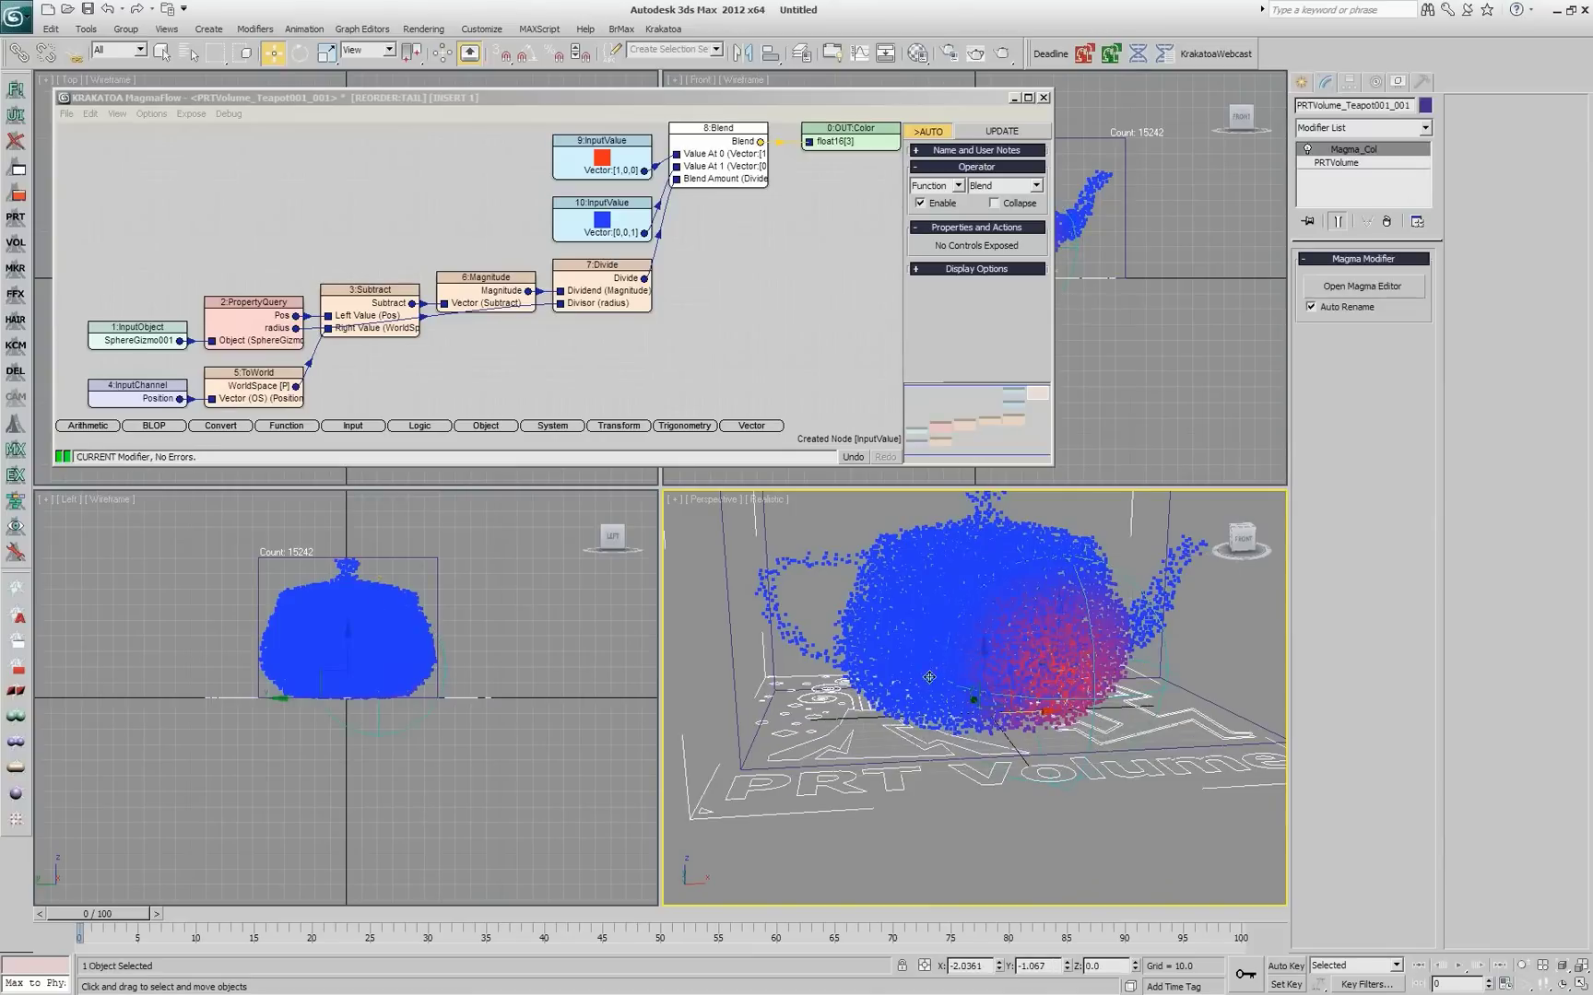
pyautogui.moveTo(940, 680); pyautogui.dragTo(1058, 788)
pyautogui.click(855, 789)
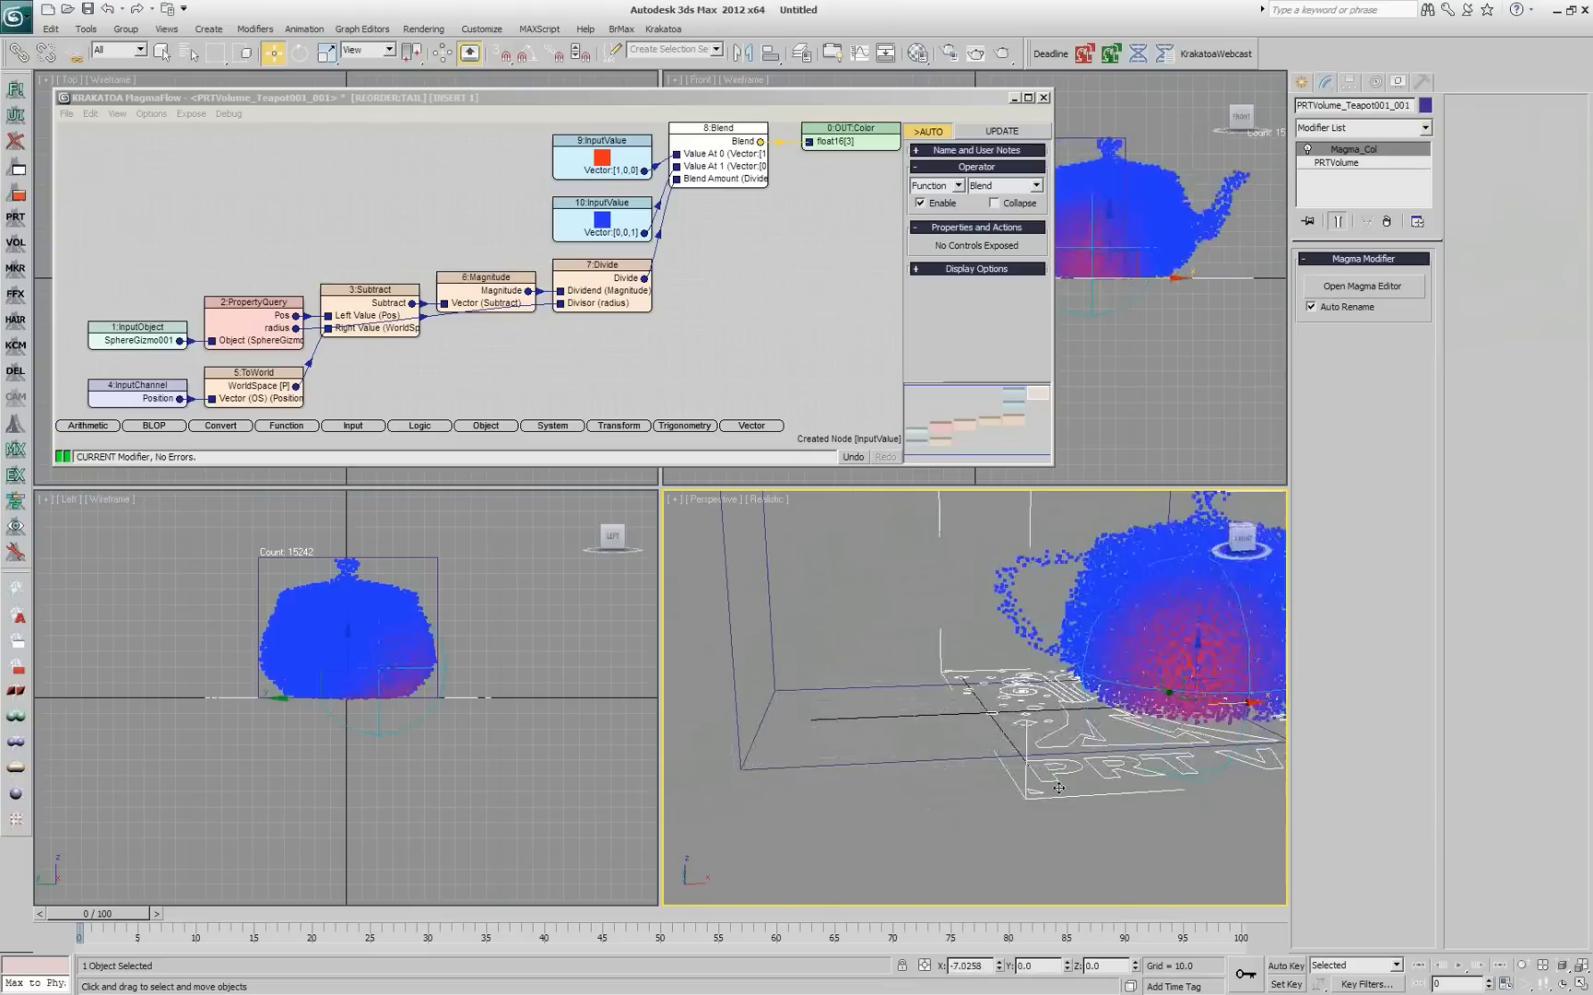
# Step: Enlarge the sphere gizmo's radius to about 77.34 and deselect it
pyautogui.click(1204, 784)
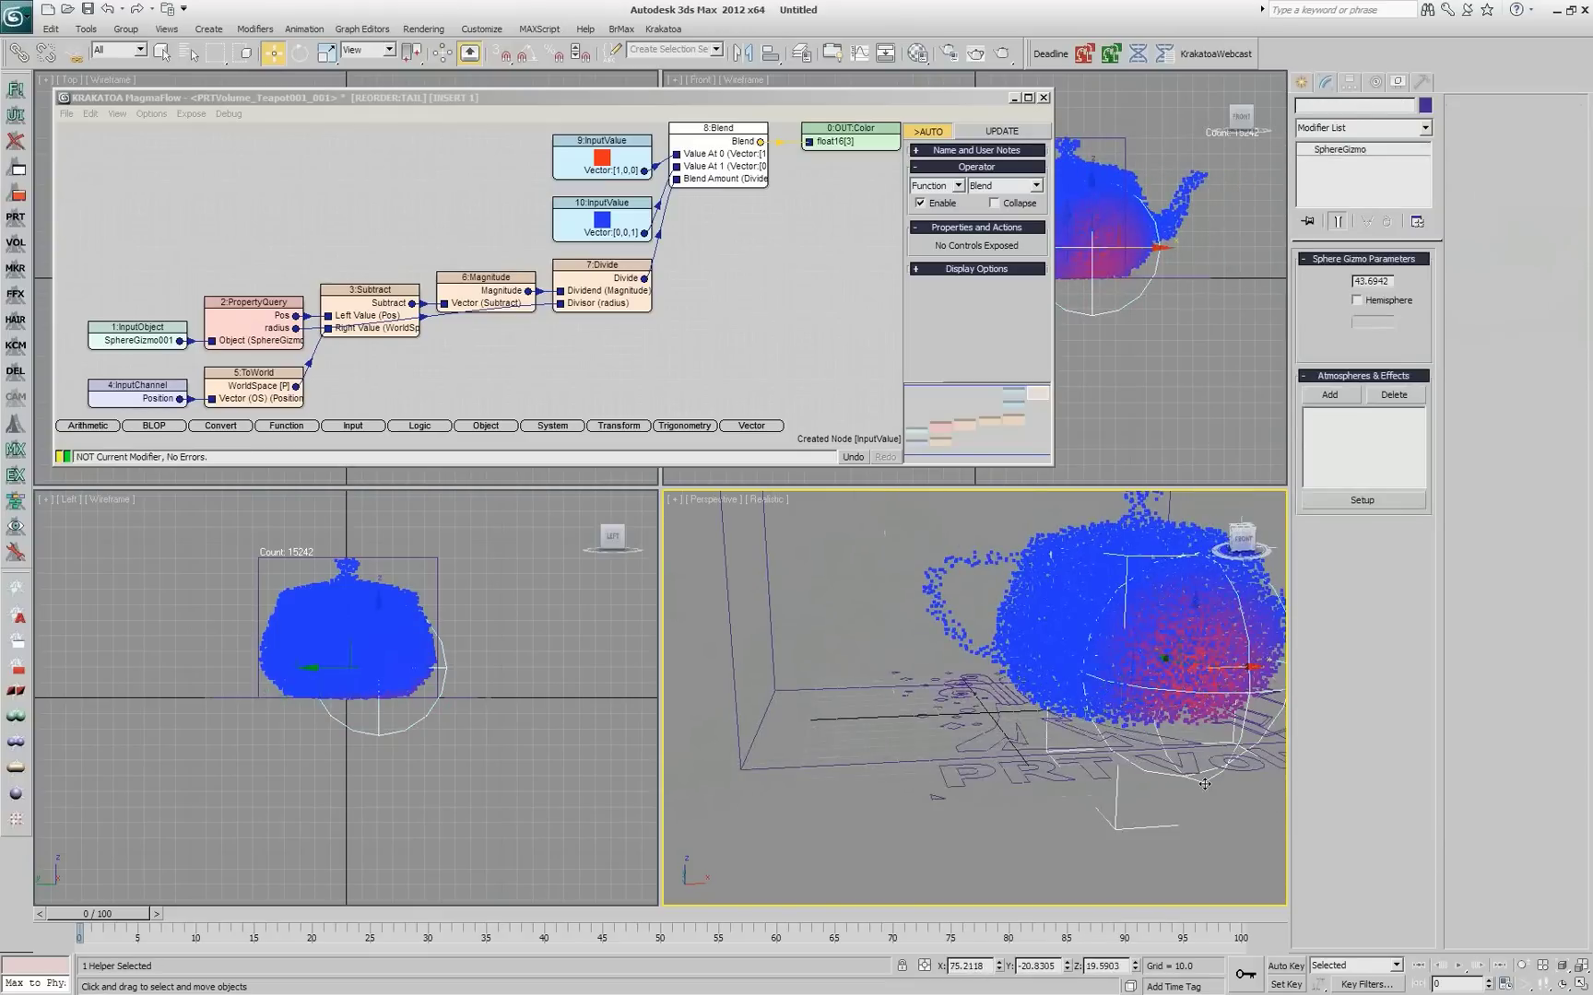
pyautogui.moveTo(1400, 283); pyautogui.dragTo(1402, 190)
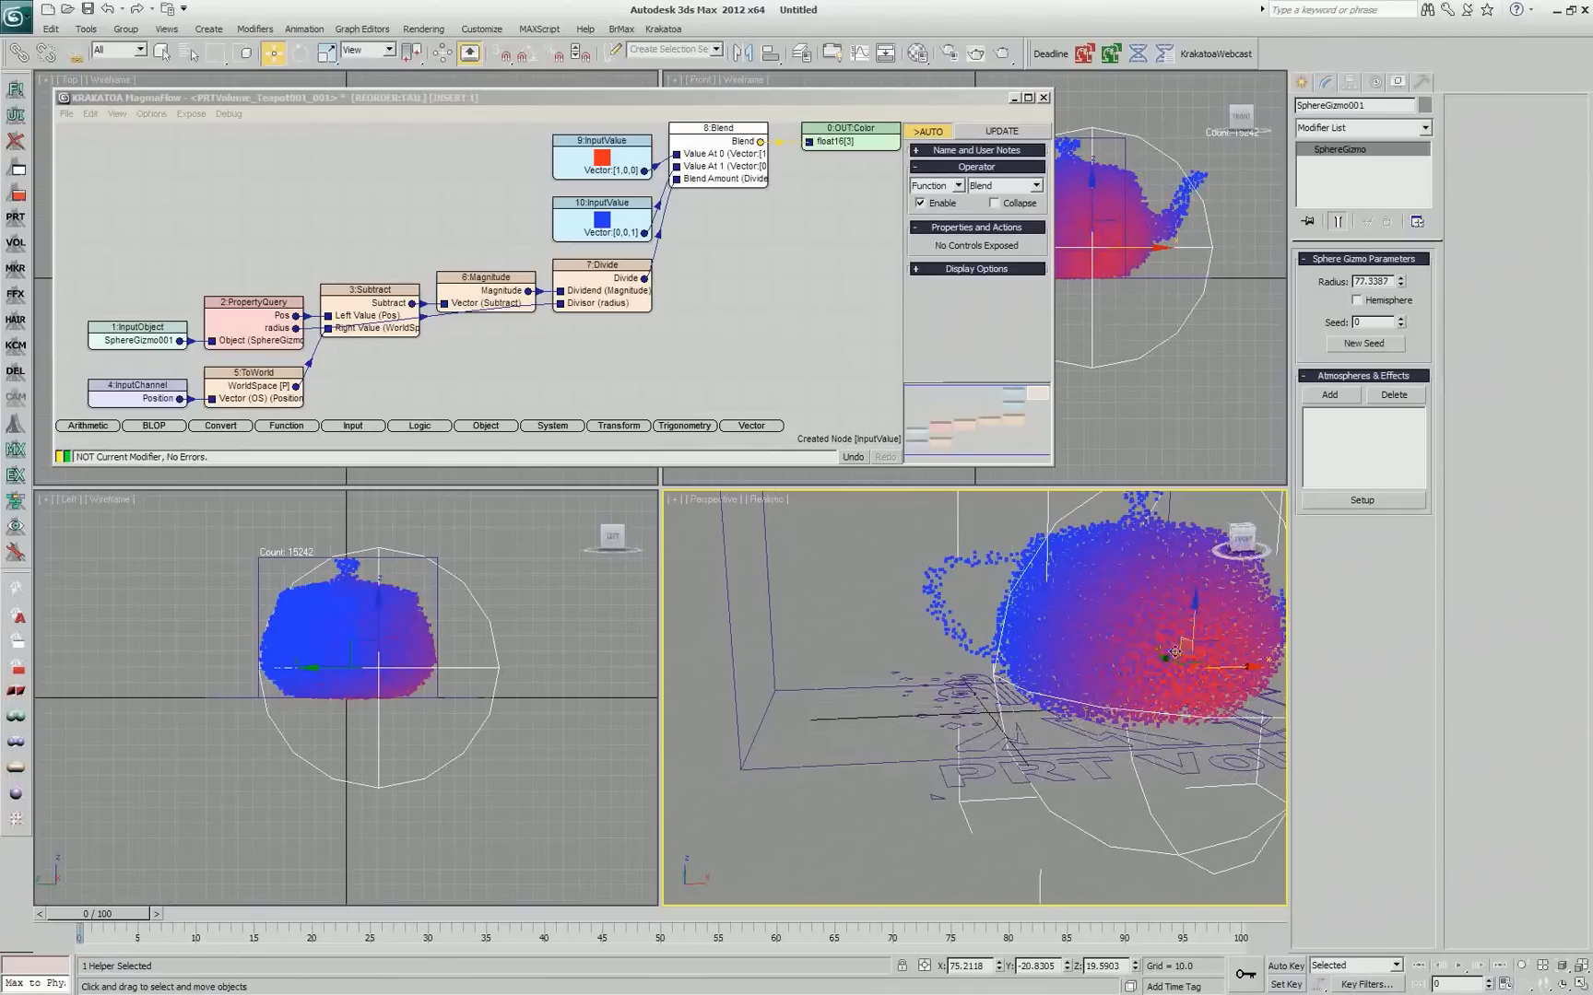
pyautogui.moveTo(1174, 653); pyautogui.dragTo(1130, 665, button='middle')
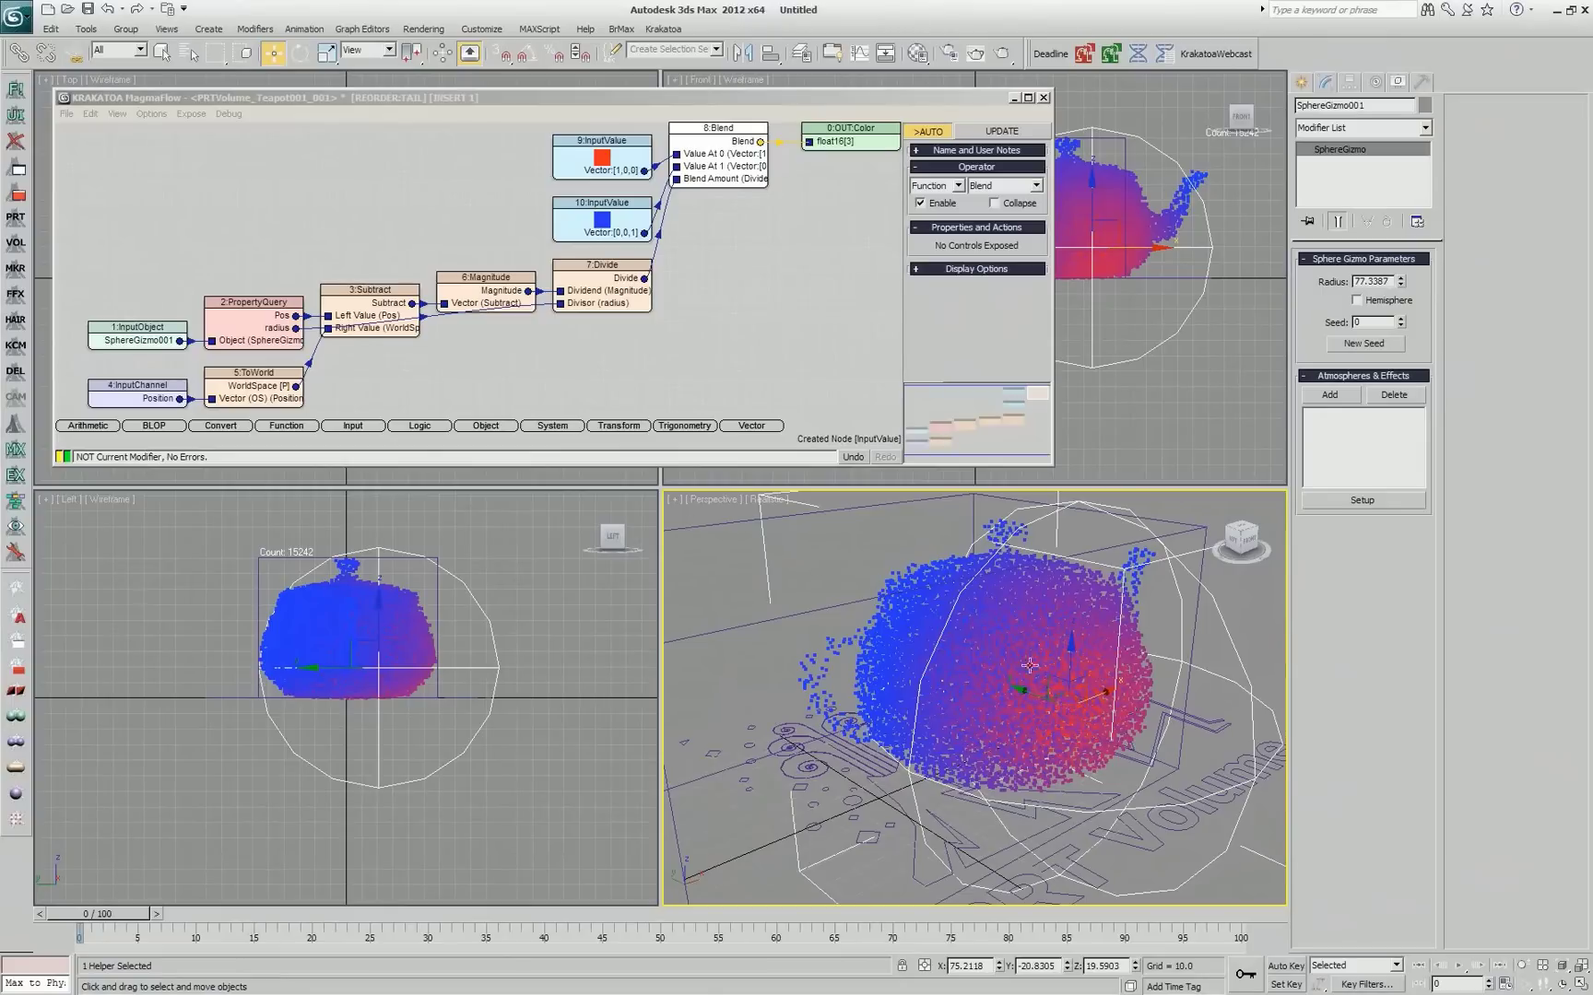
pyautogui.click(775, 660)
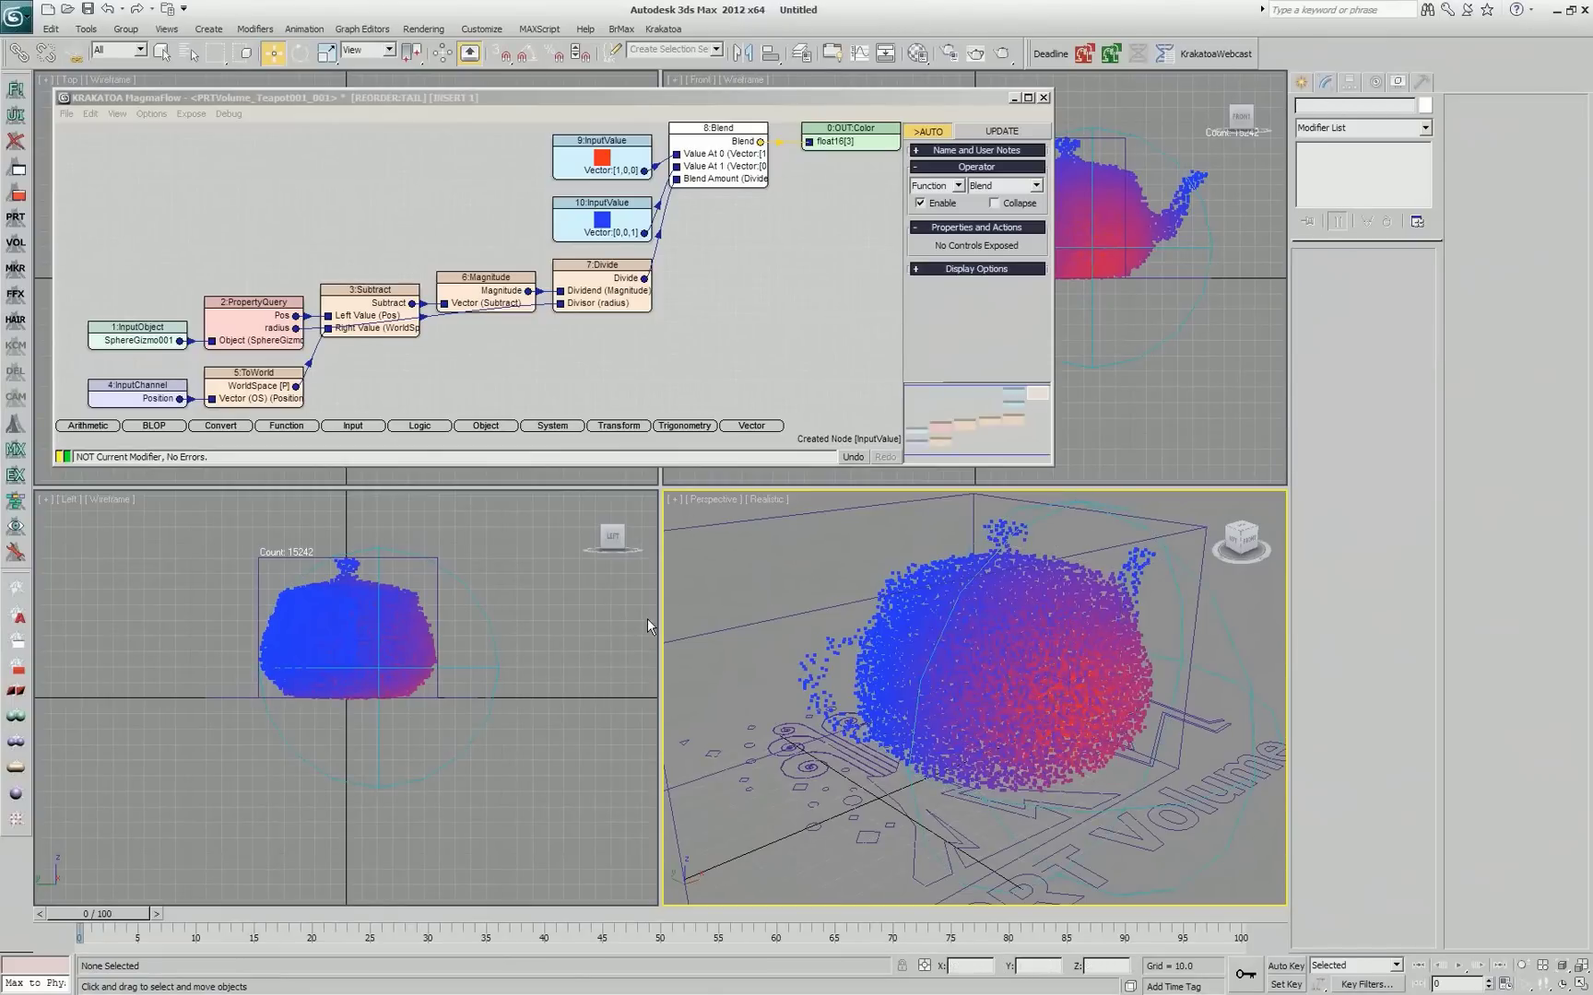
# Step: Expose the InputObject node's sphere gizmo as a parameter of the Magma modifier
pyautogui.click(118, 328)
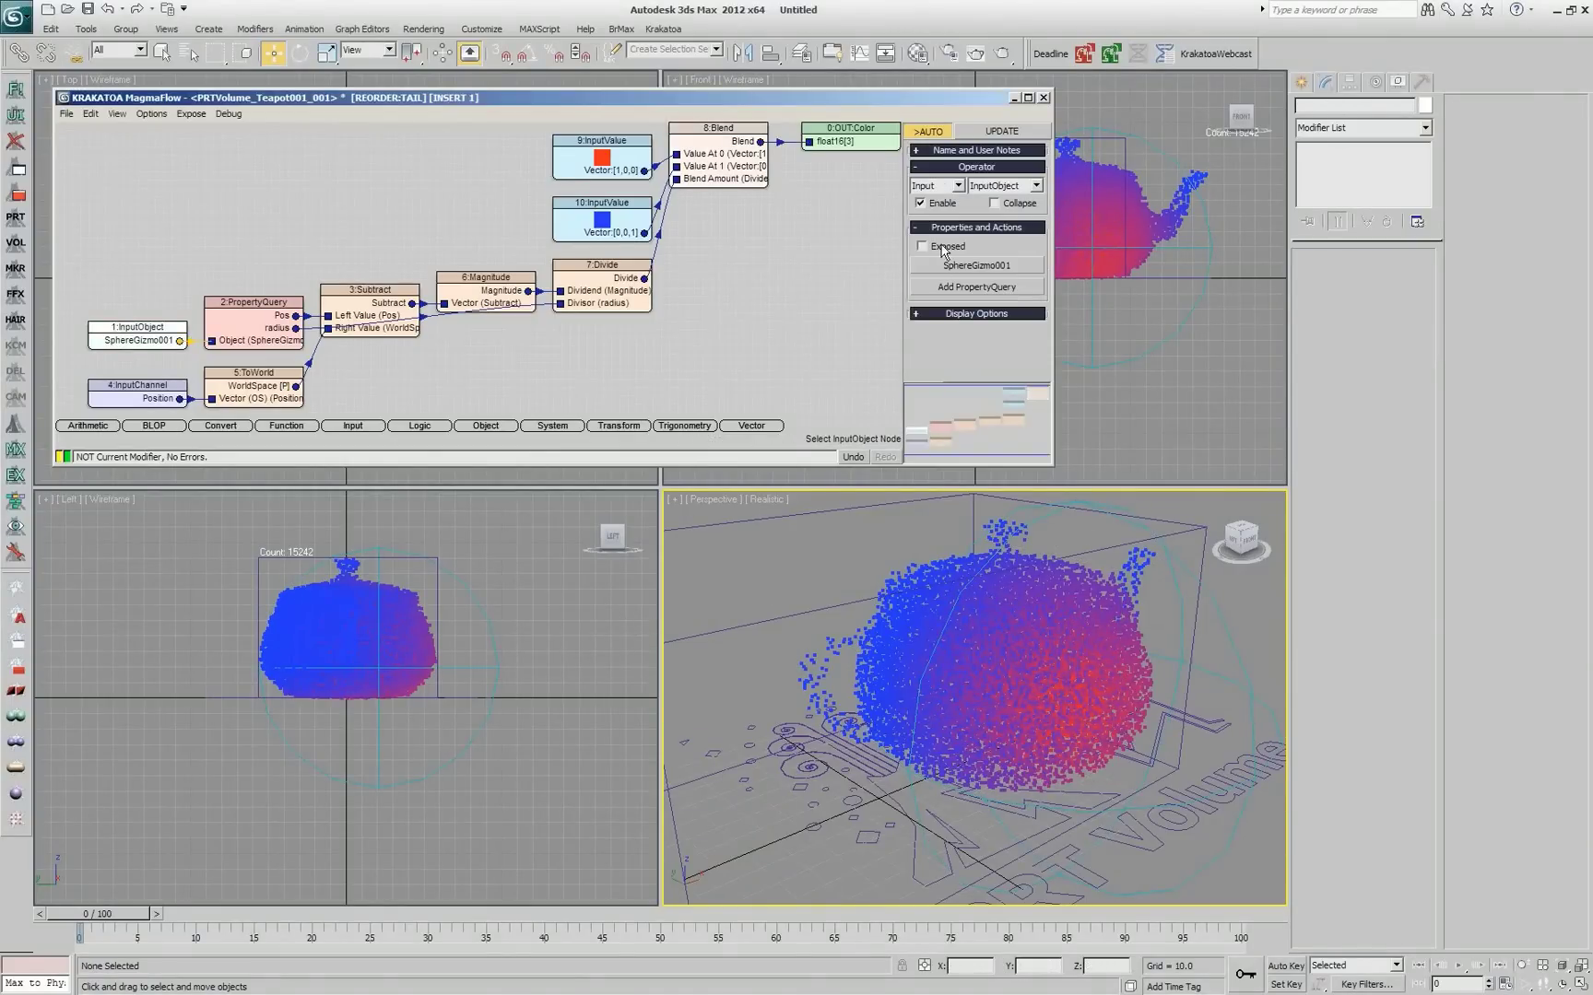
pyautogui.click(943, 247)
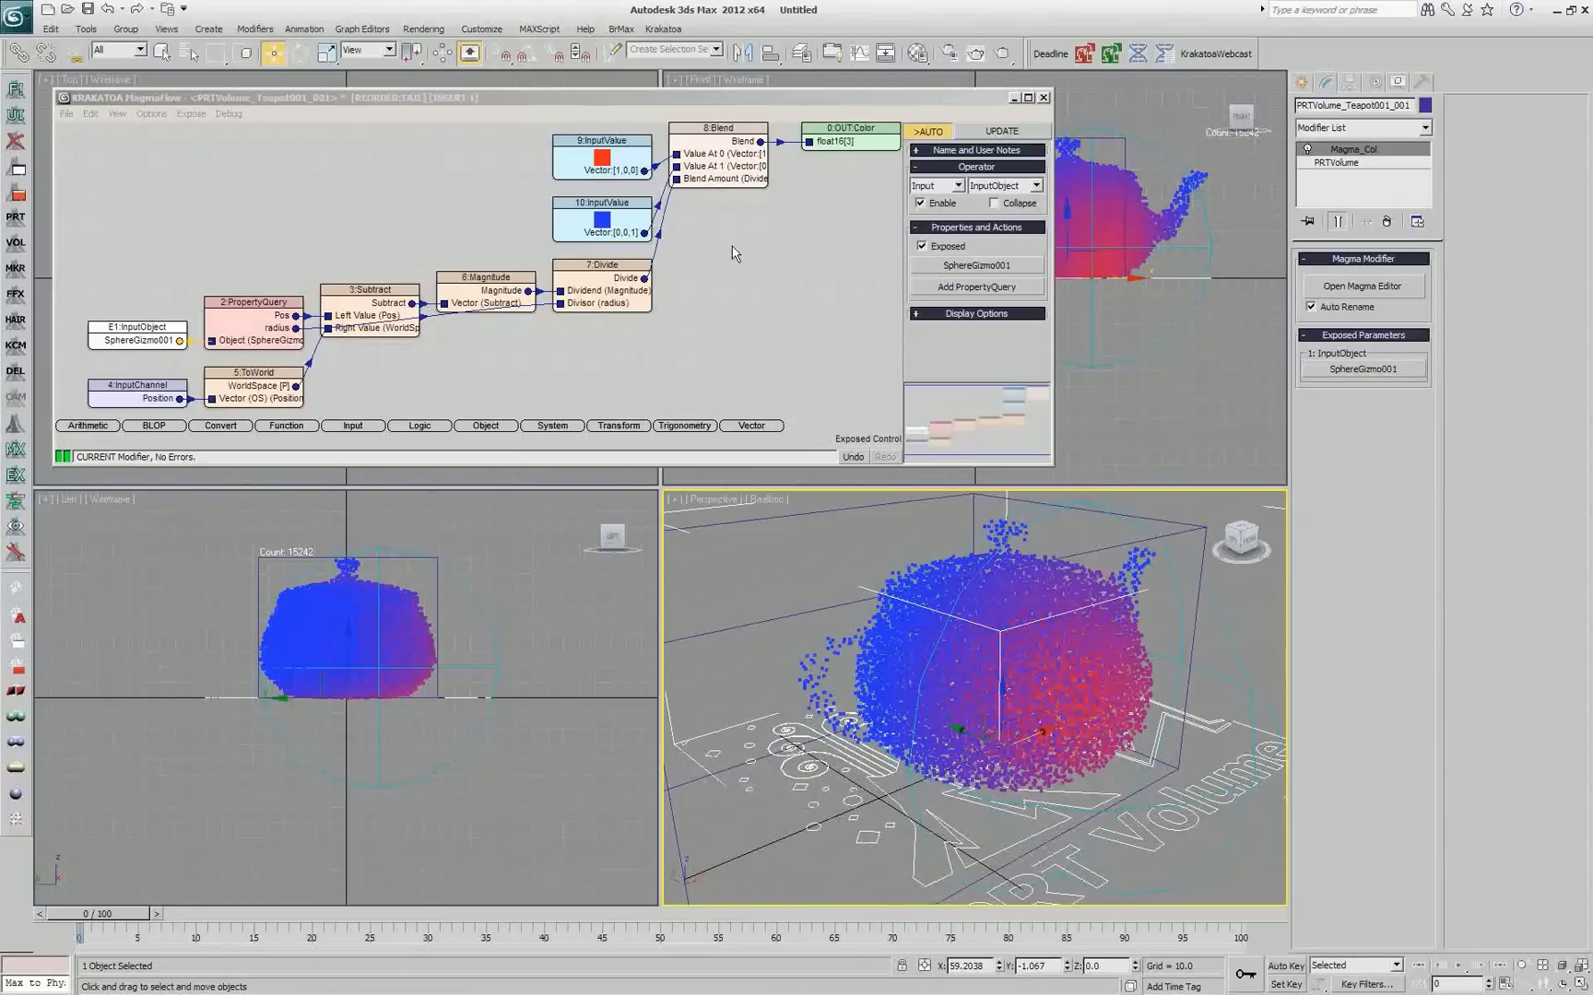
pyautogui.click(742, 255)
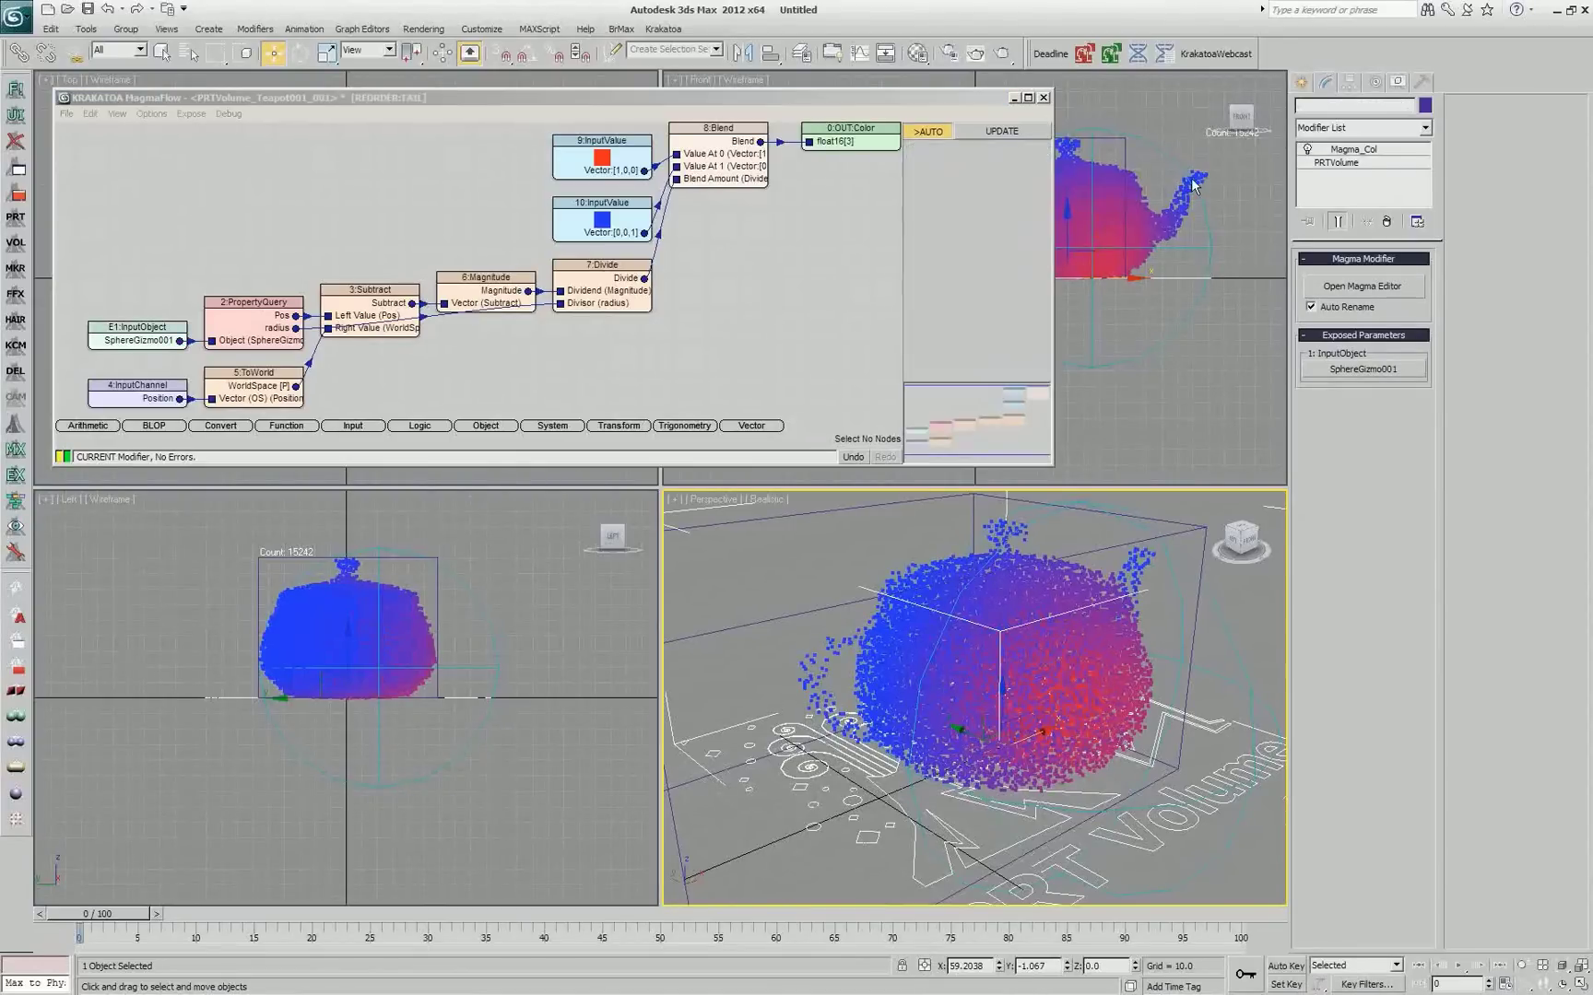
# Step: Close the MagmaFlow editor and remove the Magma_Col modifier from the PRT Volume
pyautogui.click(1044, 97)
pyautogui.click(1386, 221)
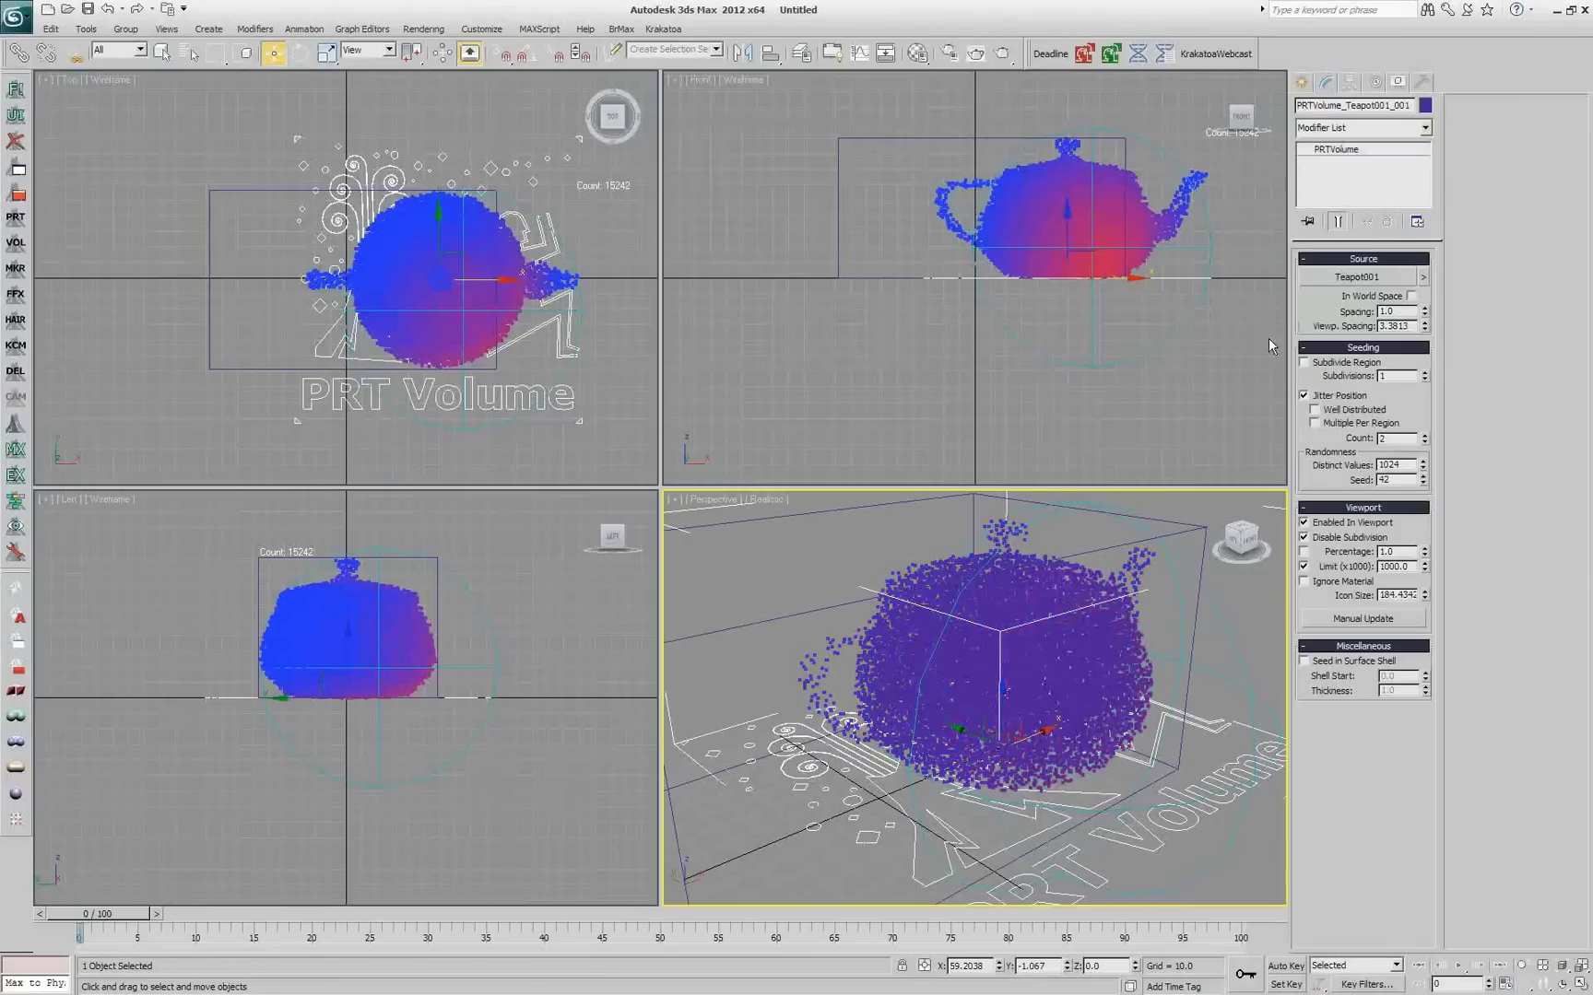
# Step: Create a GeoSphere with a radius of about 36.2 beside the teapot's handle
pyautogui.click(1302, 82)
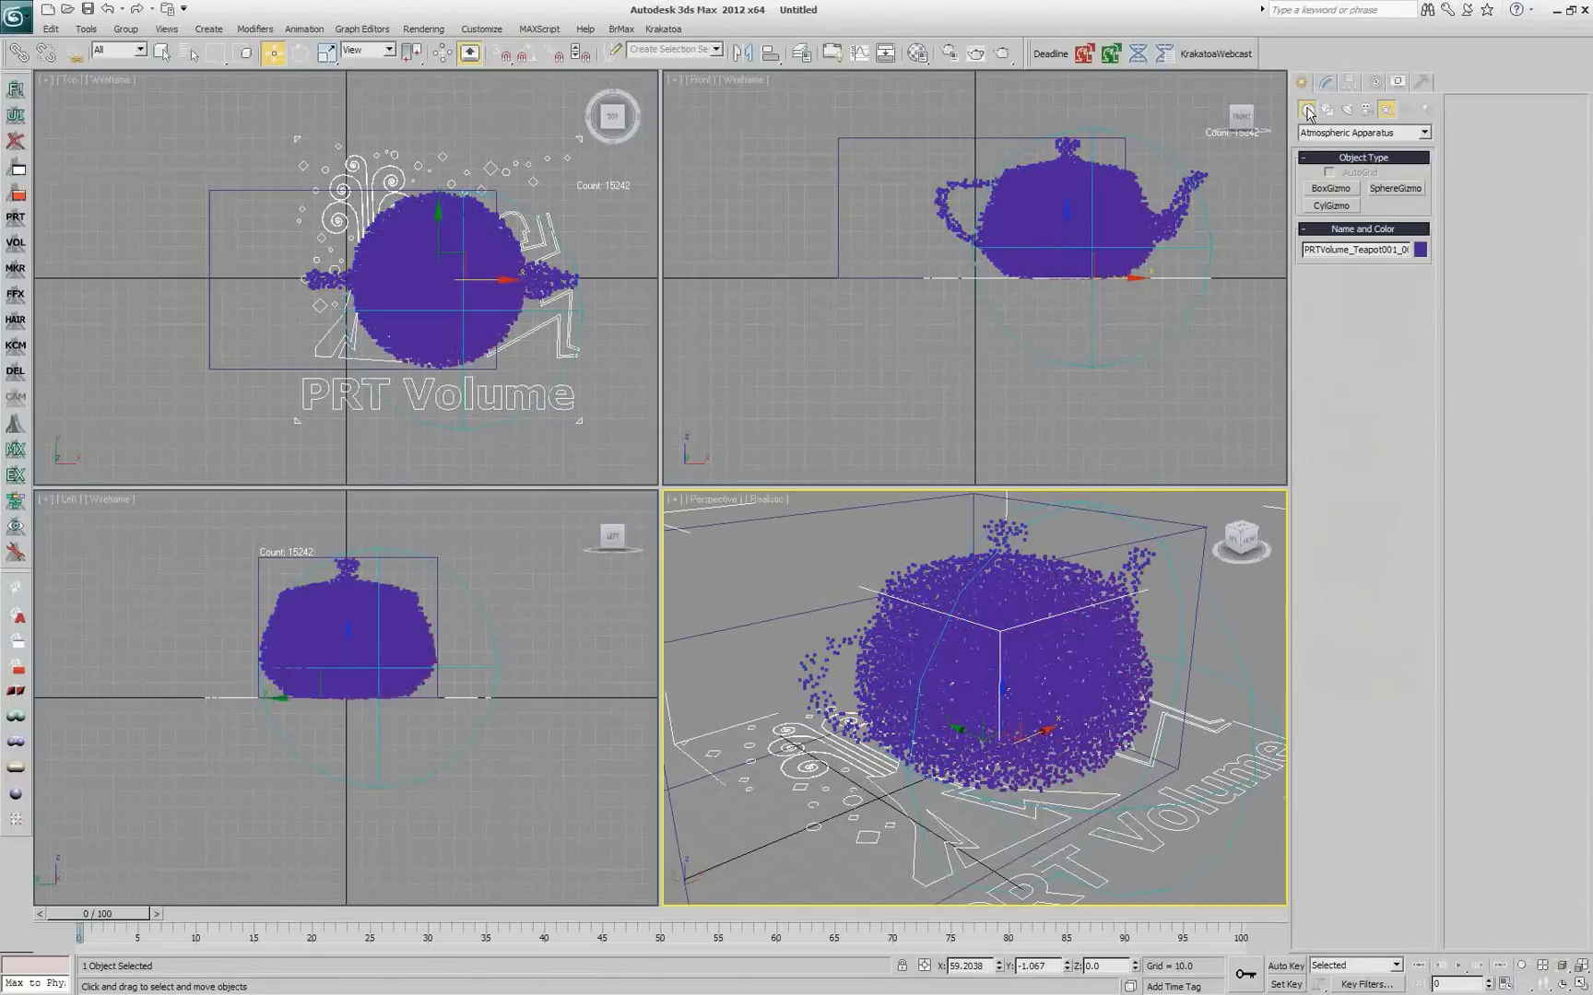
pyautogui.click(1307, 108)
pyautogui.click(1395, 206)
pyautogui.moveTo(749, 643); pyautogui.dragTo(815, 645)
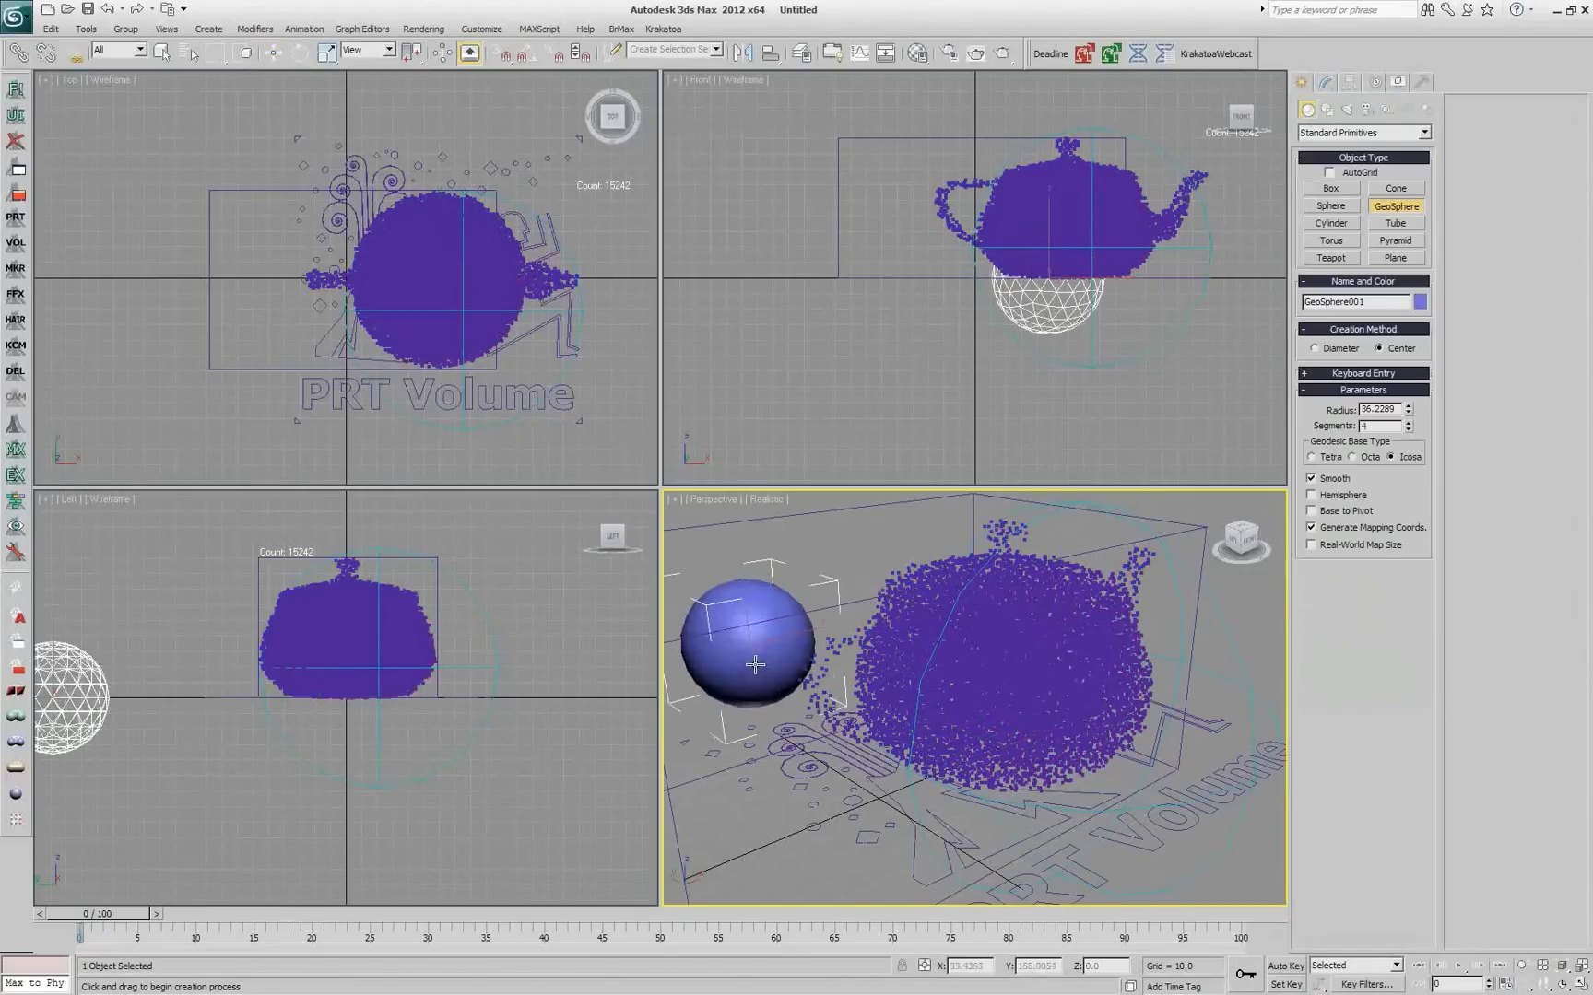
pyautogui.press('w')
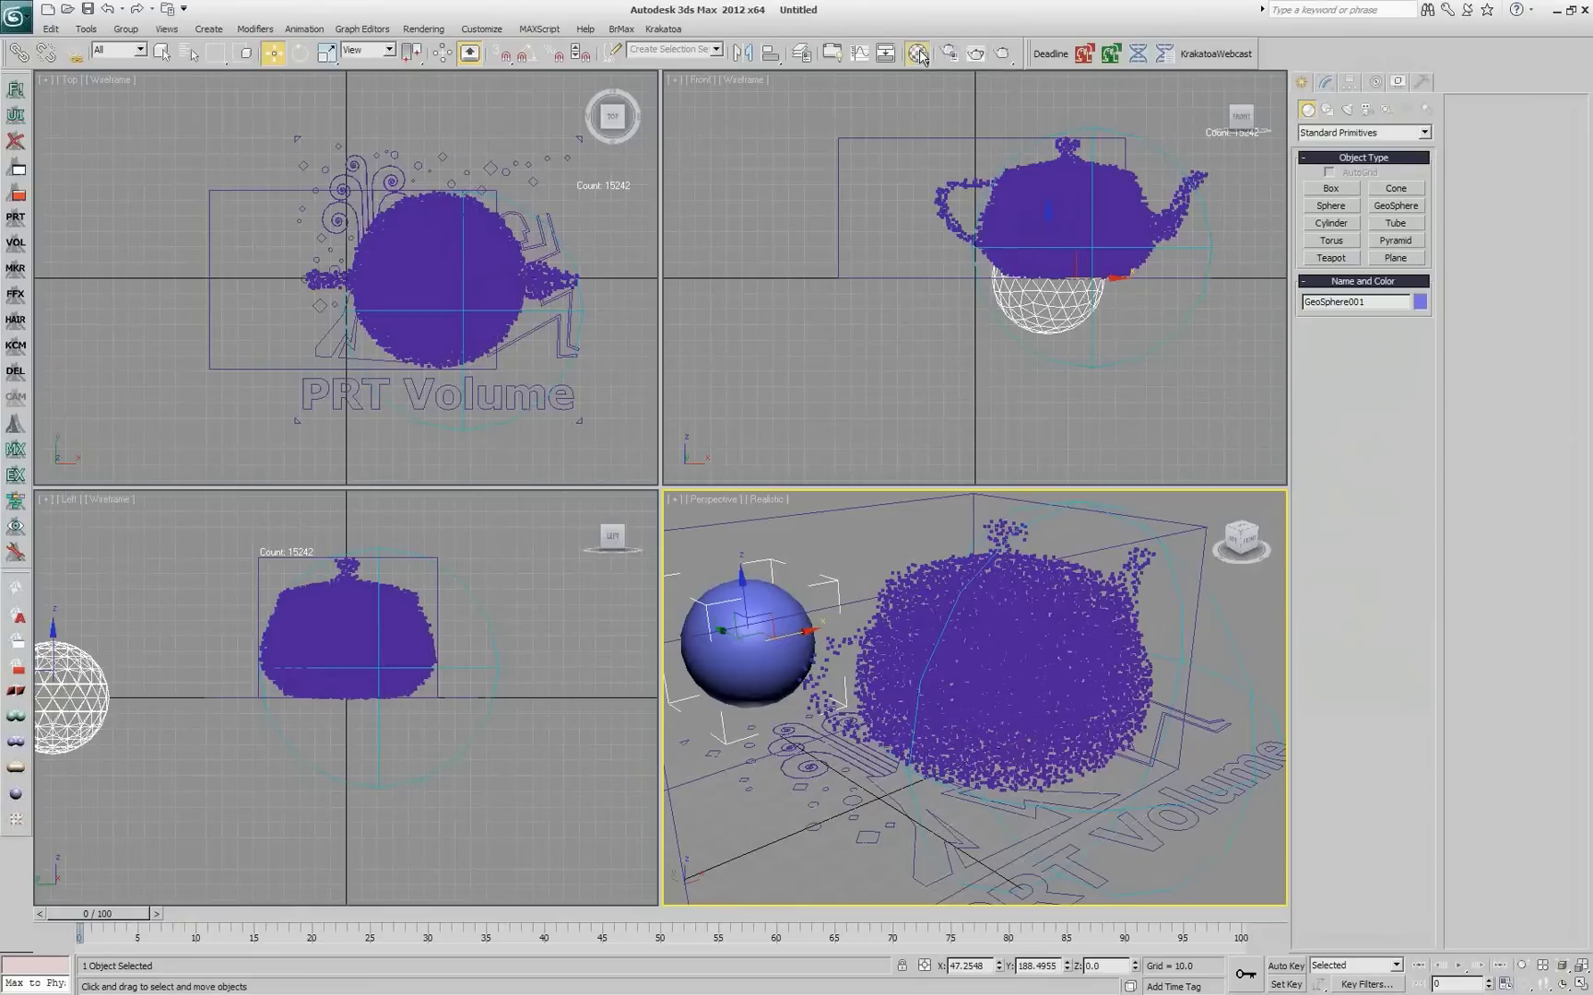
# Step: Assign the 01 - Default material to the GeoSphere with a light blue diffuse color of 150, 216, 255
pyautogui.press('m')
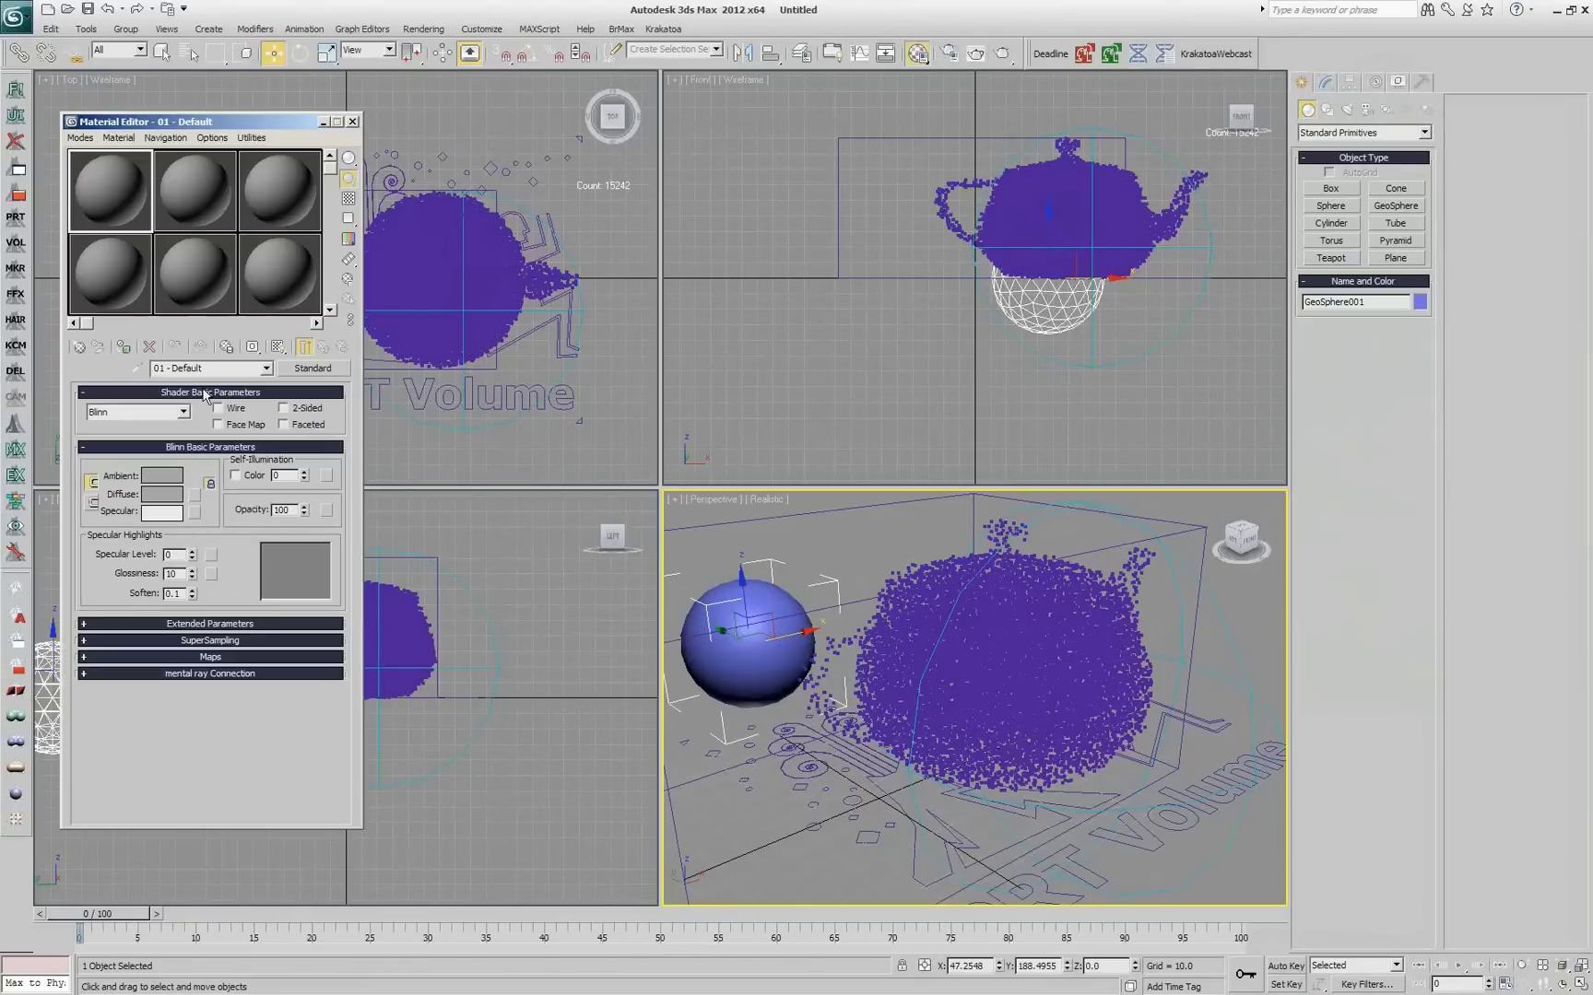
pyautogui.click(124, 347)
pyautogui.click(173, 498)
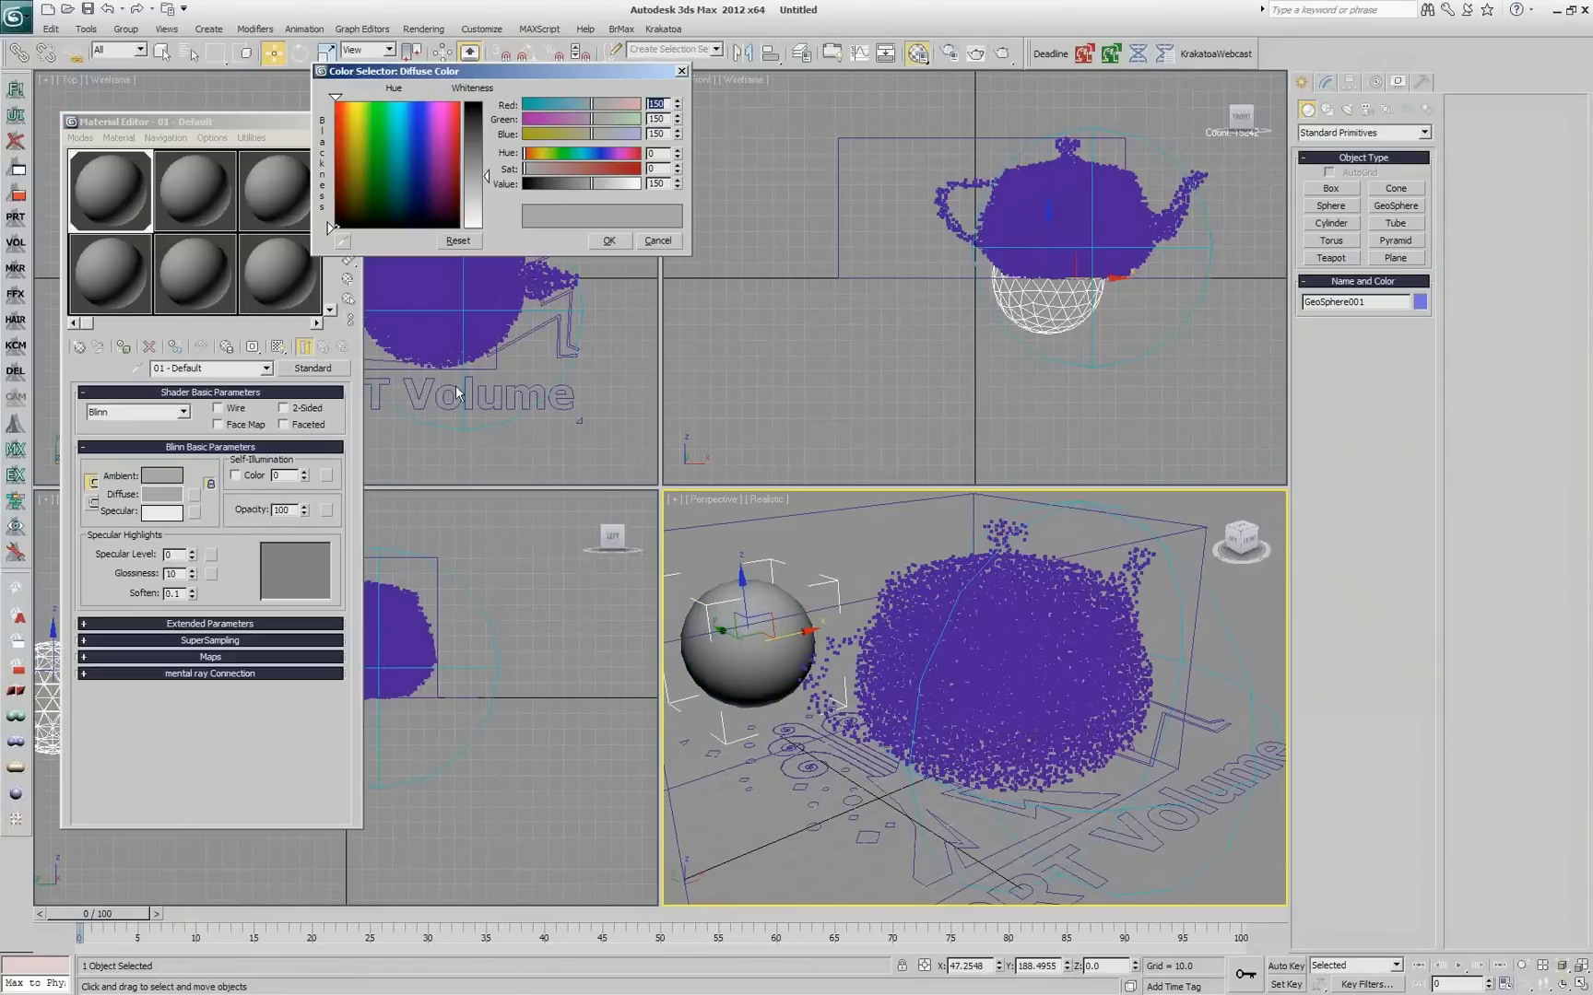
pyautogui.moveTo(616, 134); pyautogui.dragTo(640, 132)
pyautogui.click(622, 119)
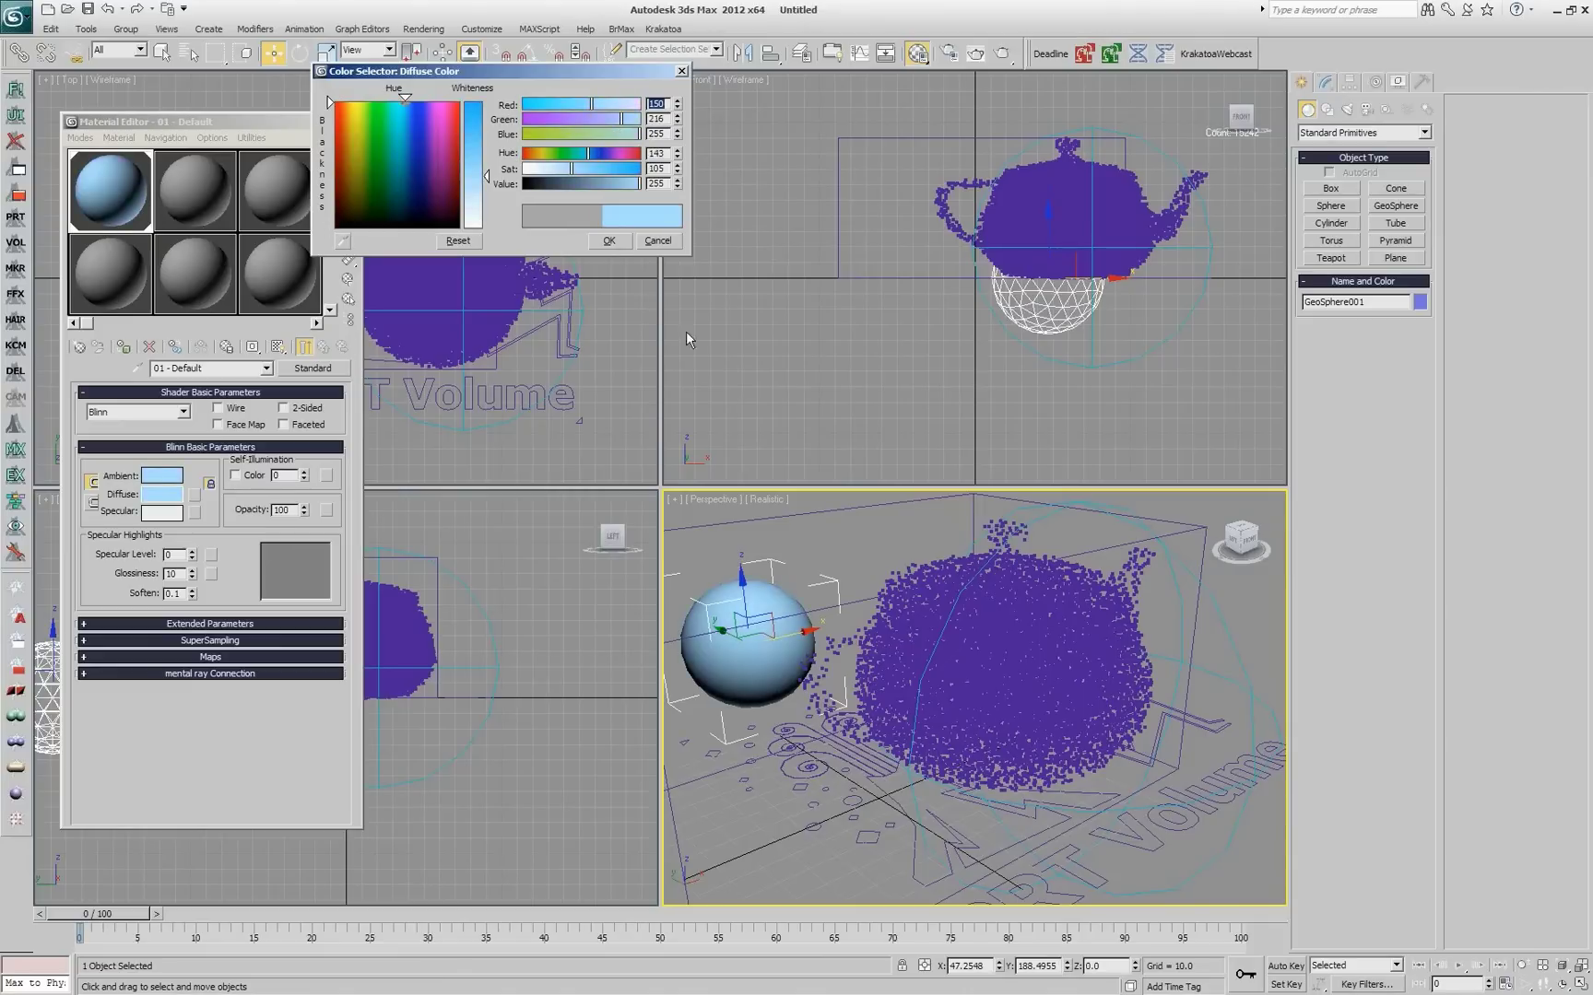
pyautogui.click(610, 240)
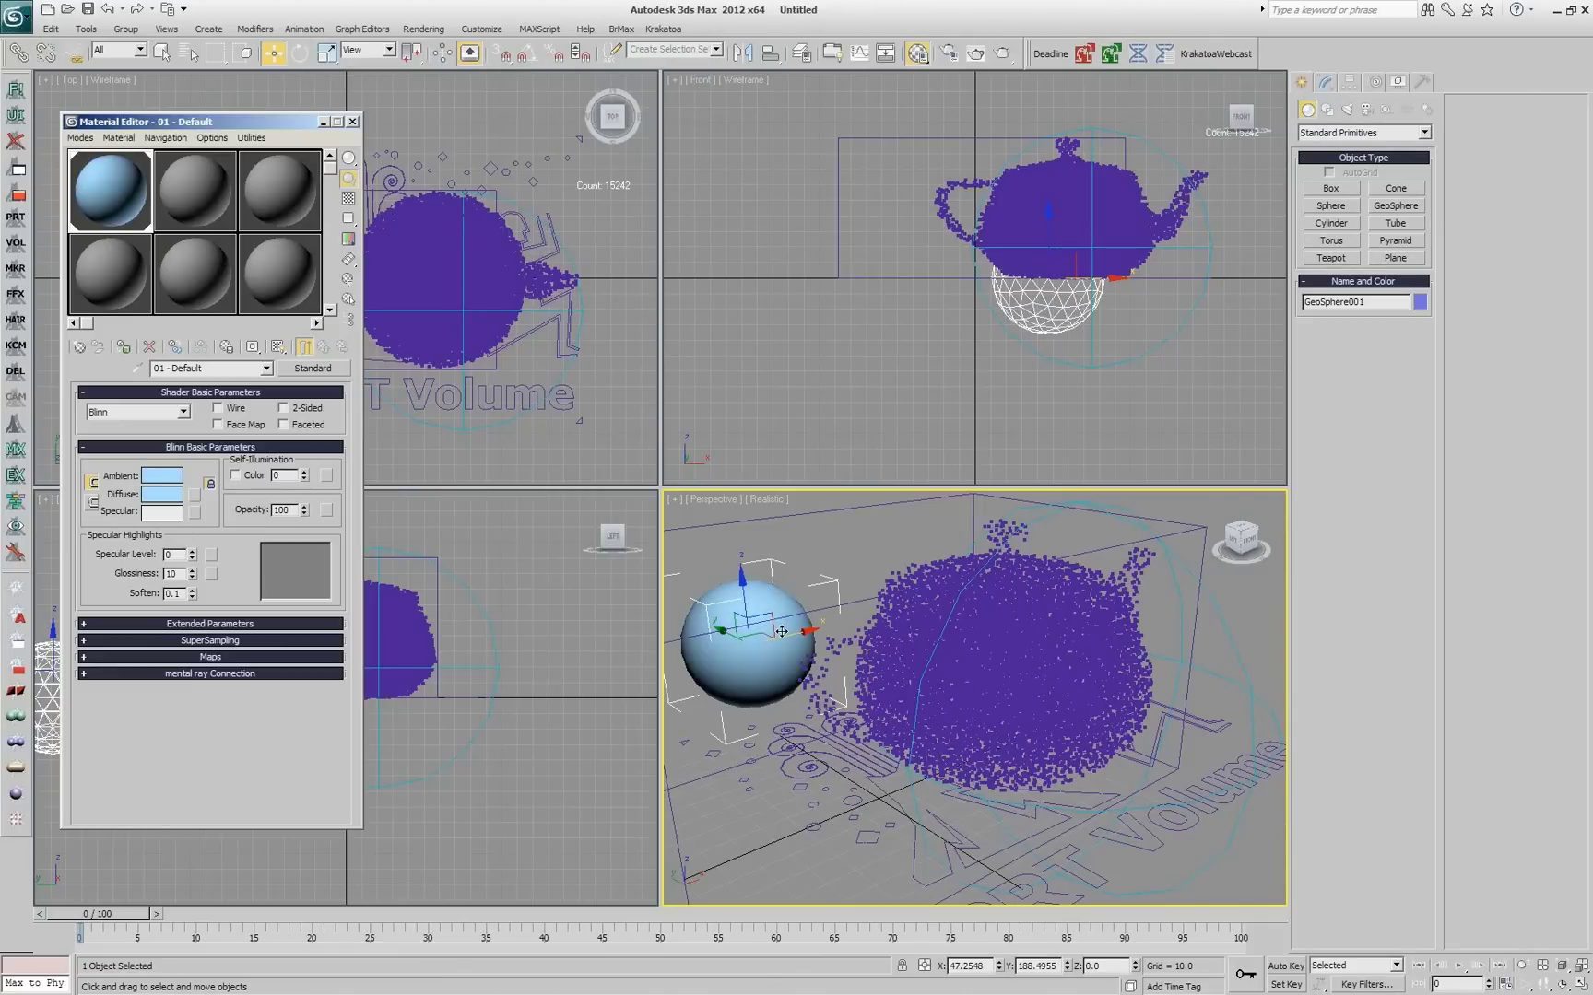
# Step: Animate the material's diffuse color to magenta at frame 100 with Auto Key, and return to frame 0
pyautogui.click(1259, 914)
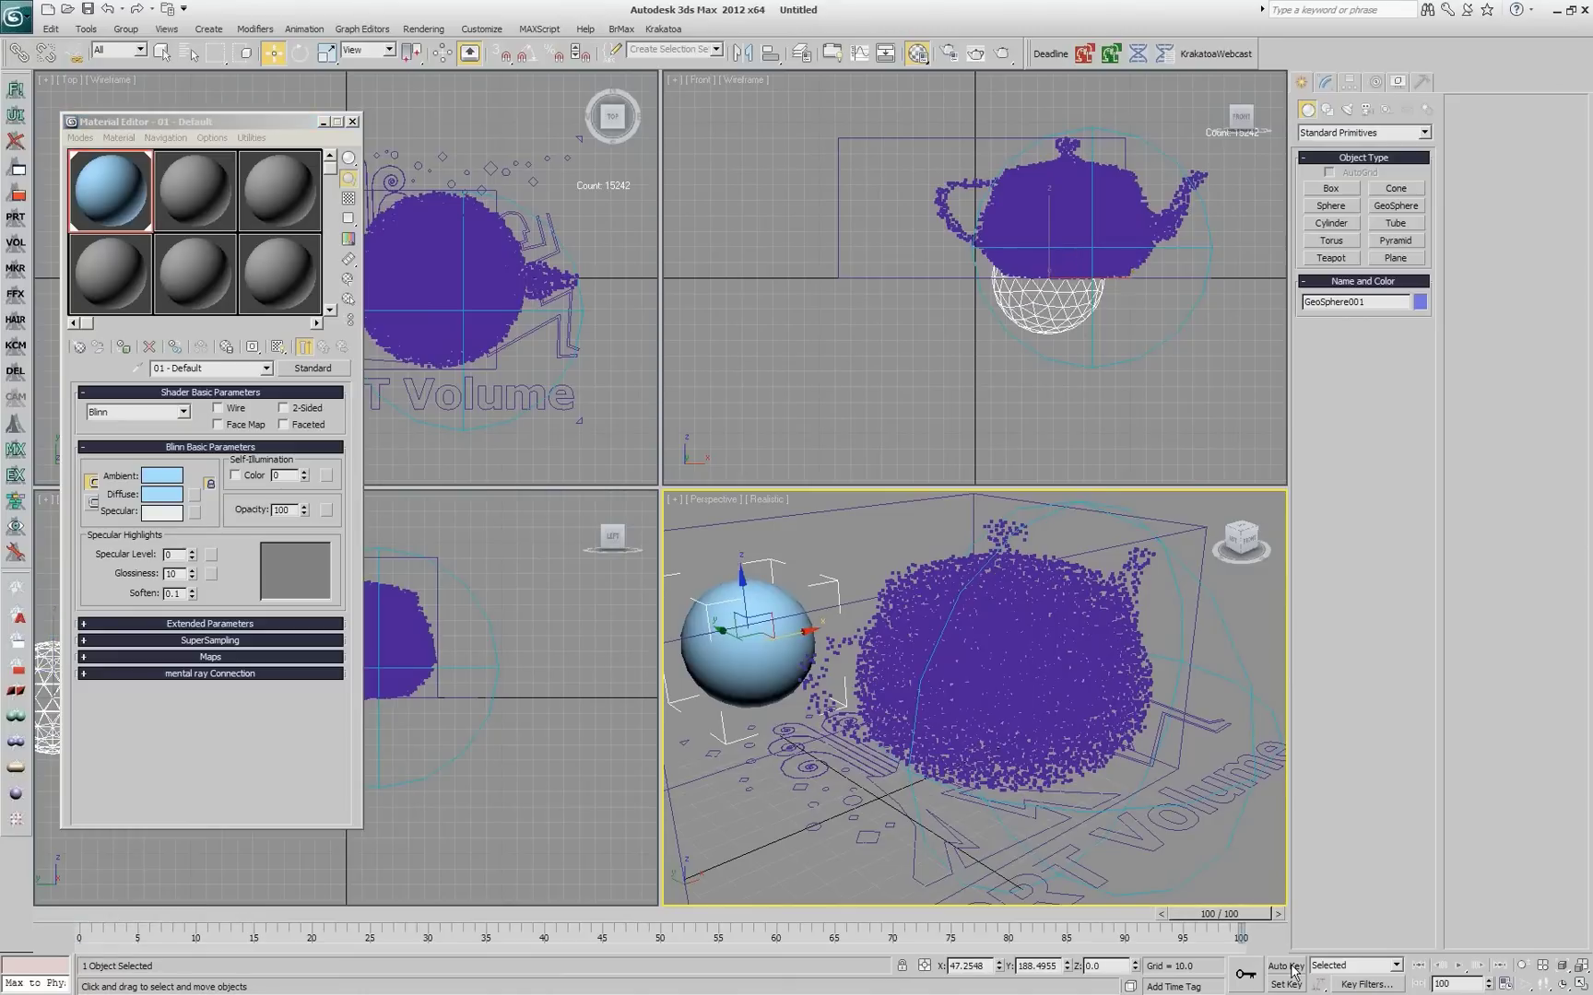
pyautogui.click(1286, 966)
pyautogui.click(171, 495)
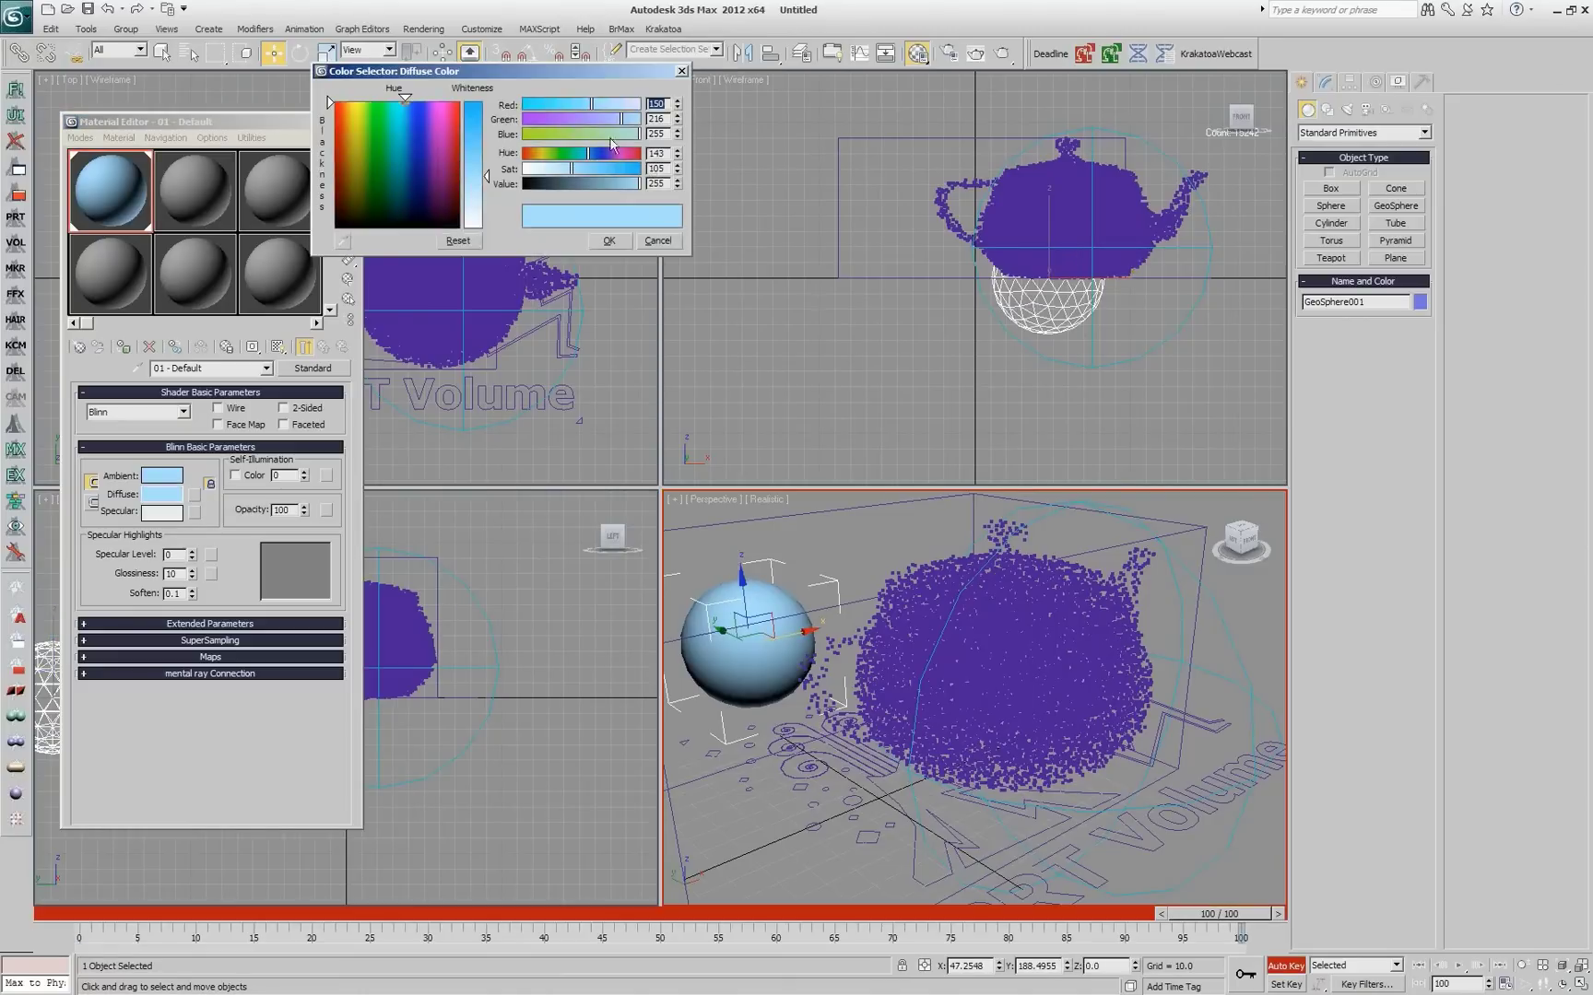
pyautogui.moveTo(603, 119); pyautogui.dragTo(640, 104)
pyautogui.click(615, 241)
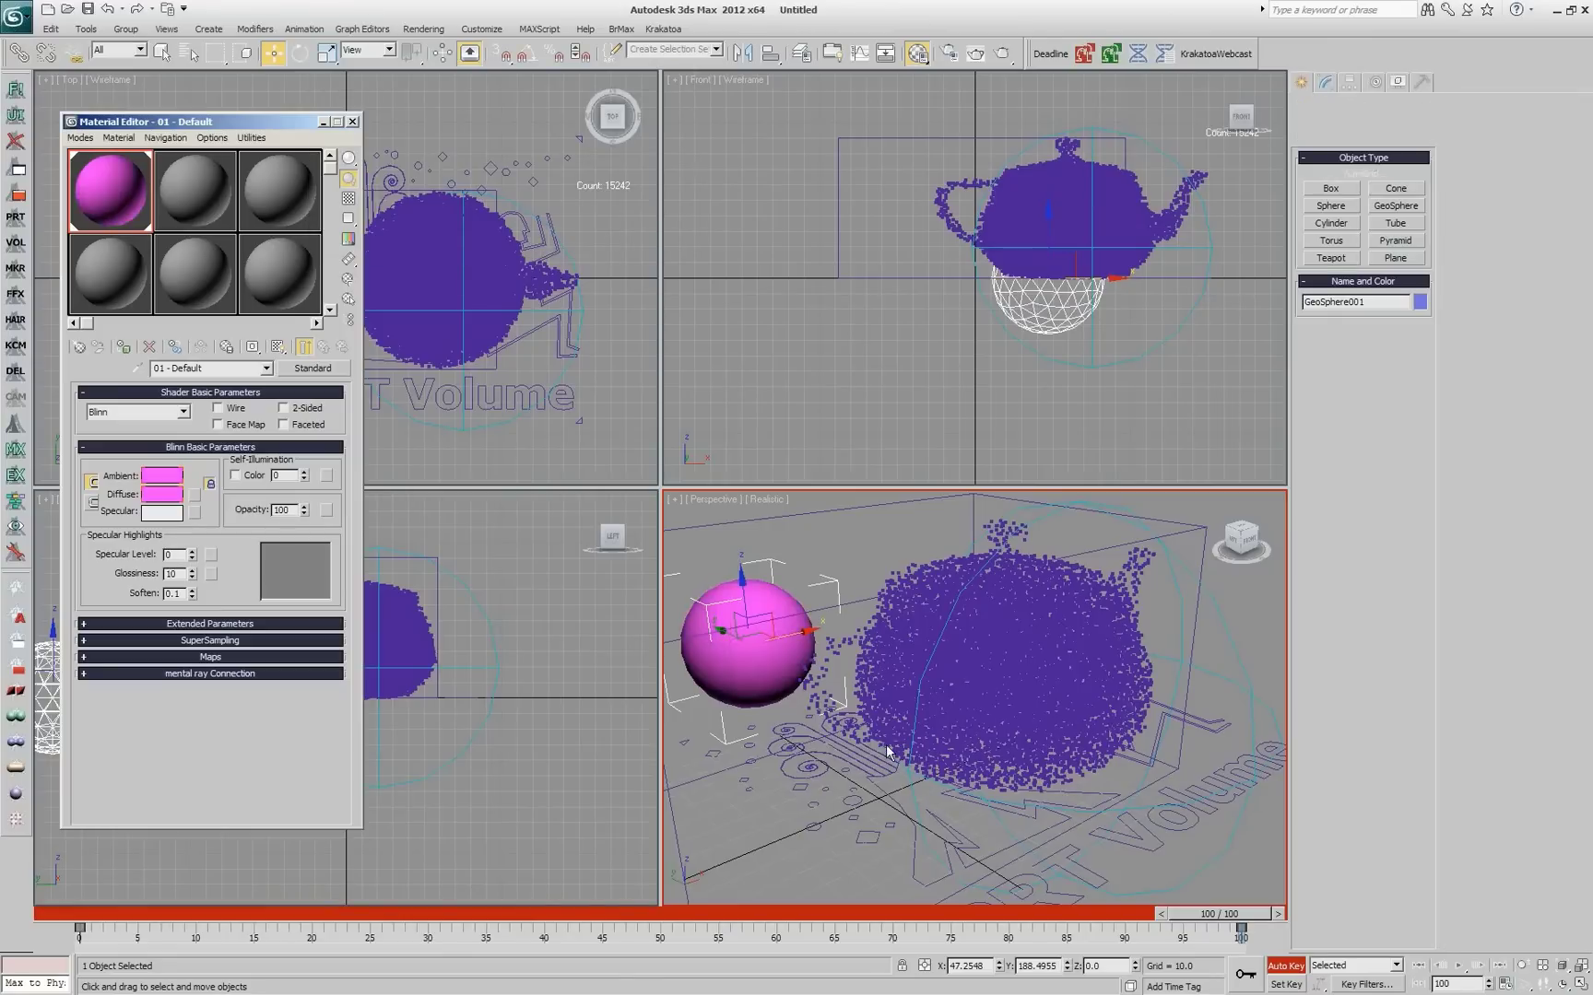
pyautogui.click(1285, 966)
pyautogui.moveTo(1241, 914); pyautogui.dragTo(64, 940)
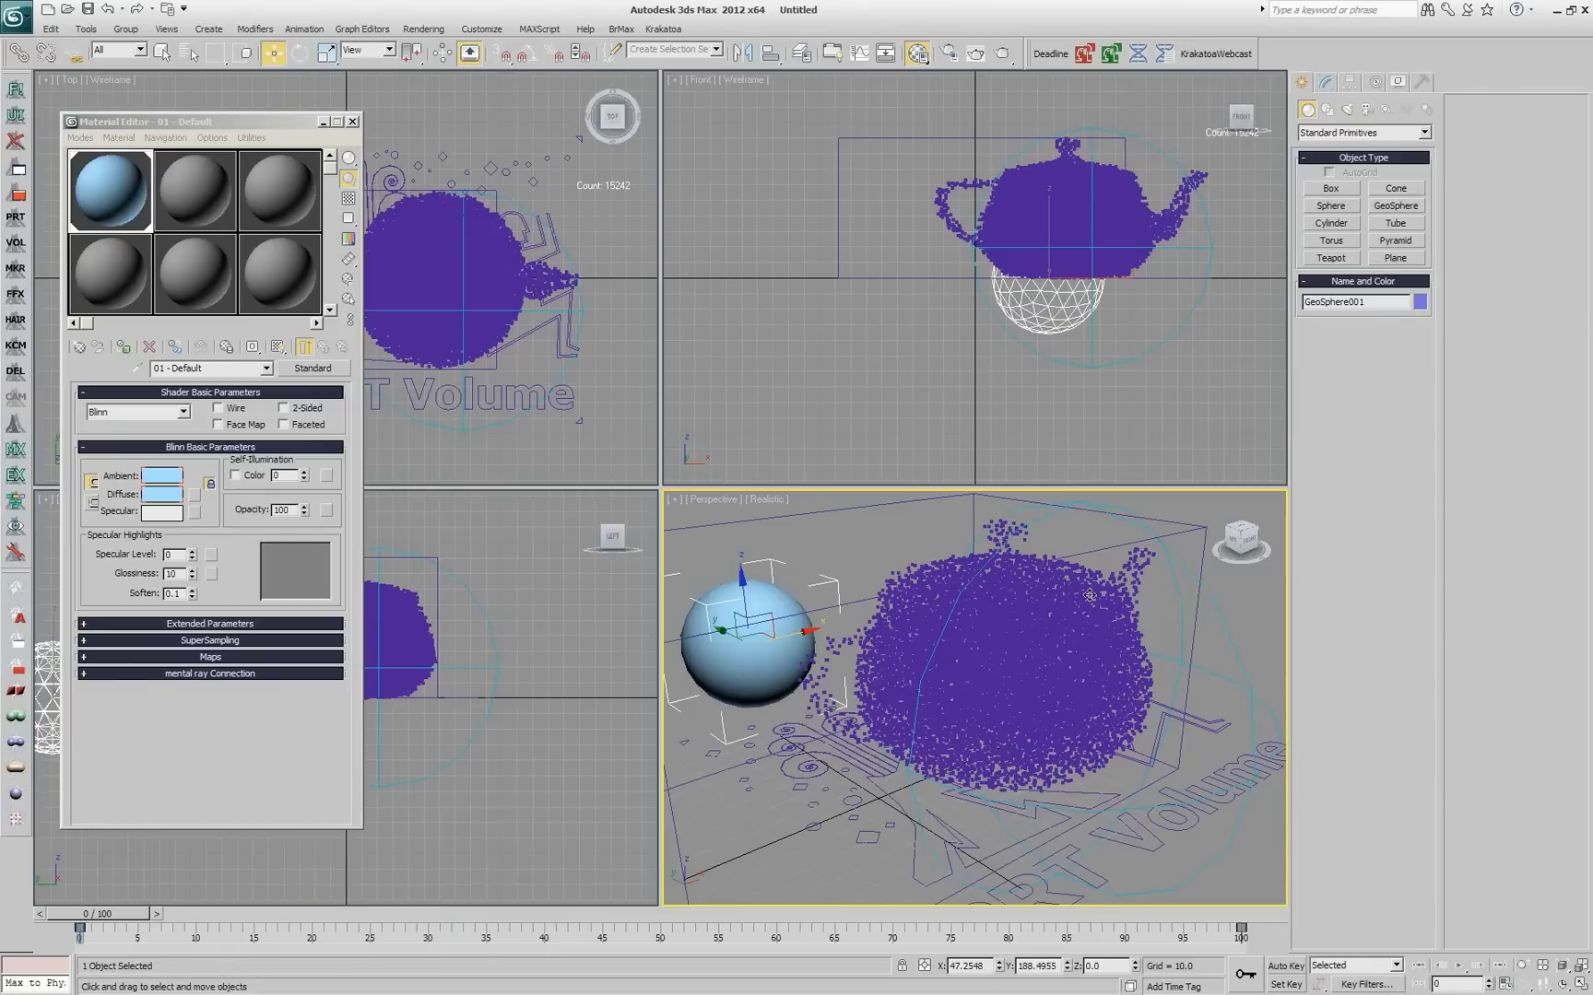
# Step: Add a new Magma modifier to the teapot's PRT Volume and open its flow in the Magma editor
pyautogui.click(1108, 625)
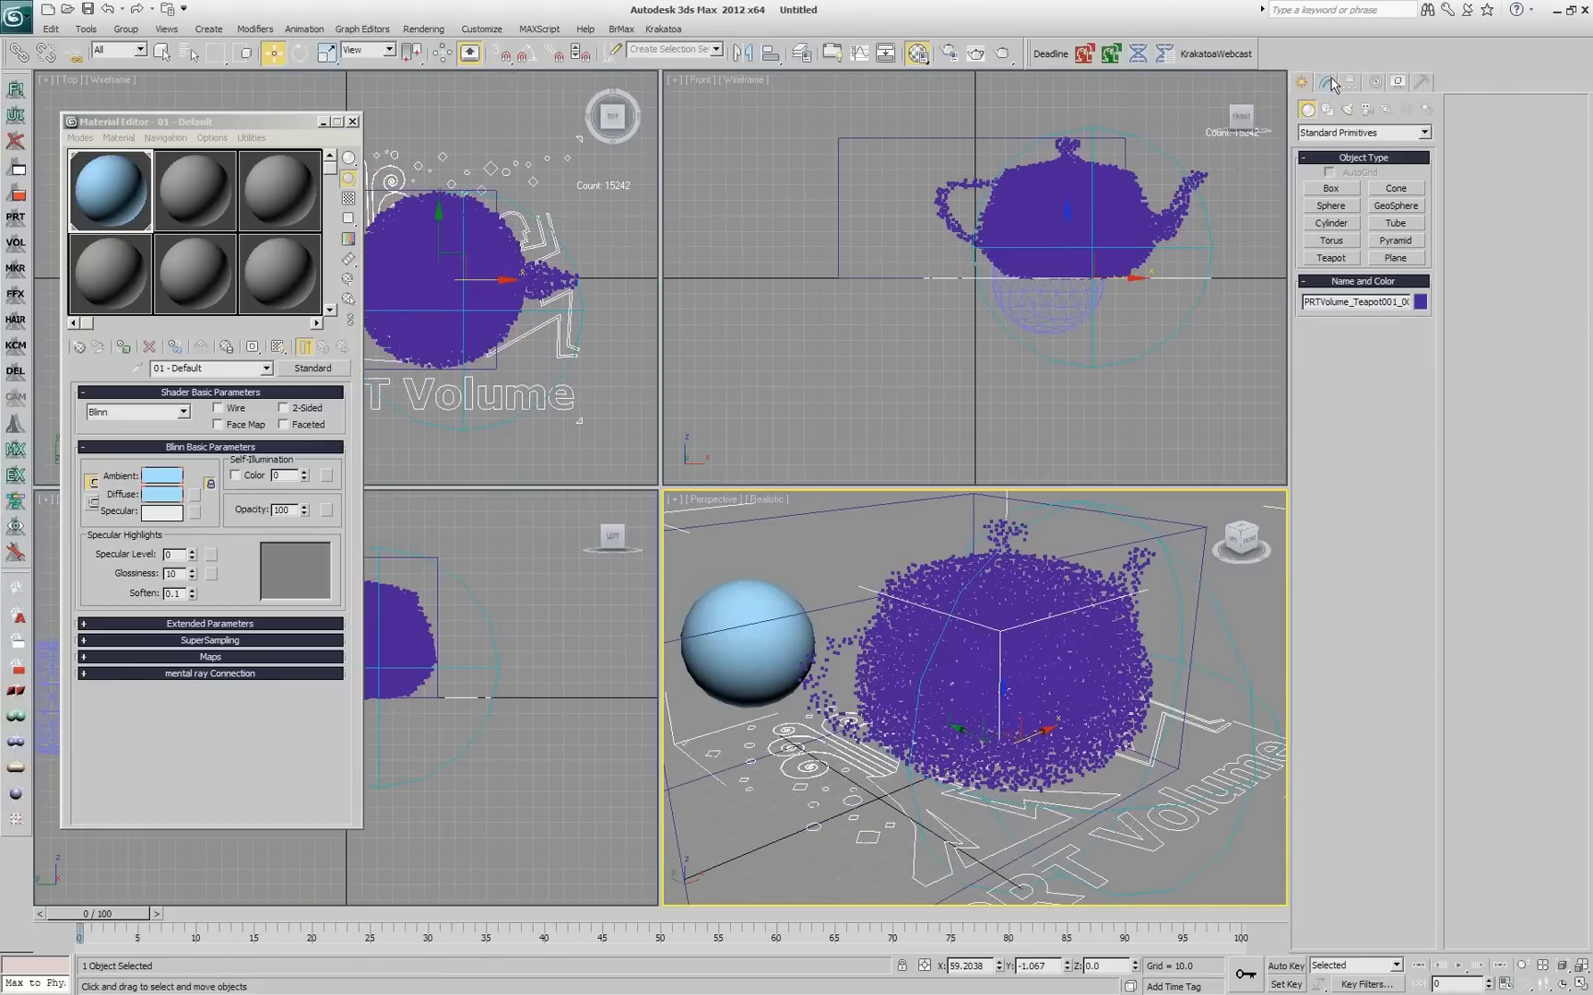
pyautogui.click(1329, 83)
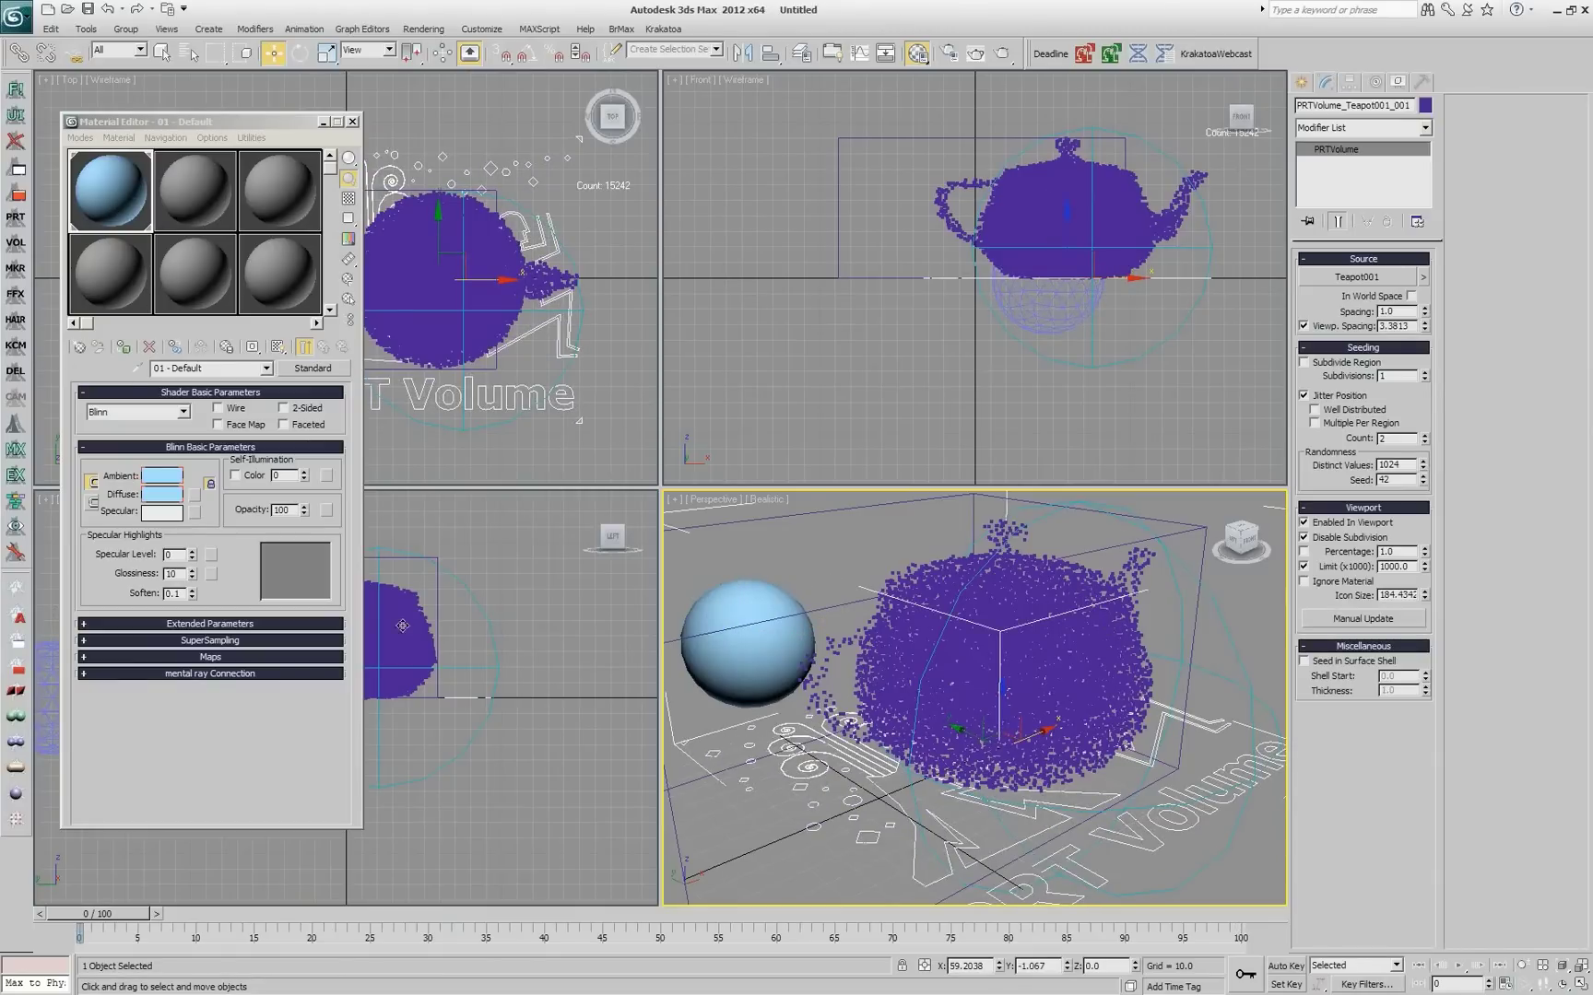
pyautogui.click(25, 348)
pyautogui.click(1371, 289)
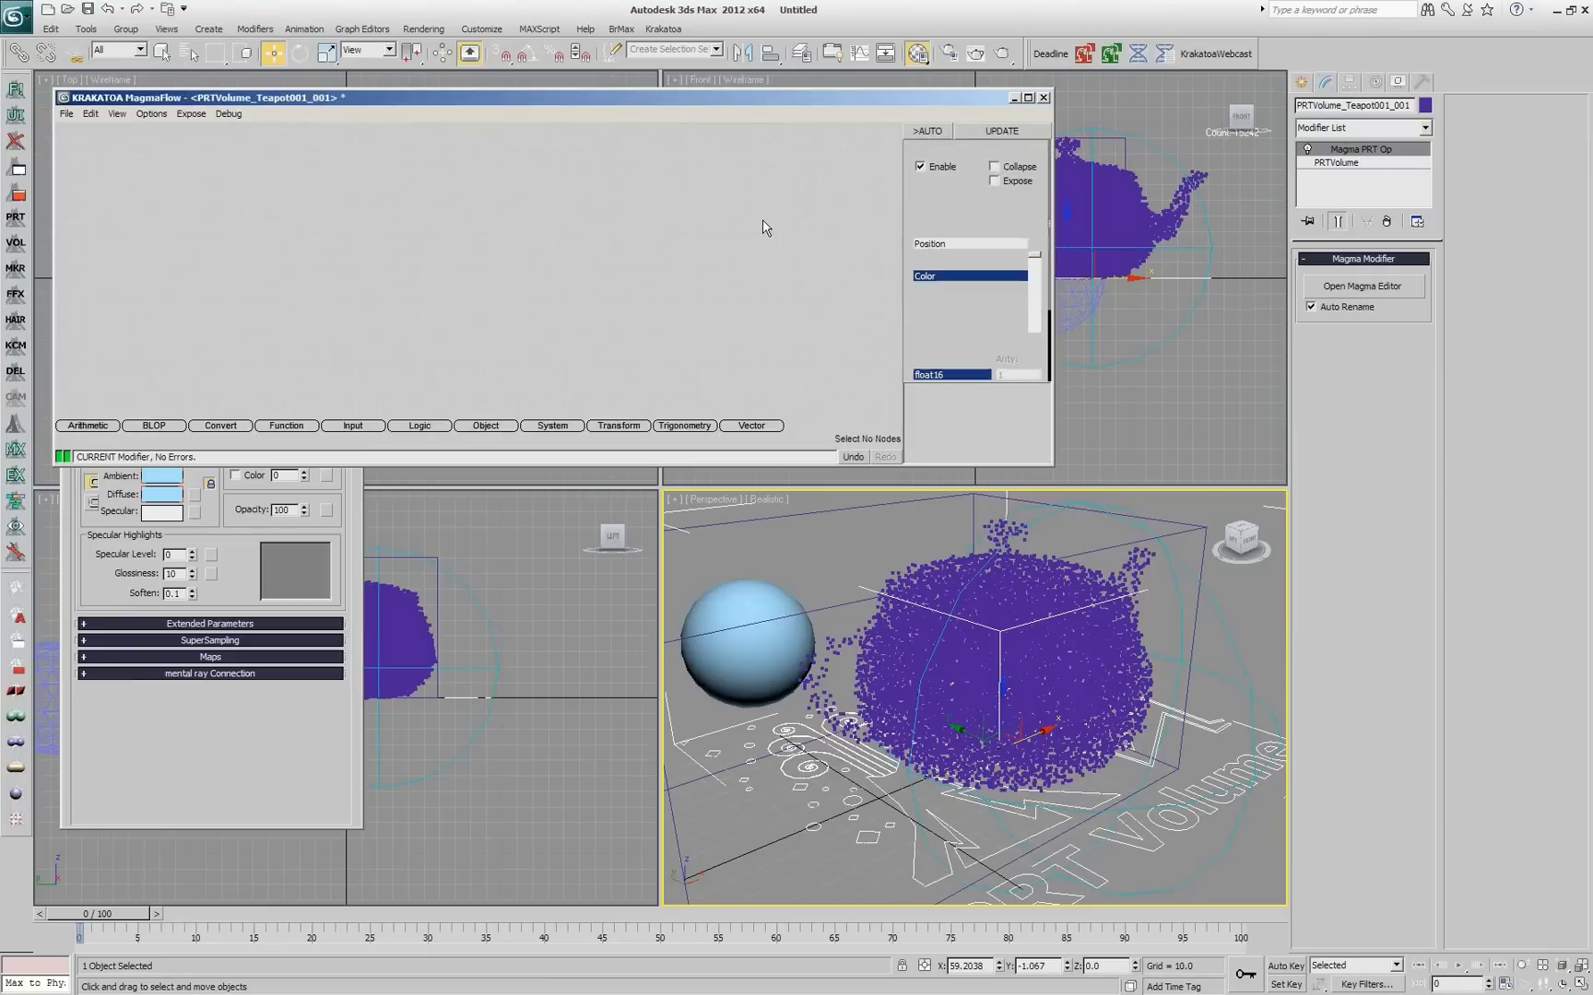
# Step: Add an InputObject node with a PropertyQuery node feeding the Color output
pyautogui.press('o')
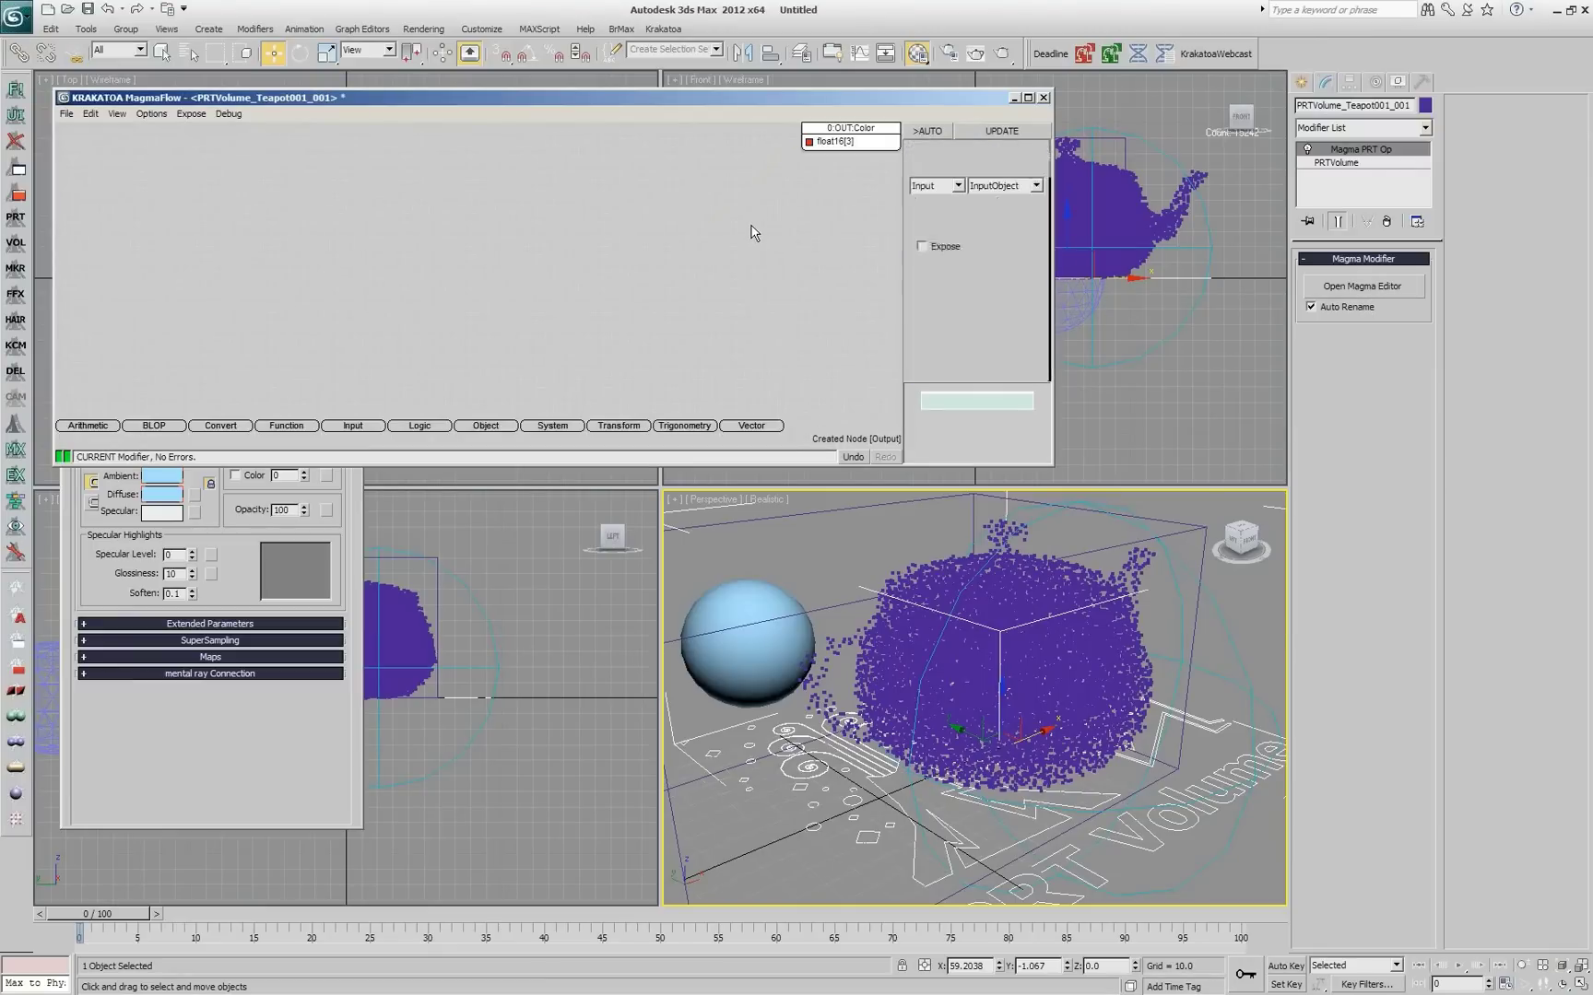
pyautogui.click(1026, 287)
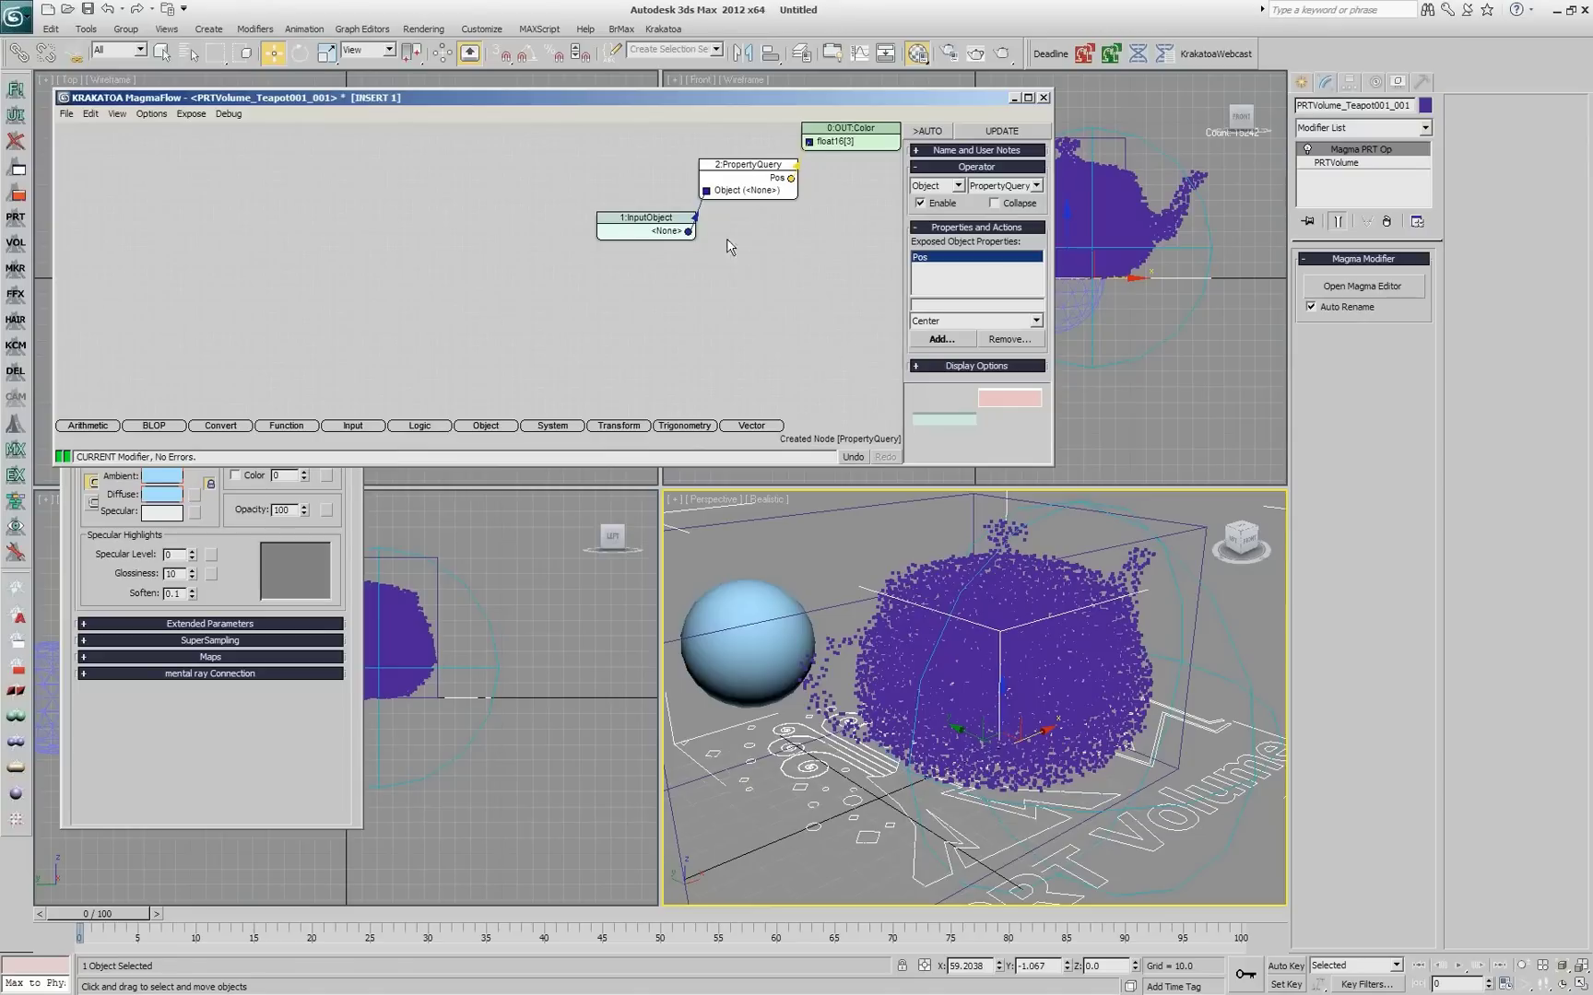
pyautogui.click(1013, 320)
pyautogui.click(1014, 323)
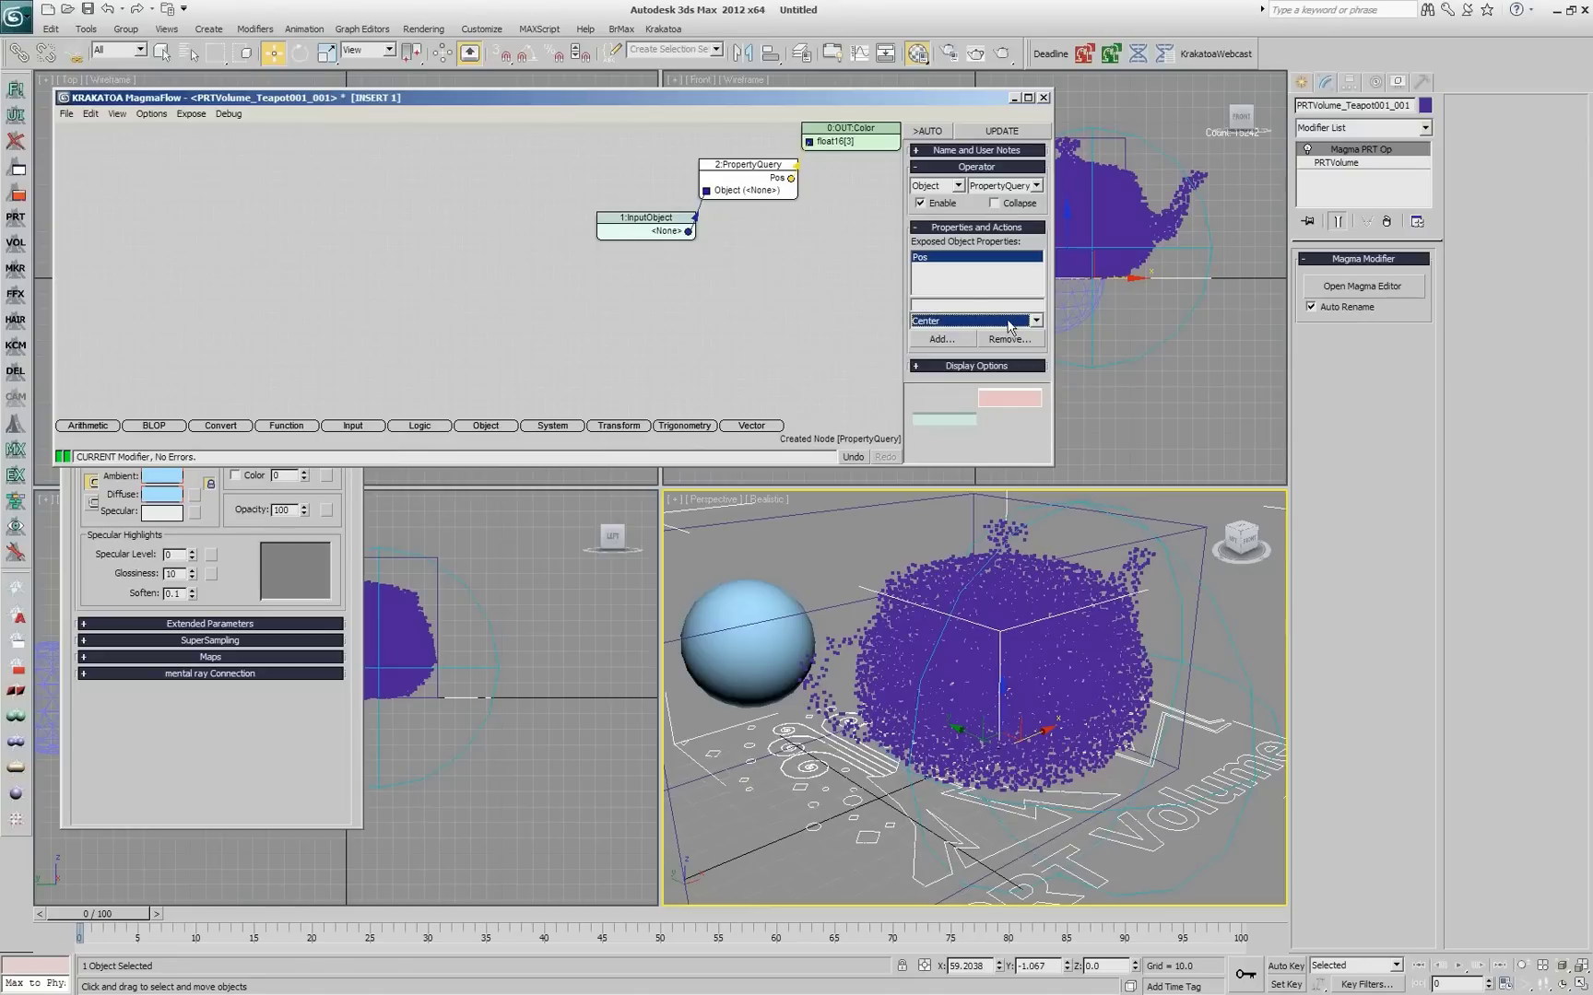
# Step: Pick the GeoSphere in the scene as the InputObject node's object
pyautogui.click(646, 229)
pyautogui.click(975, 267)
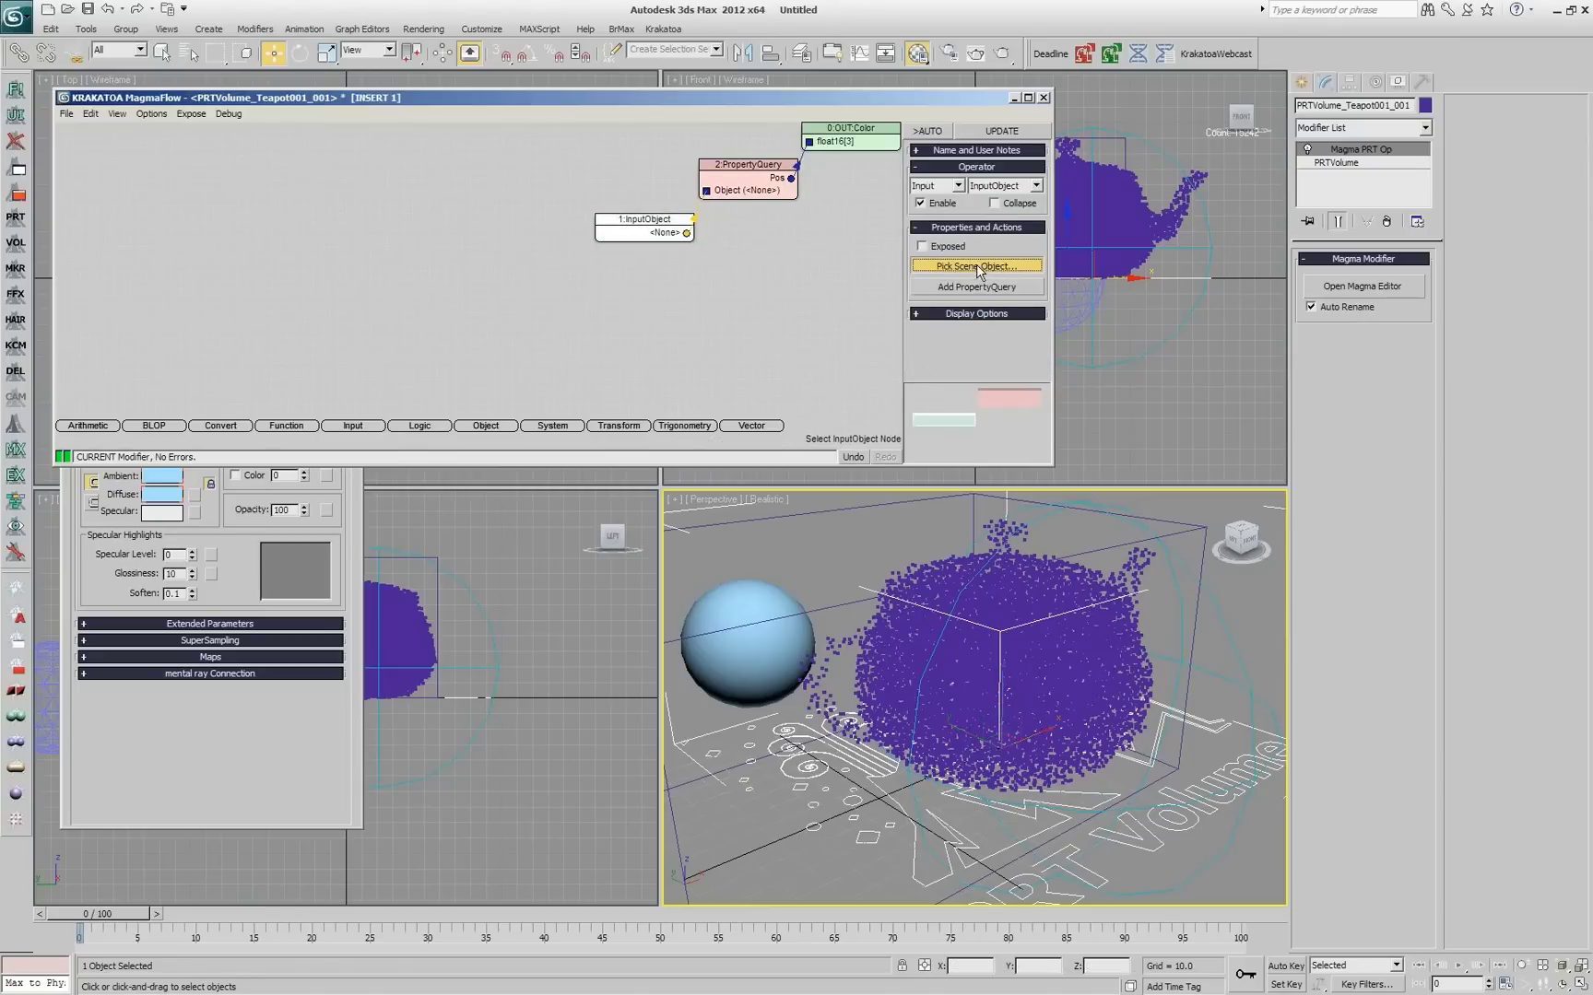
pyautogui.click(769, 645)
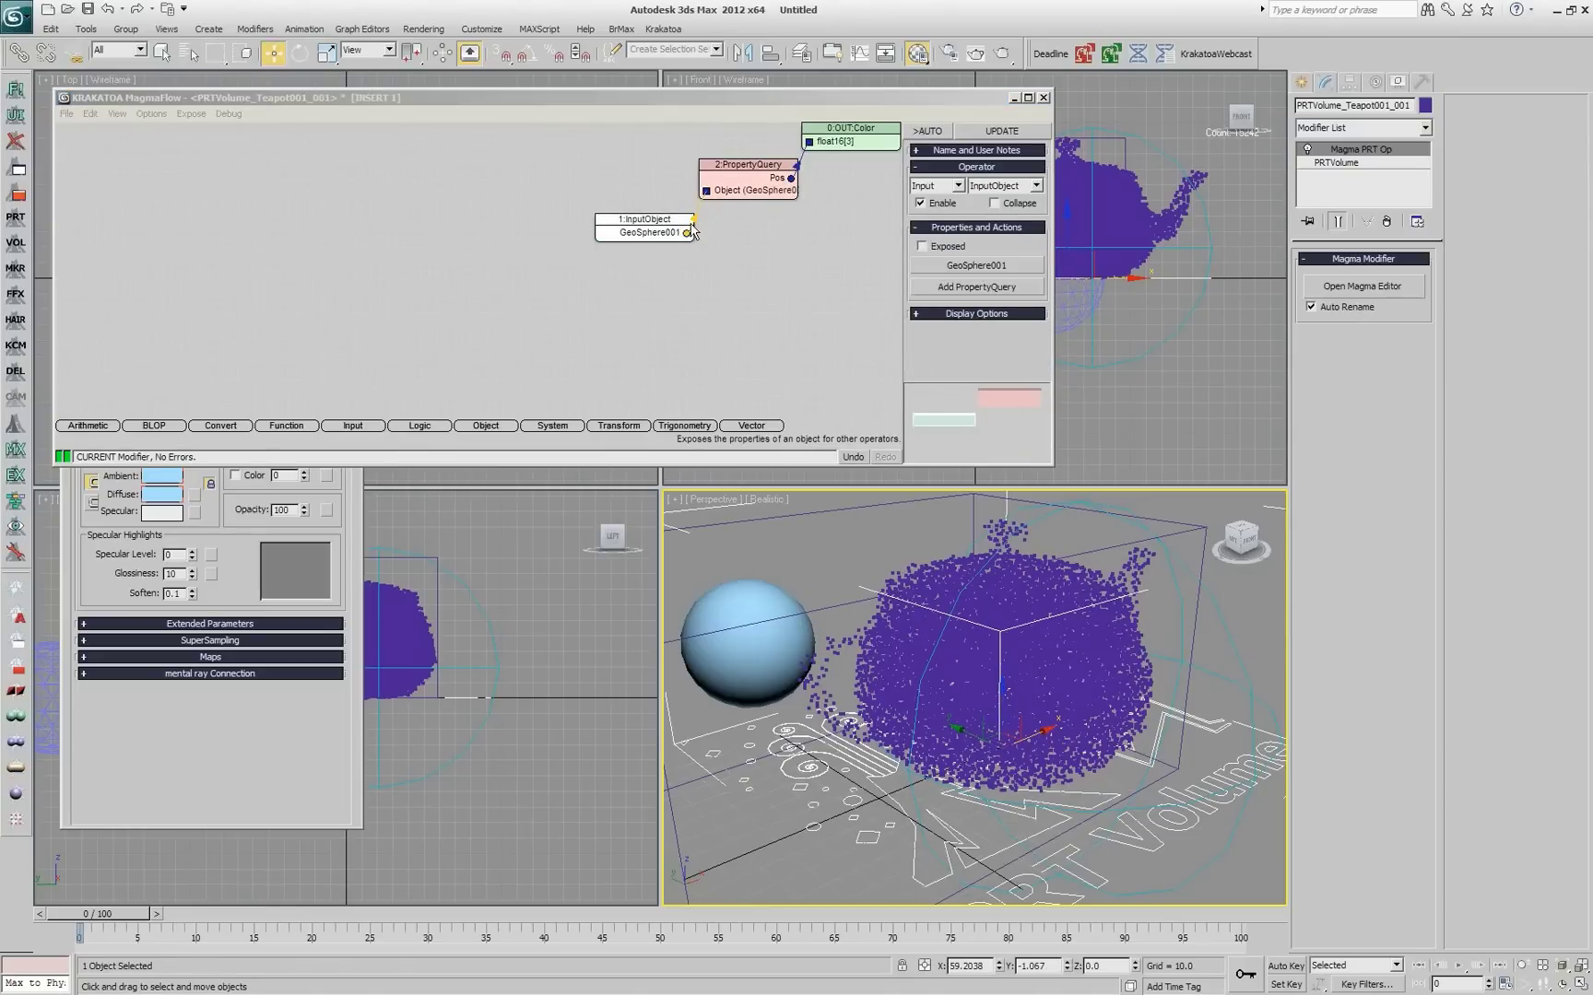
# Step: Expose the material.diffusecolor property on the PropertyQuery node and turn on automatic updating of the flow
pyautogui.click(746, 171)
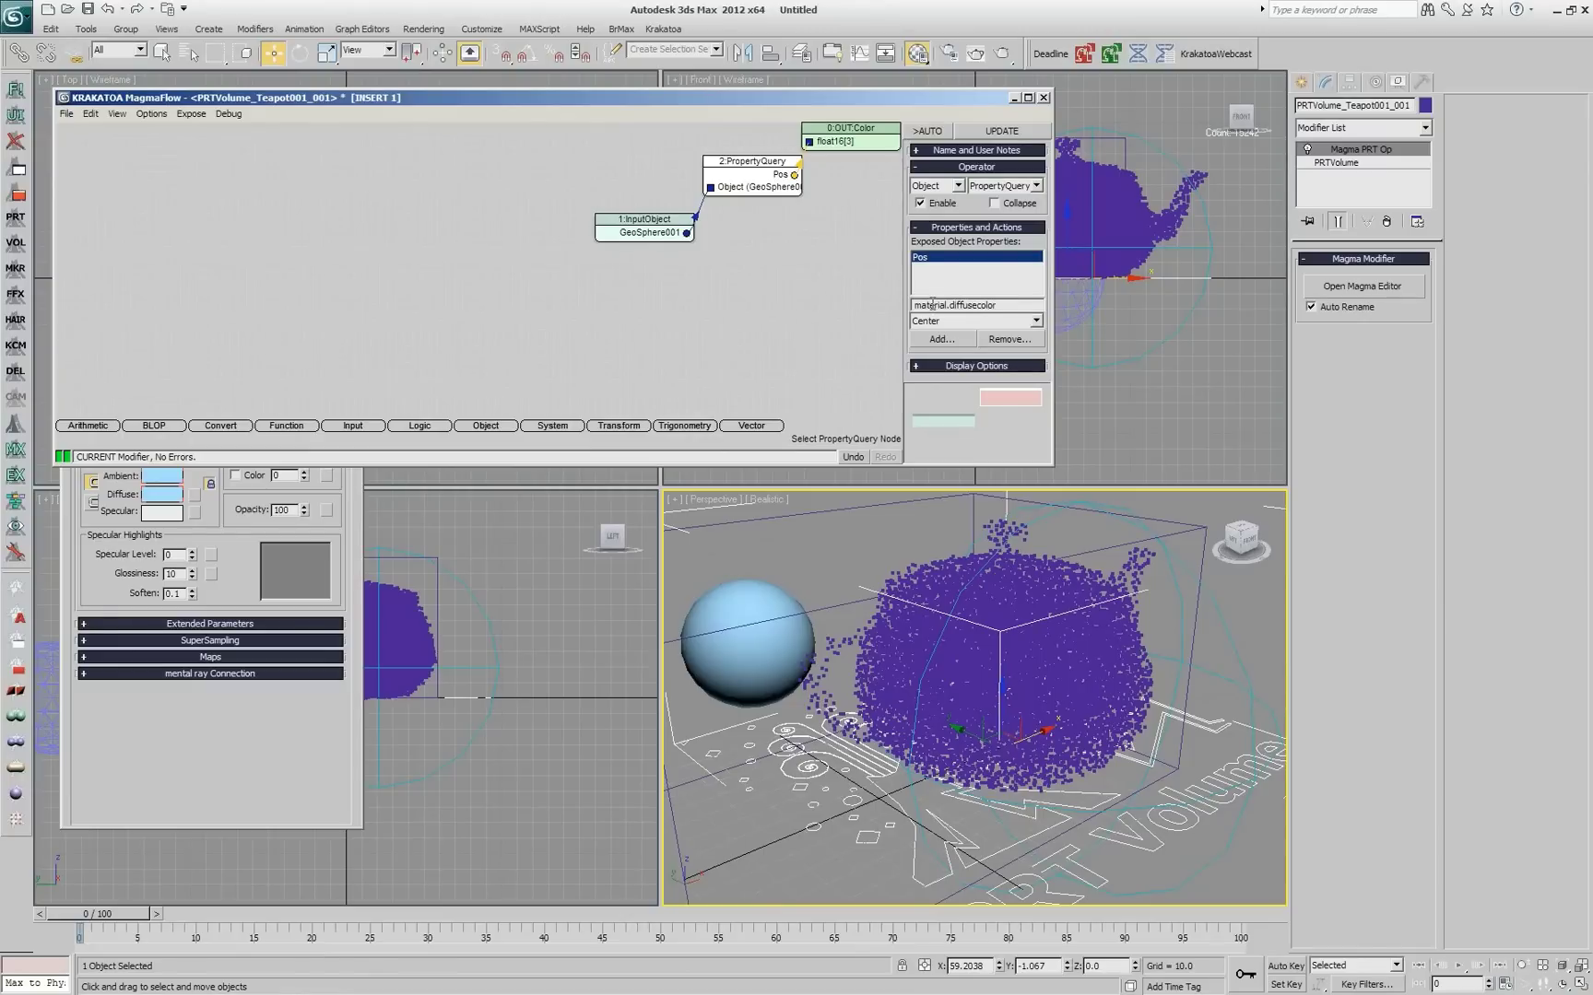
pyautogui.click(929, 132)
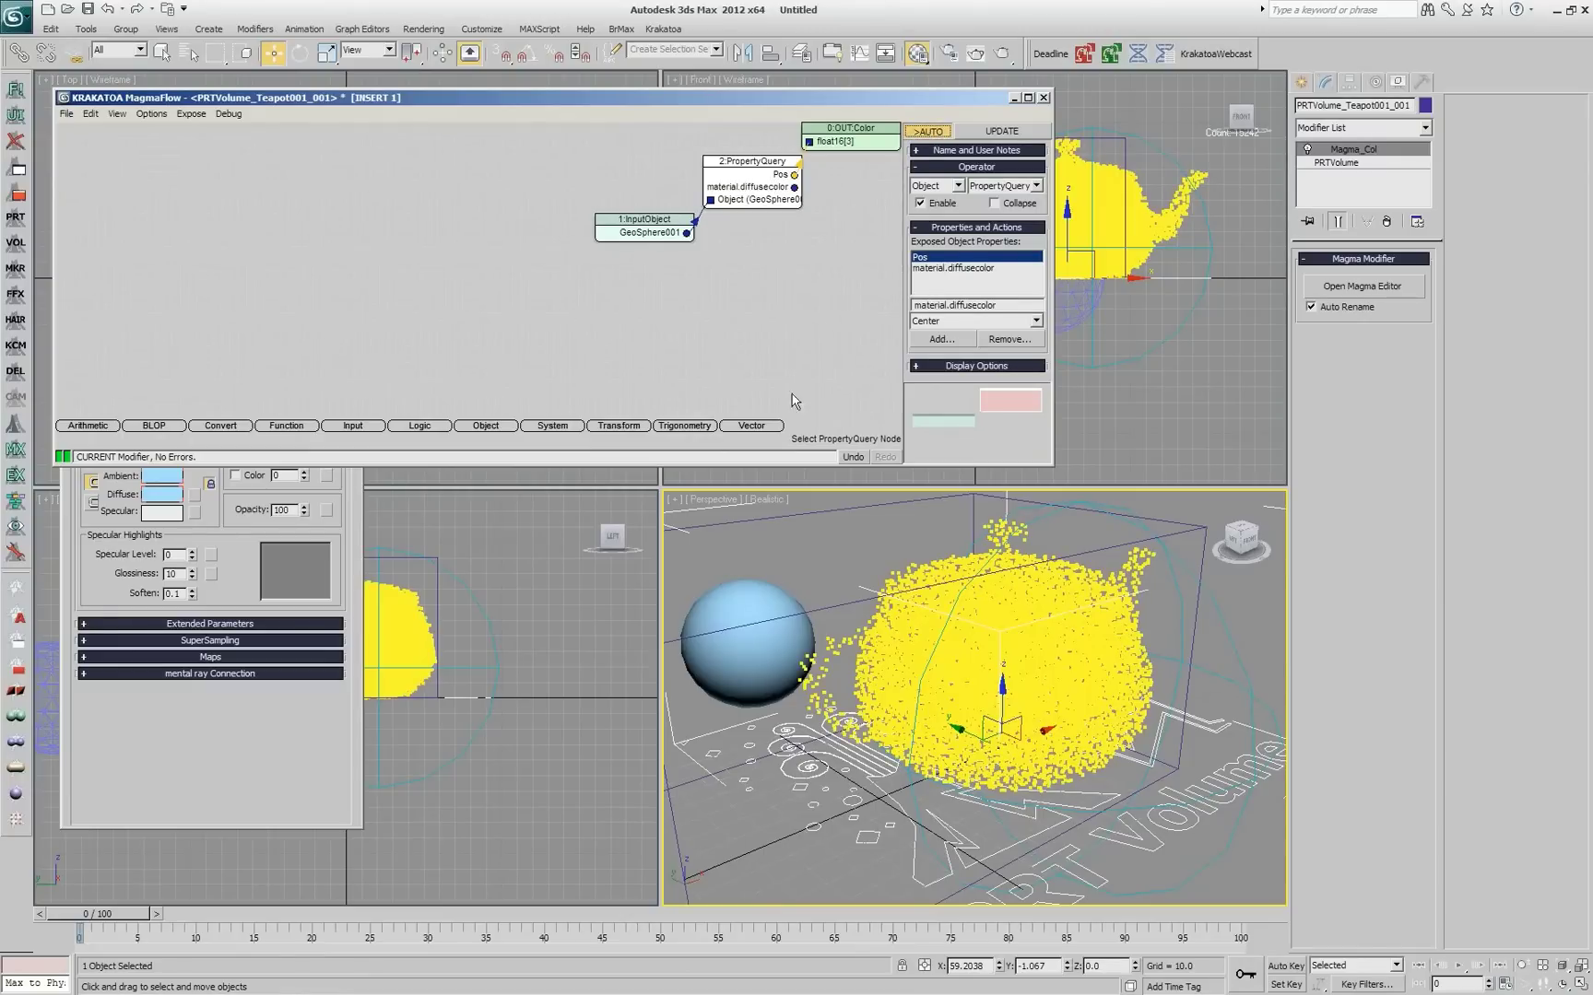
pyautogui.click(834, 217)
# Step: Reposition the InputObject and PropertyQuery nodes so they are spaced apart in the flow
pyautogui.click(644, 221)
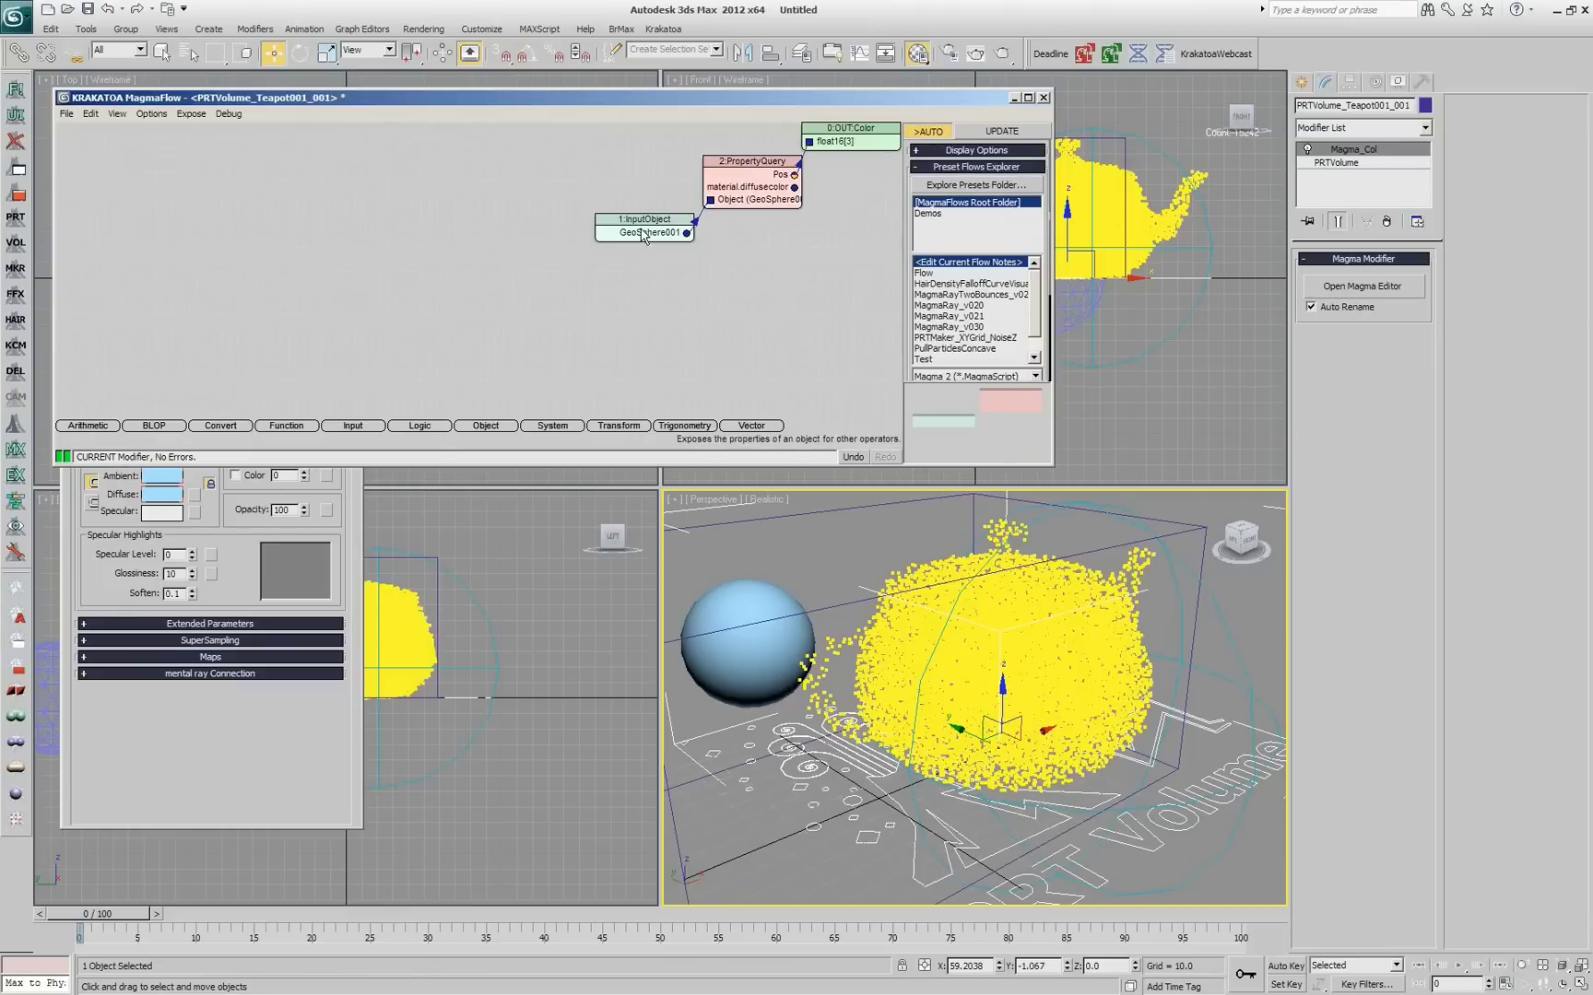
pyautogui.moveTo(644, 221); pyautogui.dragTo(553, 230)
pyautogui.moveTo(751, 198); pyautogui.dragTo(715, 226)
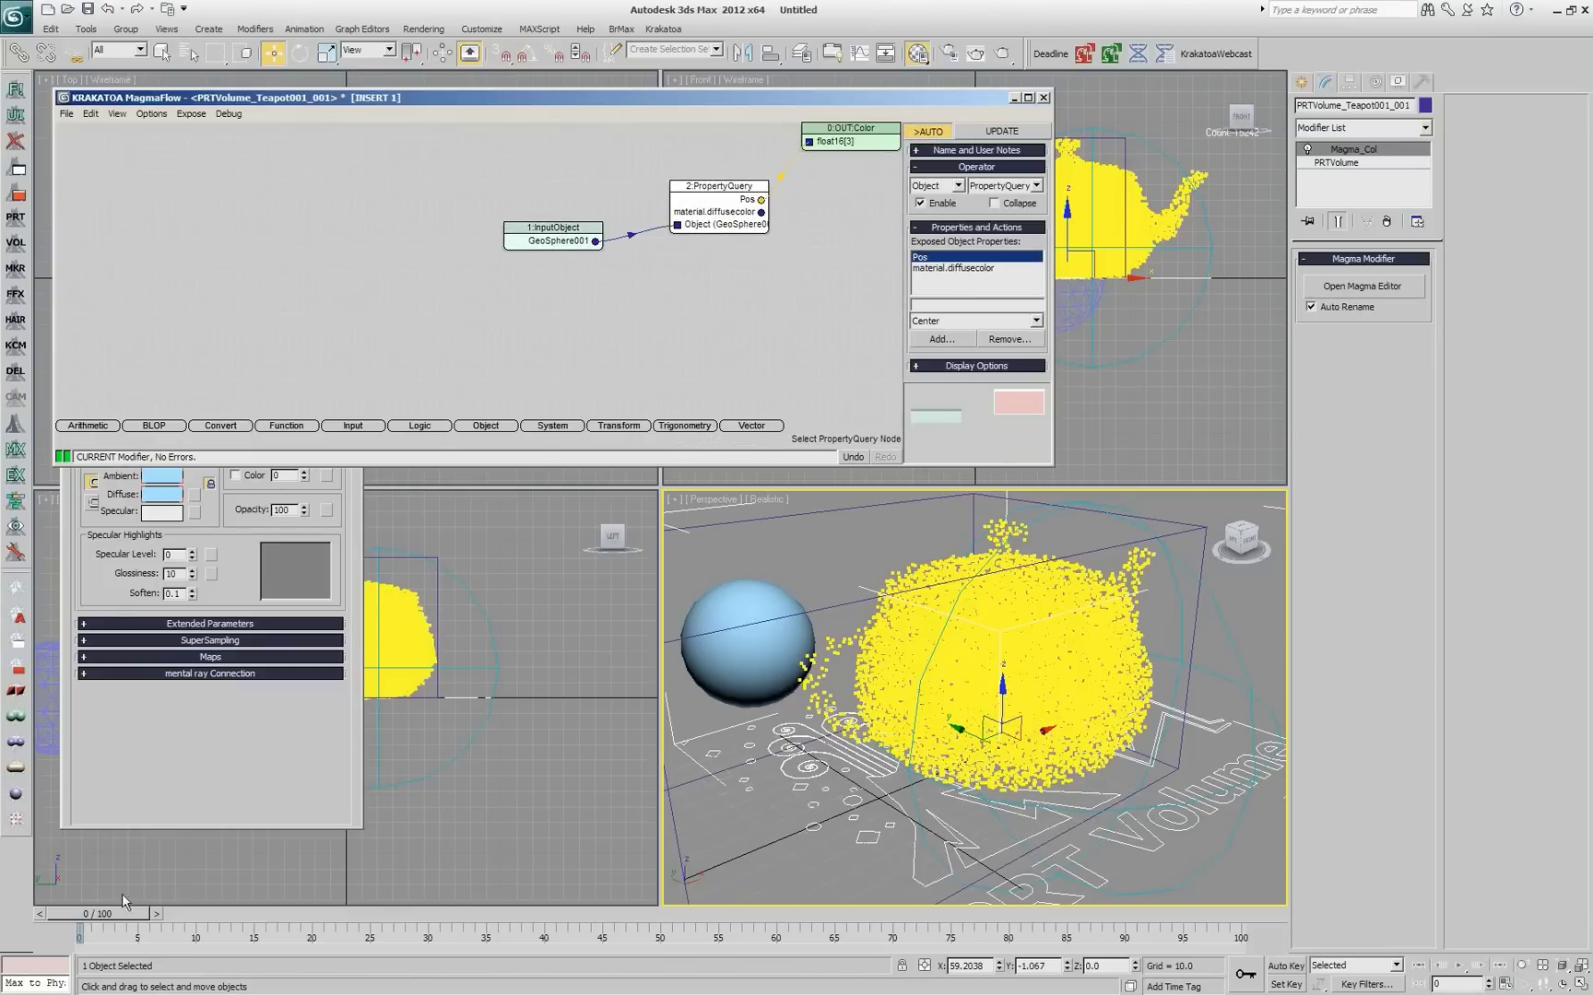
# Step: Scrub the timeline to frame 17 to compare the GeoSphere's material color with the teapot particles
pyautogui.moveTo(116, 913)
pyautogui.mouseDown()
pyautogui.moveTo(288, 920)
pyautogui.moveTo(115, 917)
pyautogui.mouseUp()
pyautogui.click(640, 243)
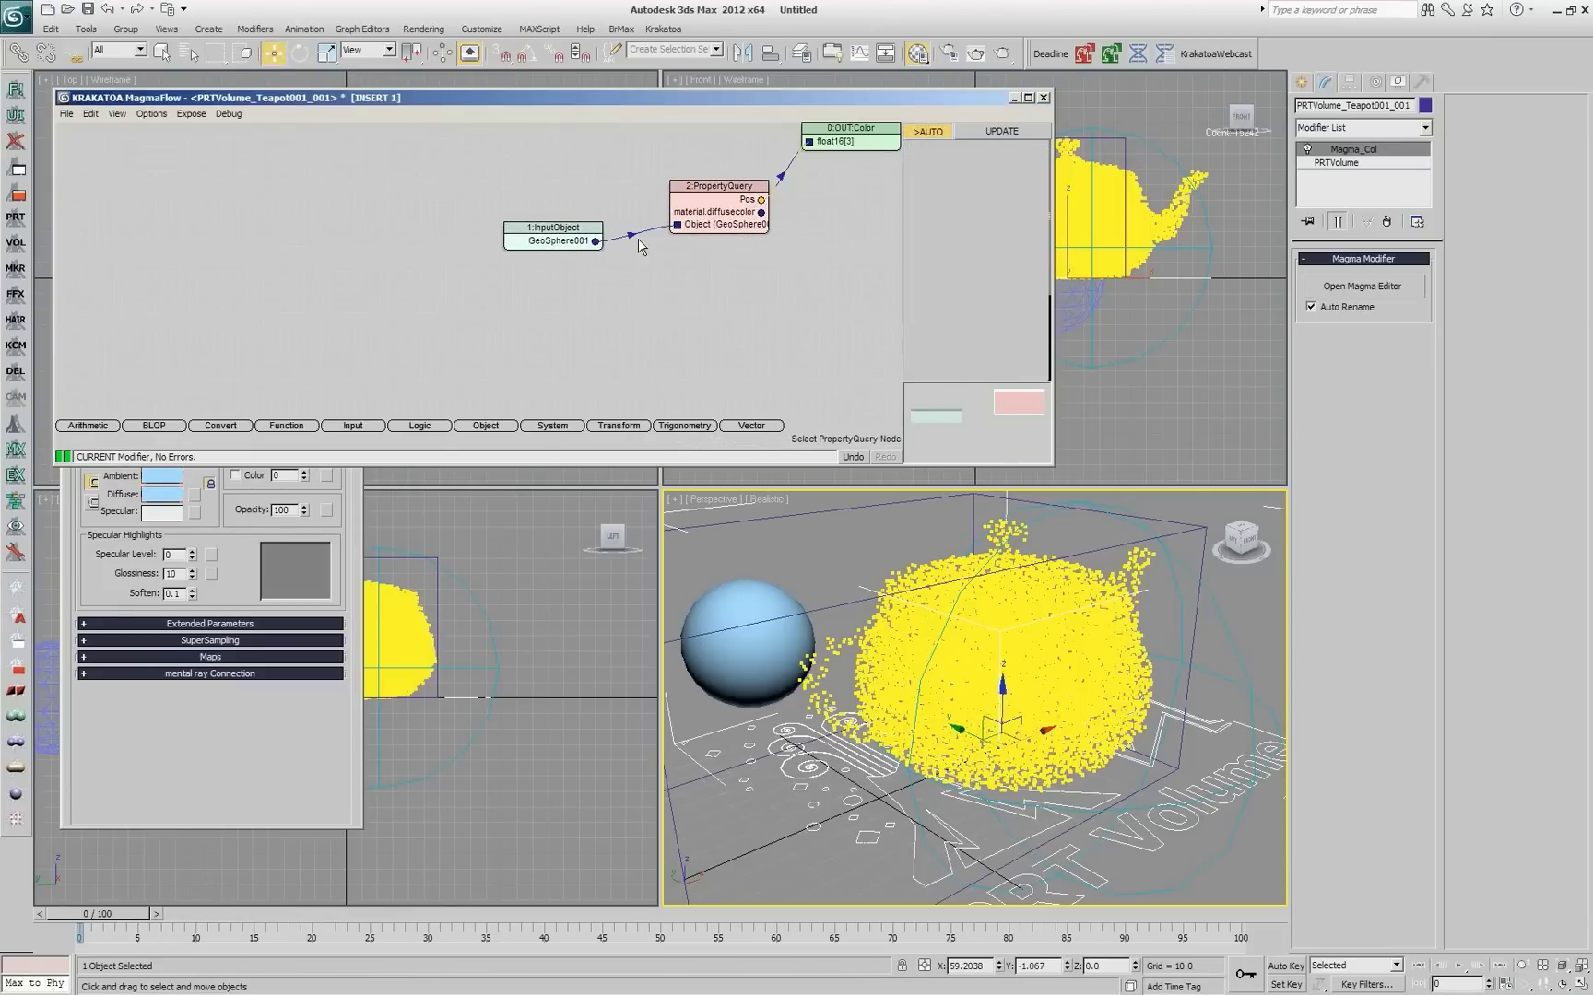
pyautogui.click(719, 208)
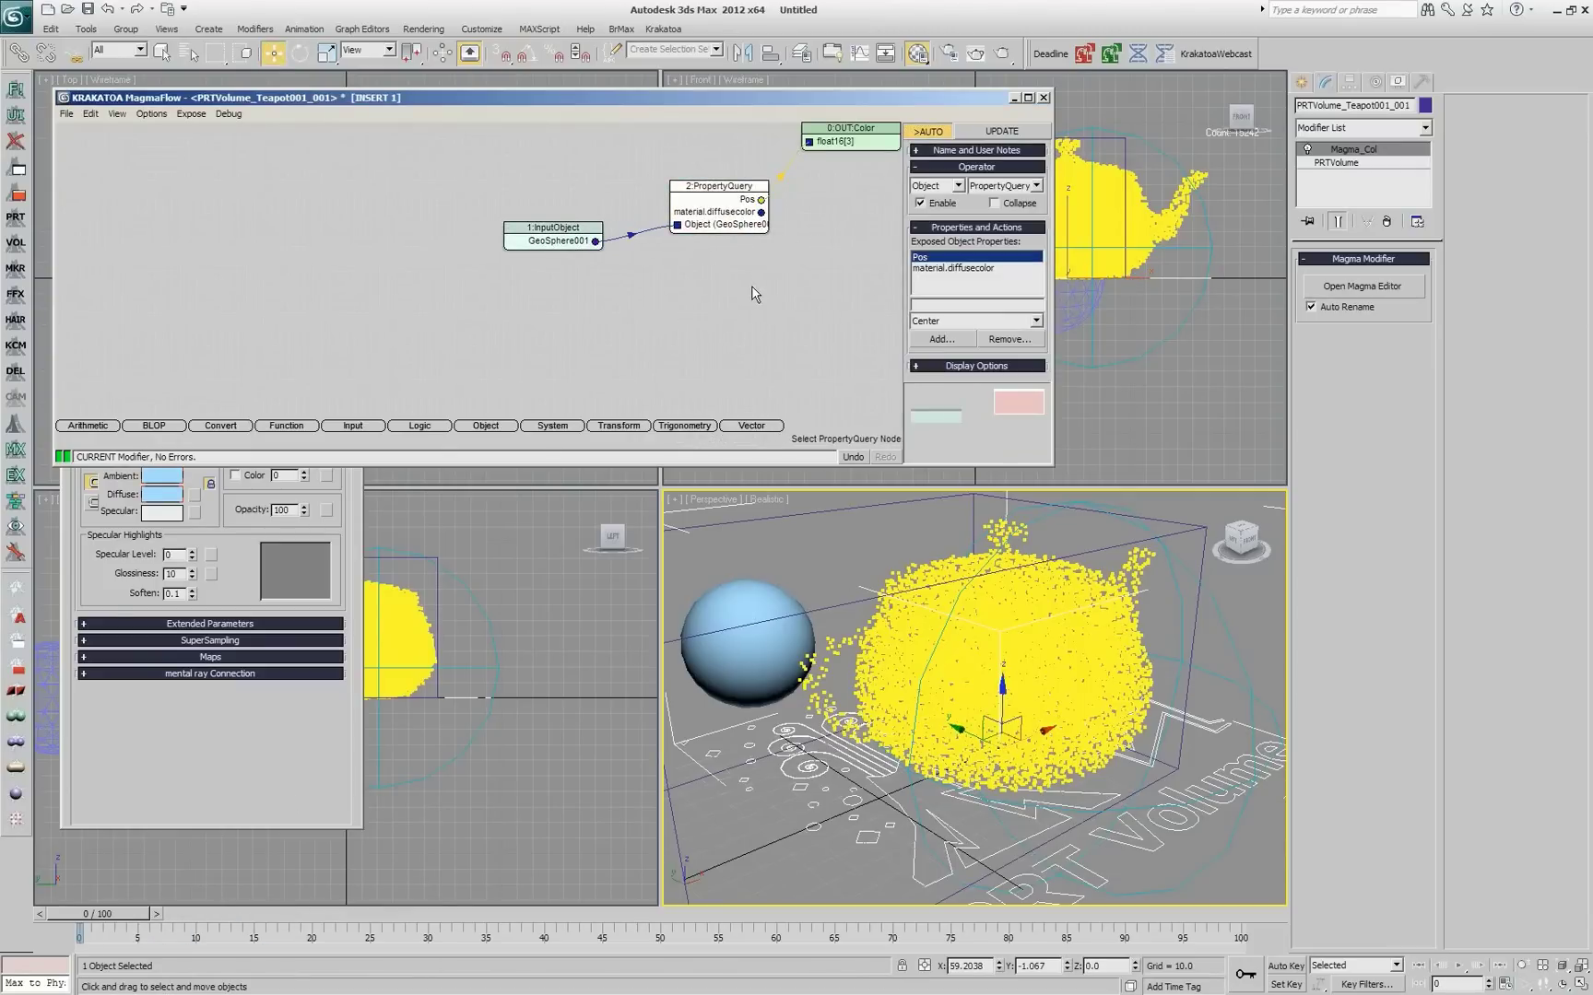
pyautogui.click(226, 574)
pyautogui.click(555, 242)
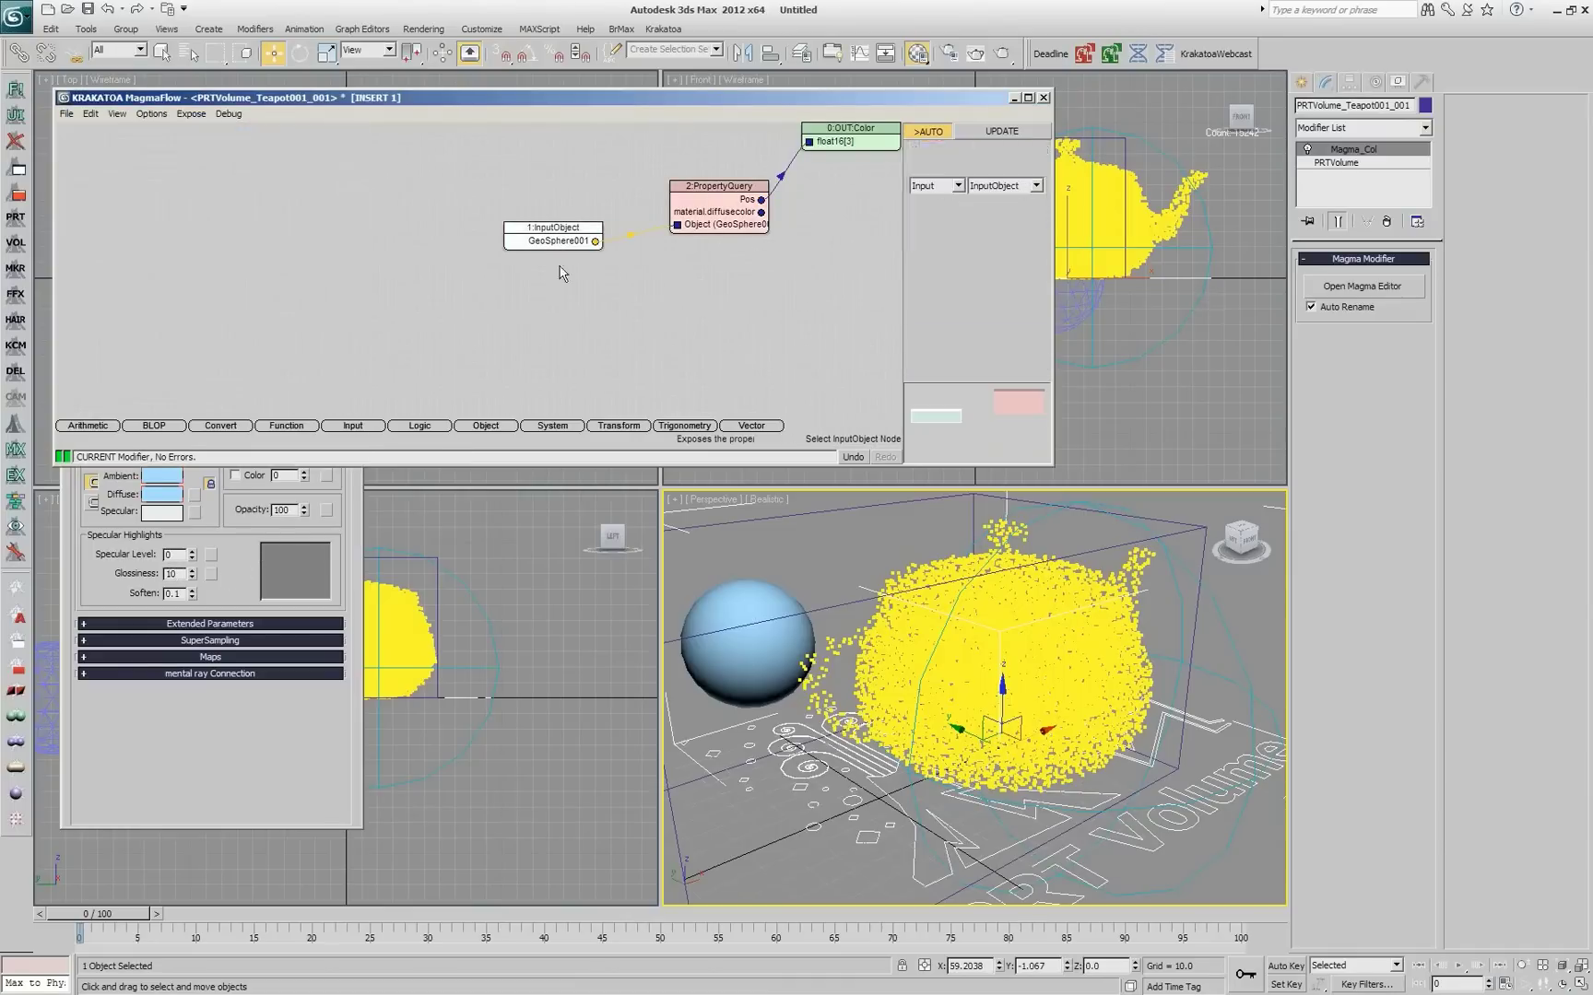
pyautogui.click(697, 259)
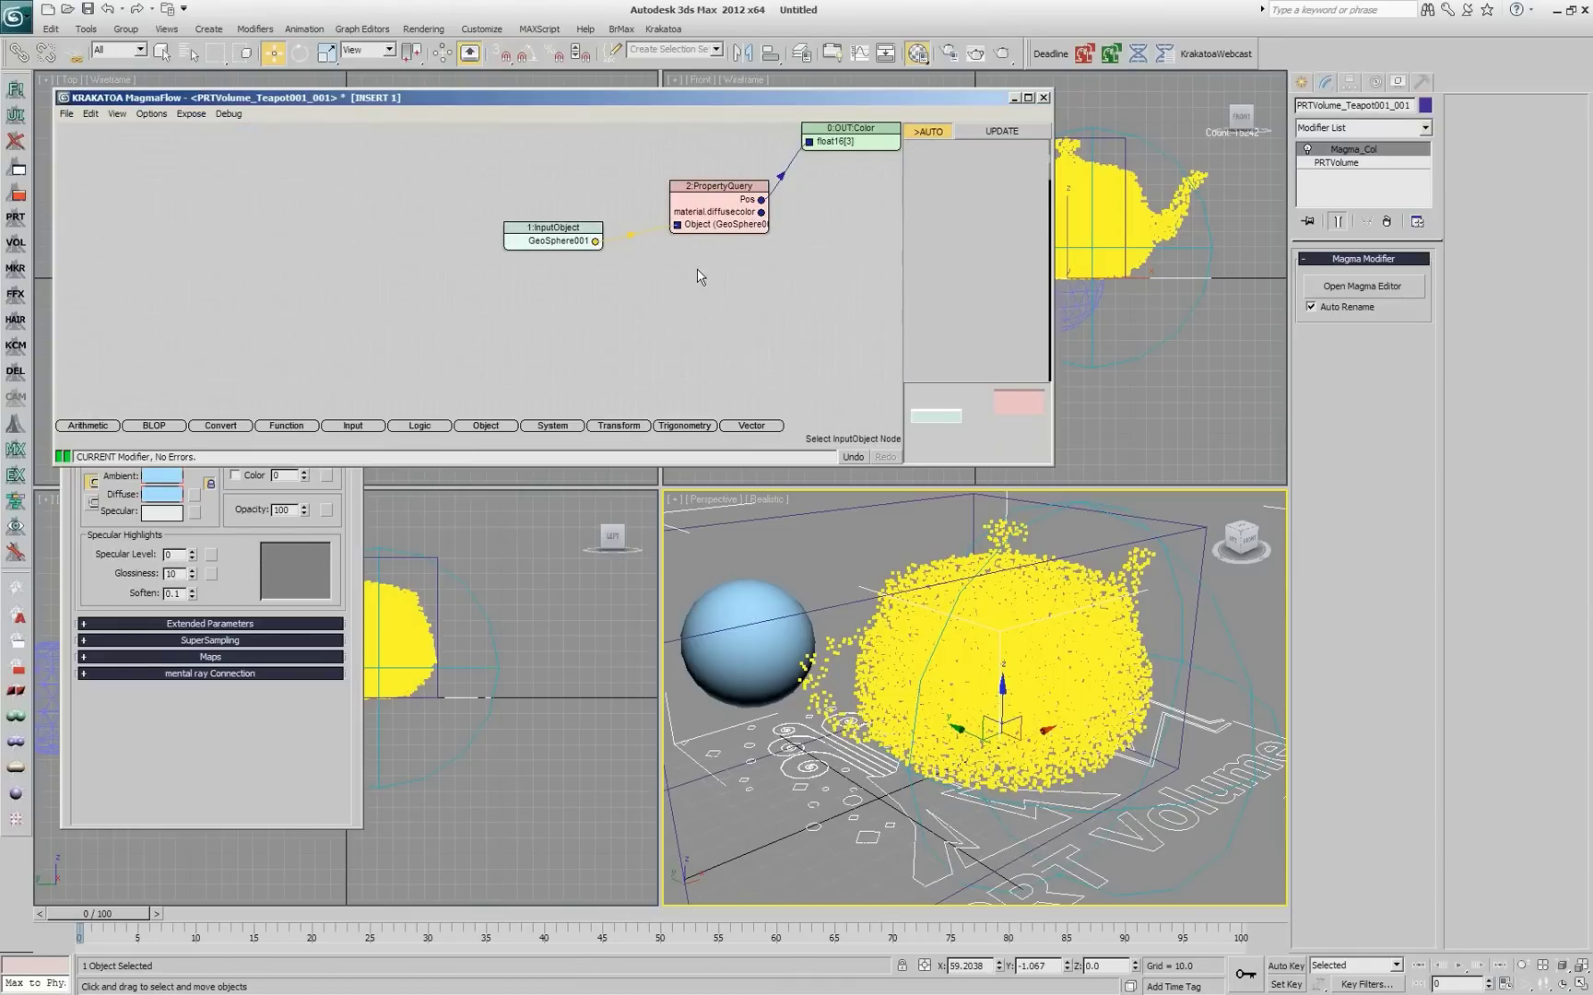
pyautogui.moveTo(280, 927)
pyautogui.mouseDown()
pyautogui.moveTo(1069, 922)
pyautogui.moveTo(281, 922)
pyautogui.mouseUp()
# Step: Move the GeoSphere slightly in the perspective view and remove Pos from the PropertyQuery node's exposed properties
pyautogui.click(709, 208)
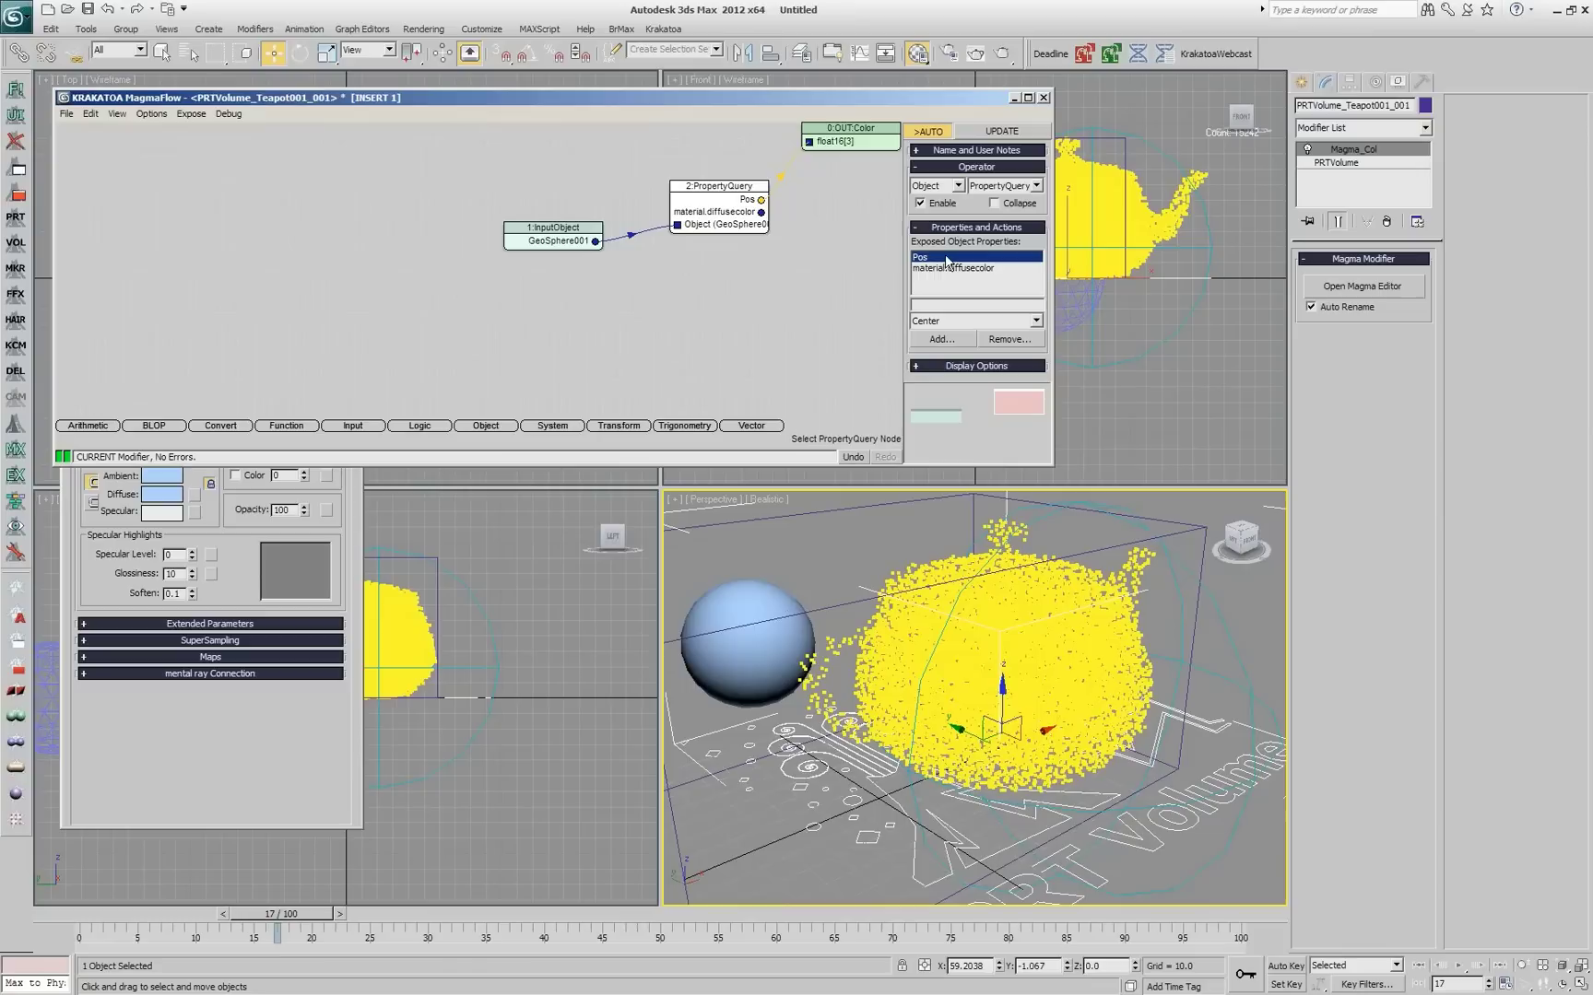
pyautogui.click(1014, 341)
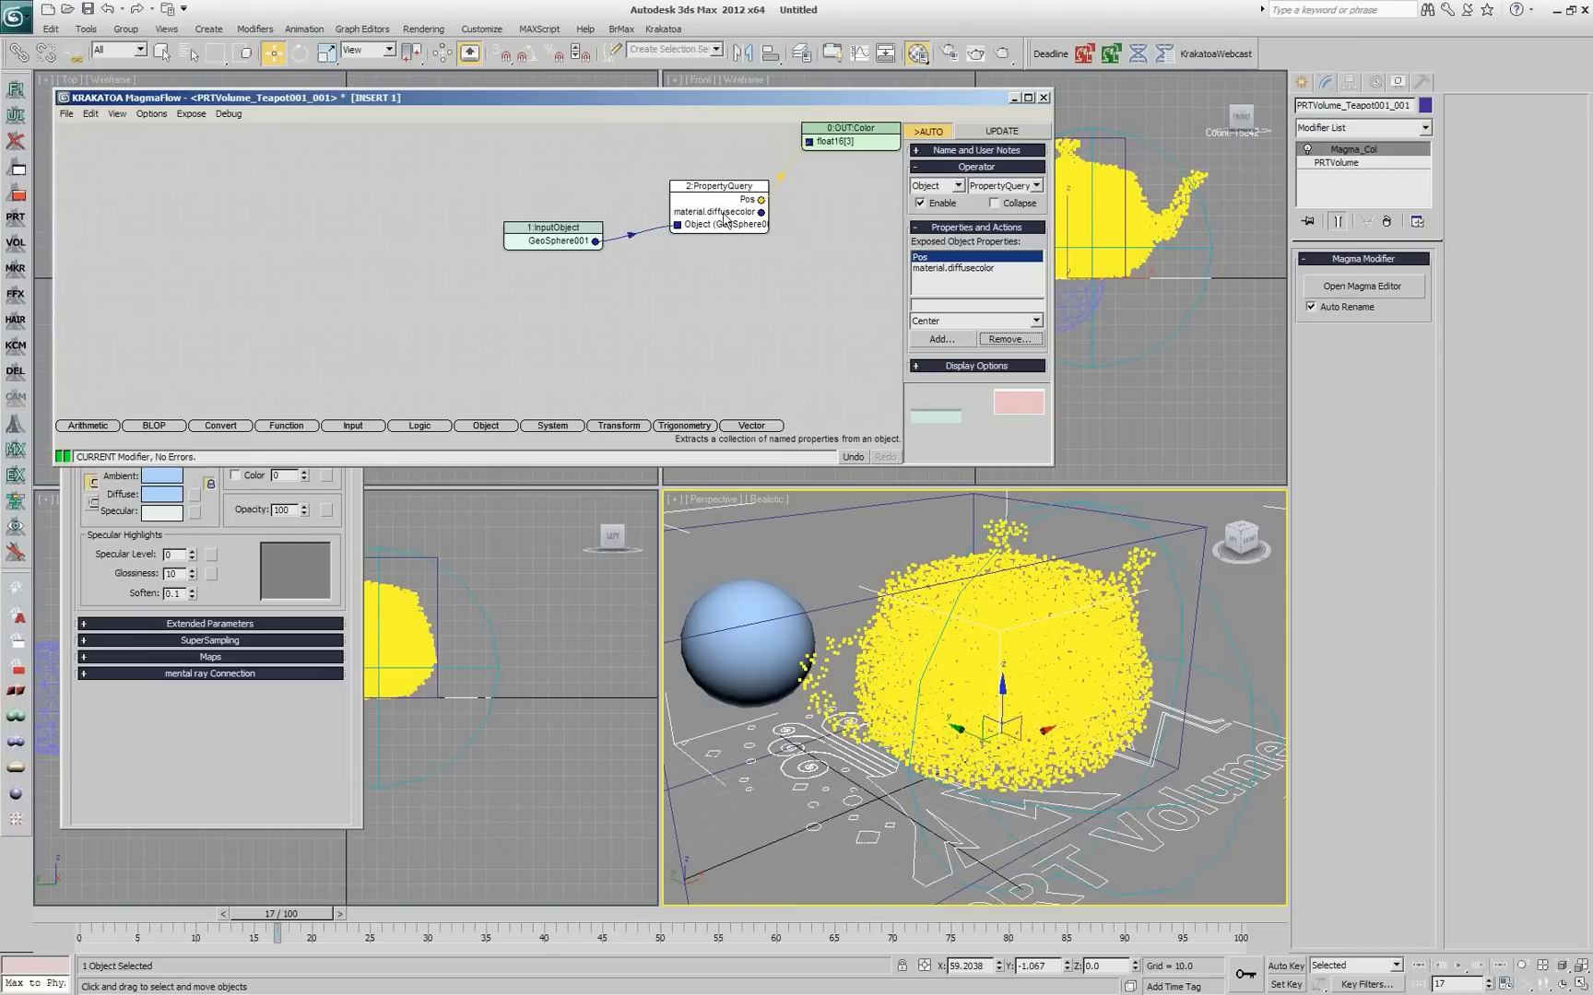
pyautogui.click(721, 632)
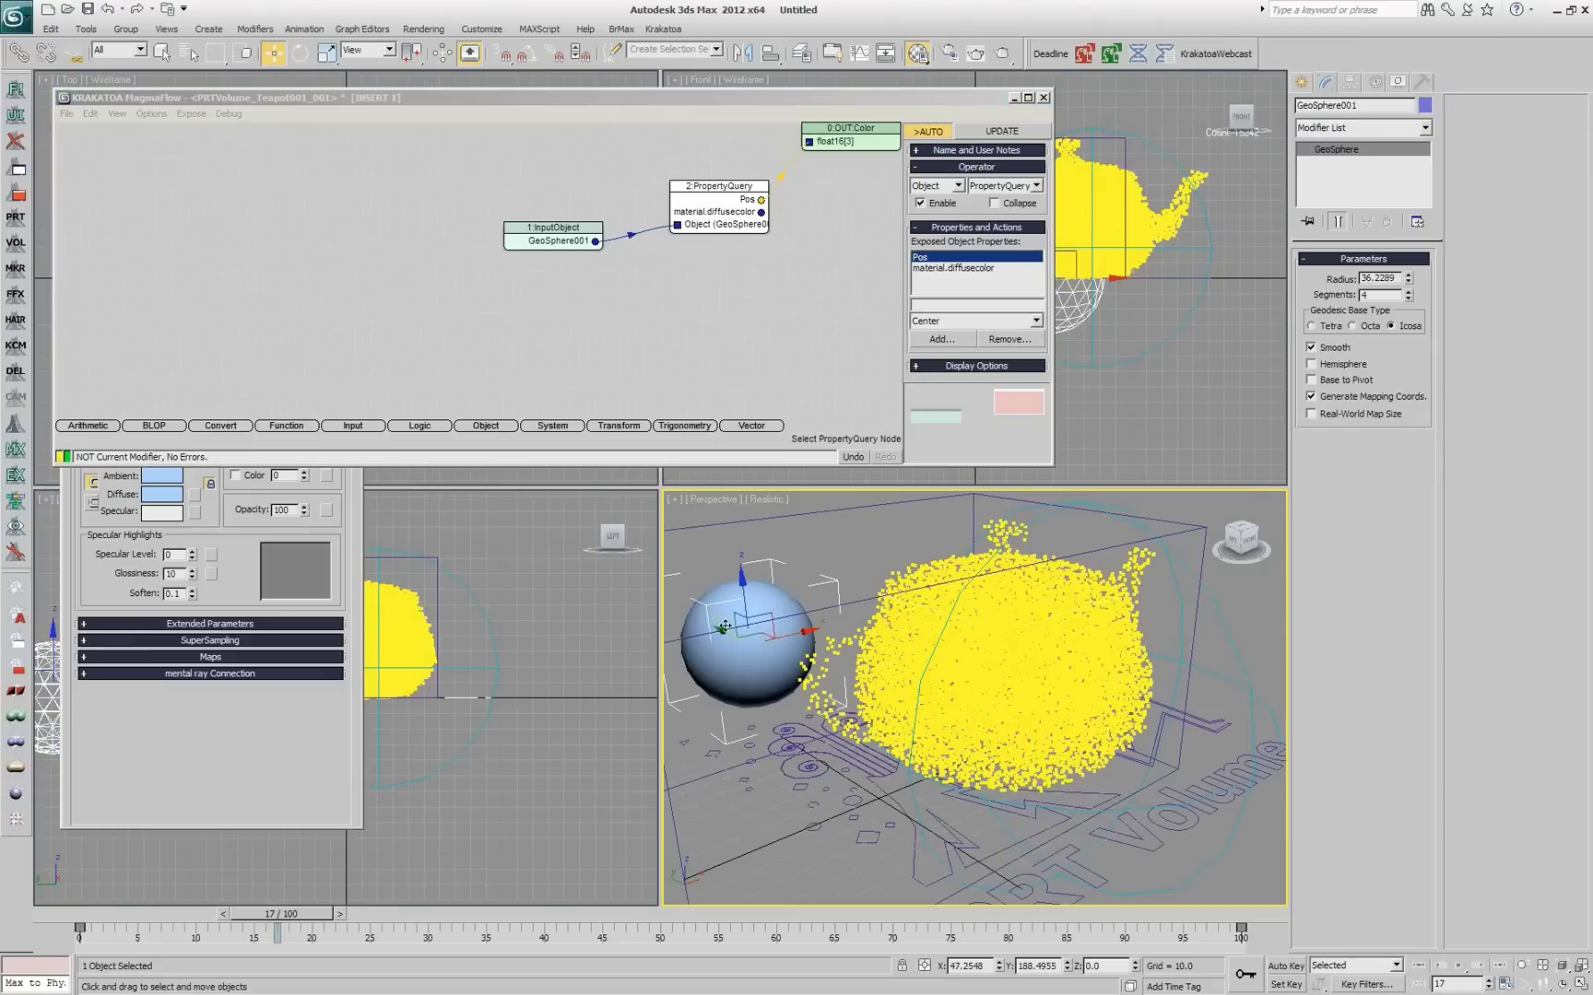
pyautogui.moveTo(721, 632)
pyautogui.mouseDown()
pyautogui.moveTo(894, 751)
pyautogui.moveTo(1078, 800)
pyautogui.moveTo(1156, 853)
pyautogui.moveTo(857, 659)
pyautogui.moveTo(730, 637)
pyautogui.moveTo(751, 636)
pyautogui.mouseUp()
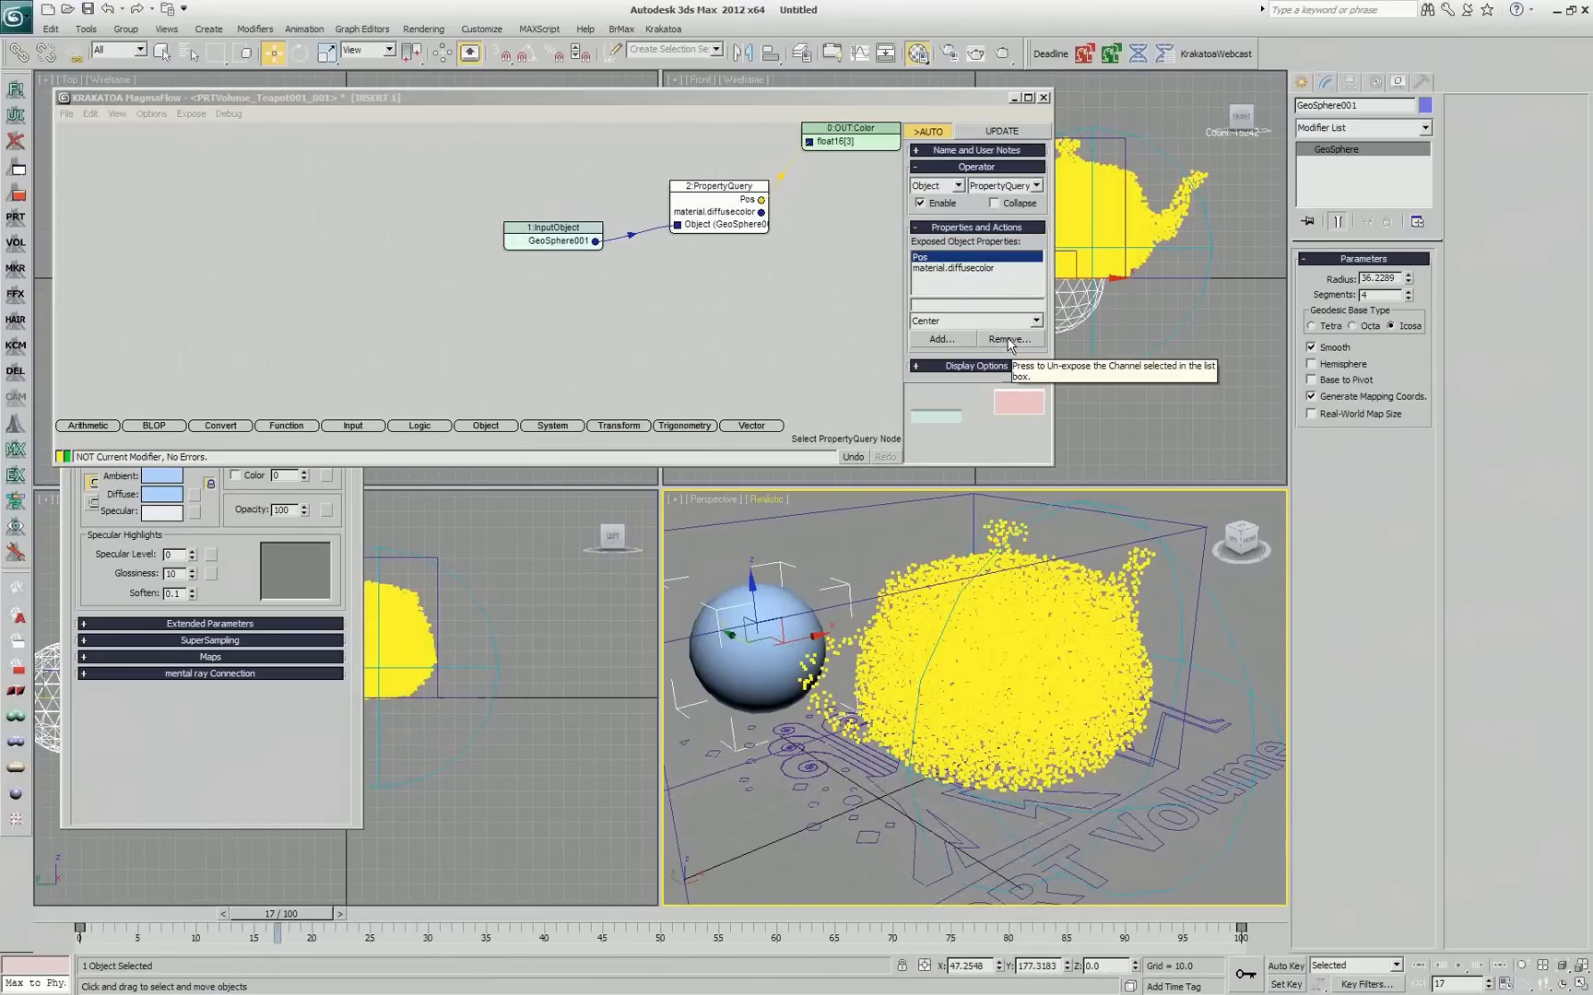
pyautogui.click(1009, 340)
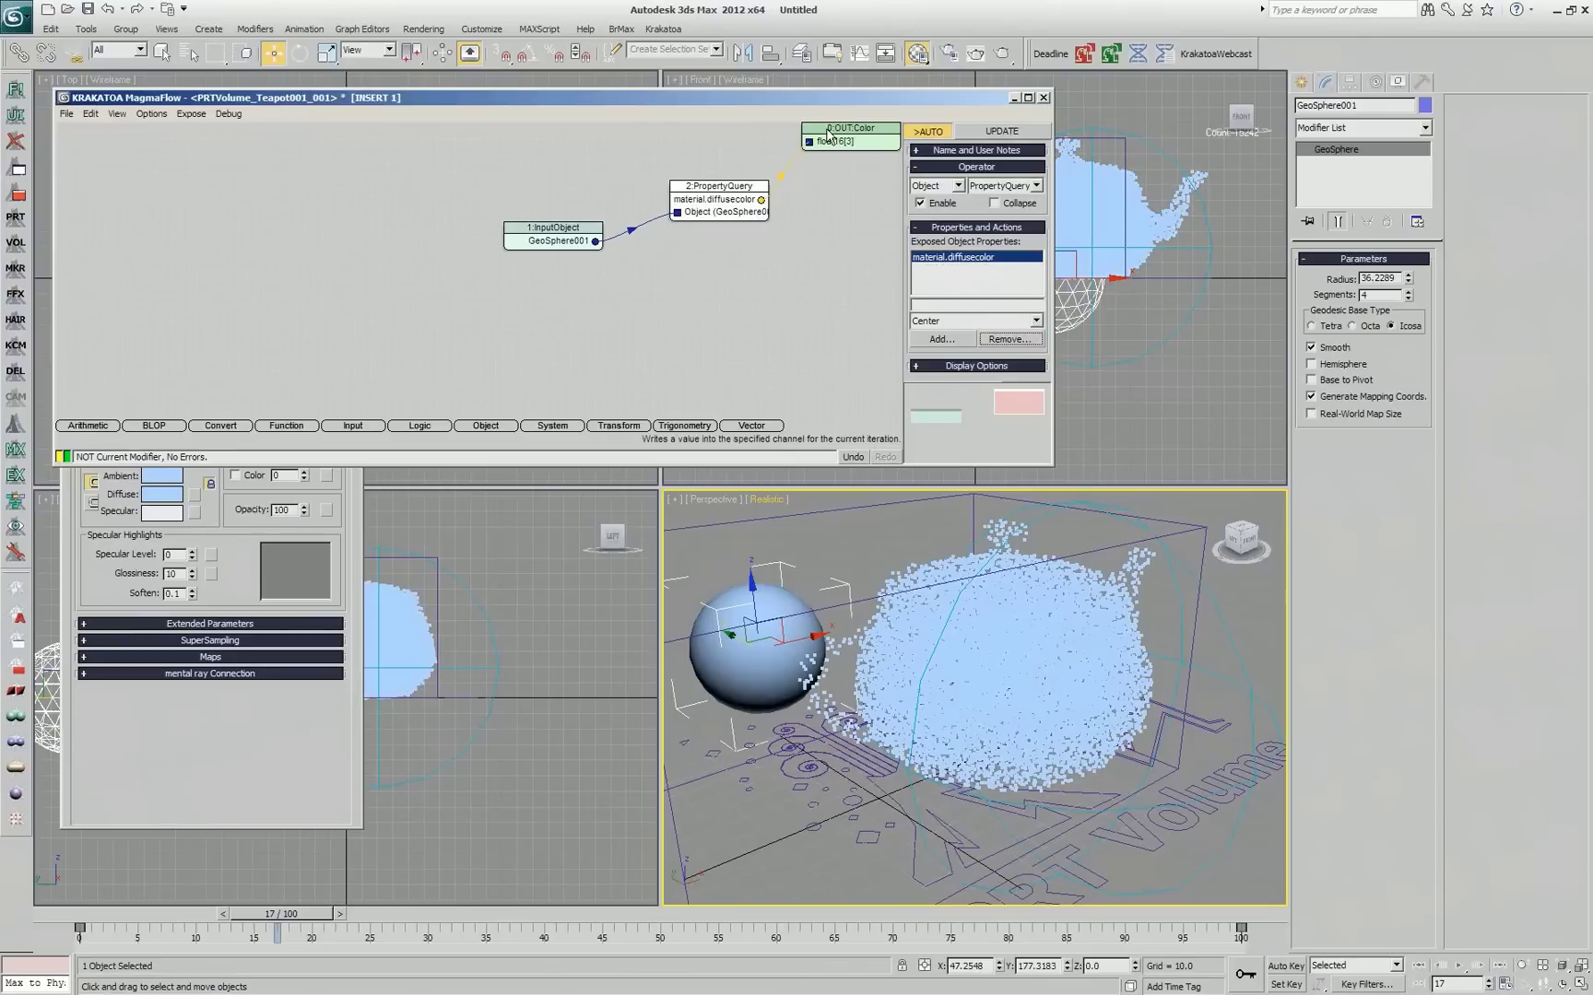
# Step: Scrub the timeline to check the particles against the sphere's animated color, and return to frame 0
pyautogui.moveTo(327, 914); pyautogui.dragTo(387, 908)
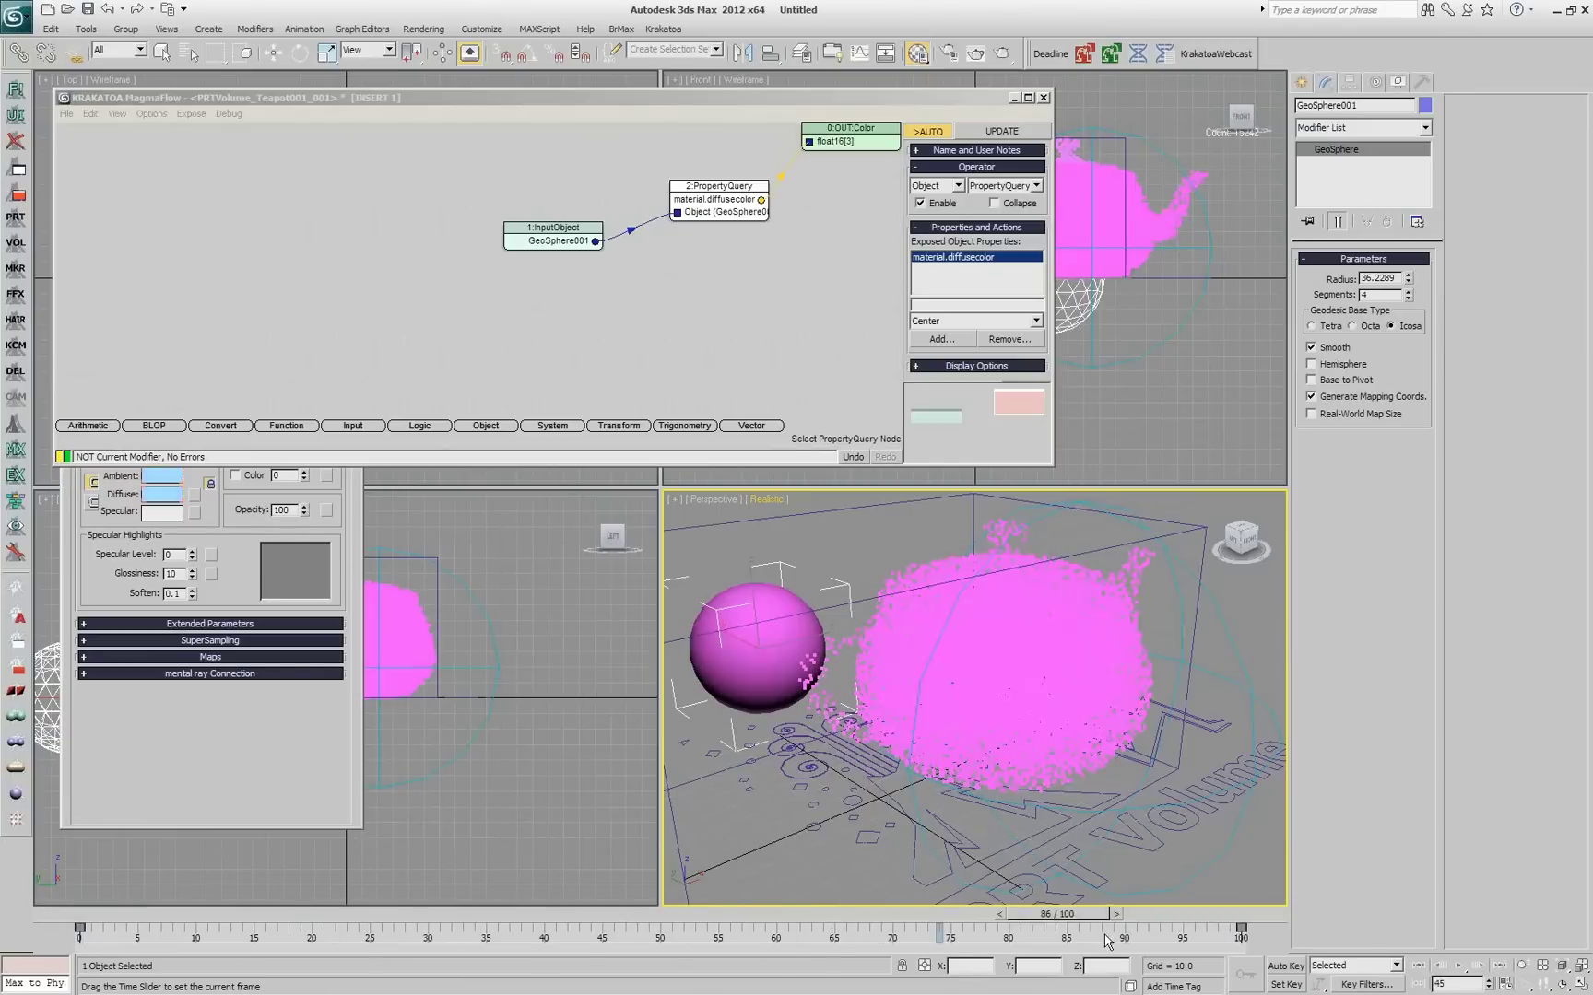
pyautogui.moveTo(78, 958); pyautogui.dragTo(74, 958)
pyautogui.press('w')
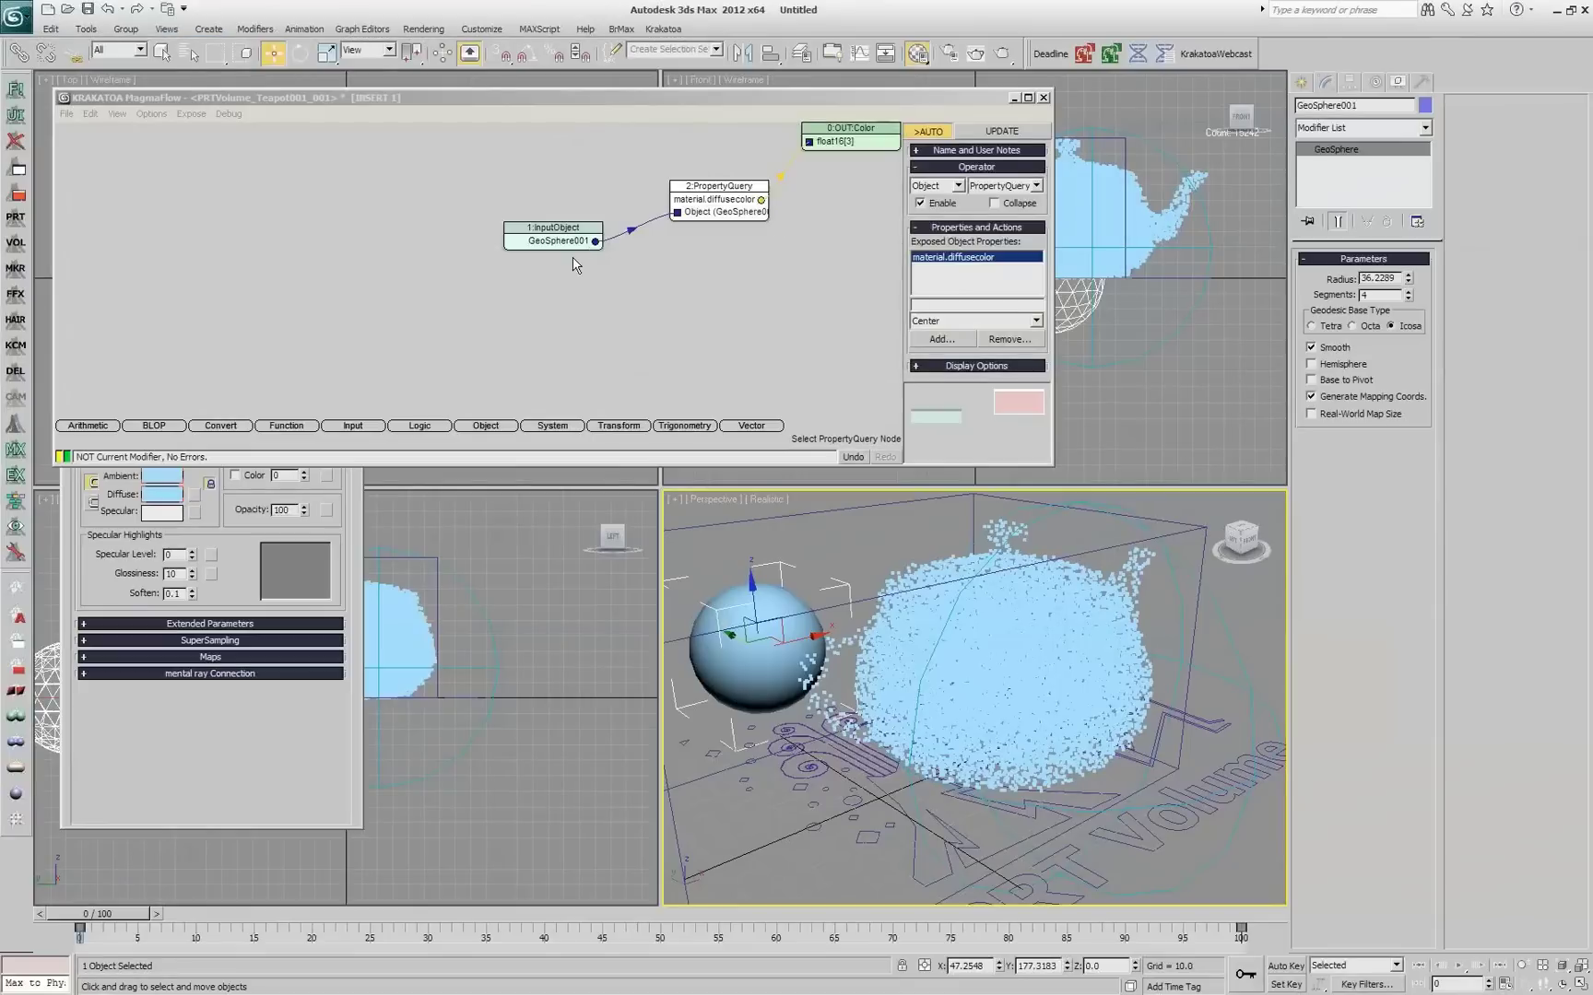
# Step: Replace the InputObject and PropertyQuery nodes with an InputScript node feeding the Color output
pyautogui.moveTo(779, 295); pyautogui.dragTo(382, 170)
pyautogui.press('Delete')
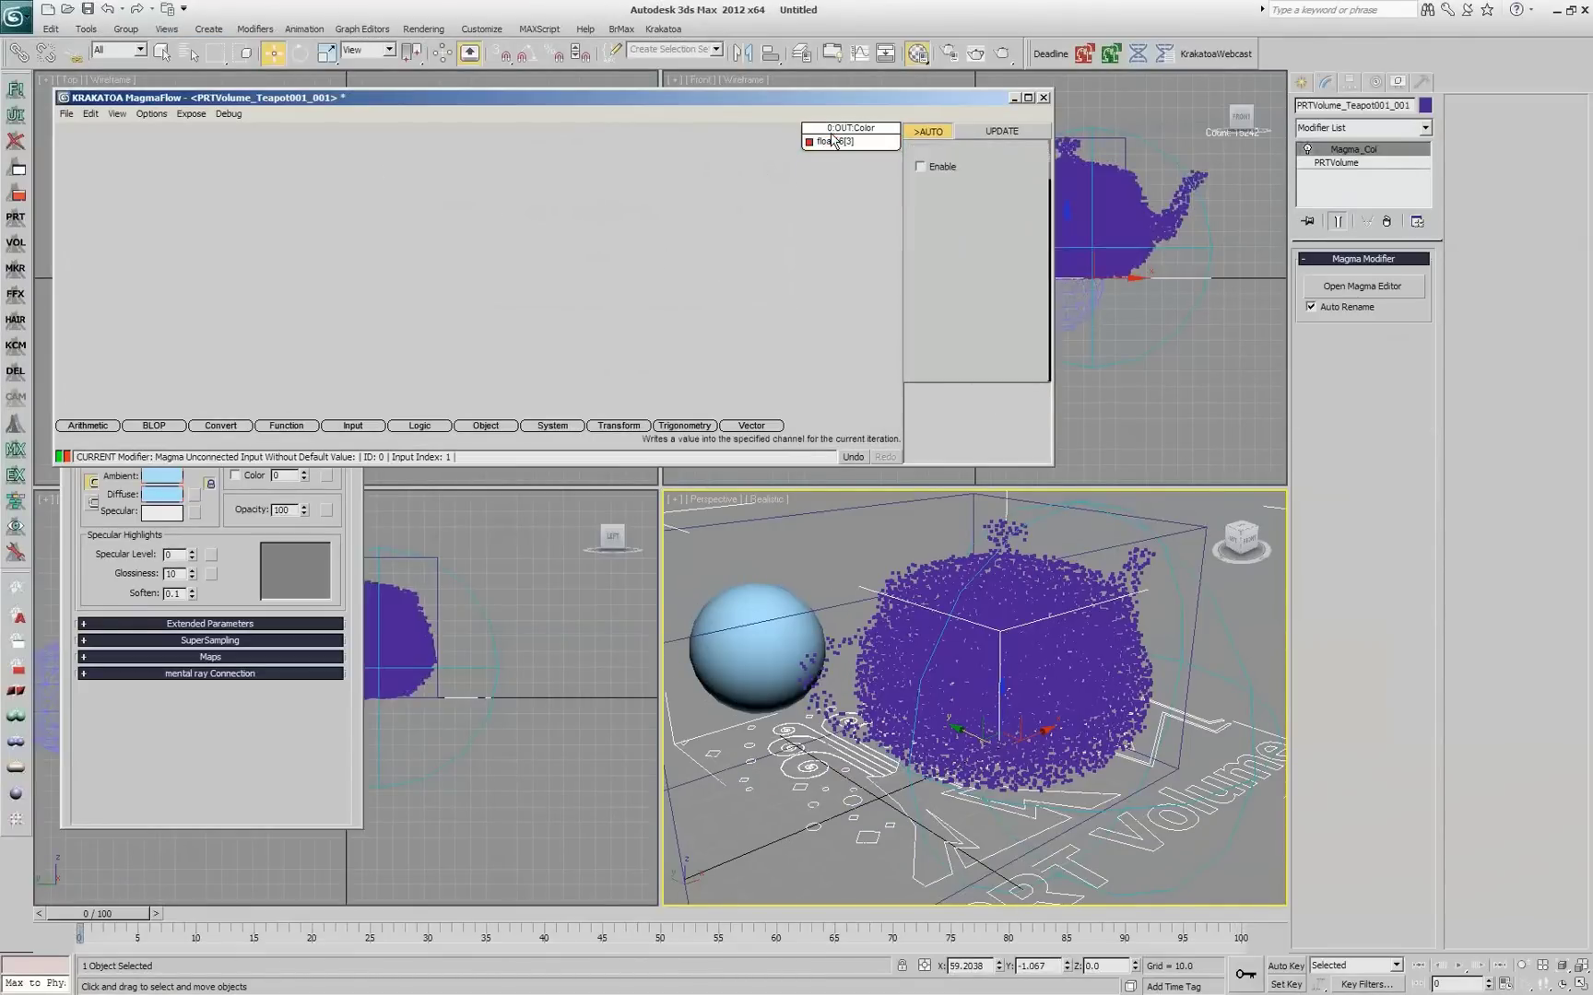
pyautogui.press('s')
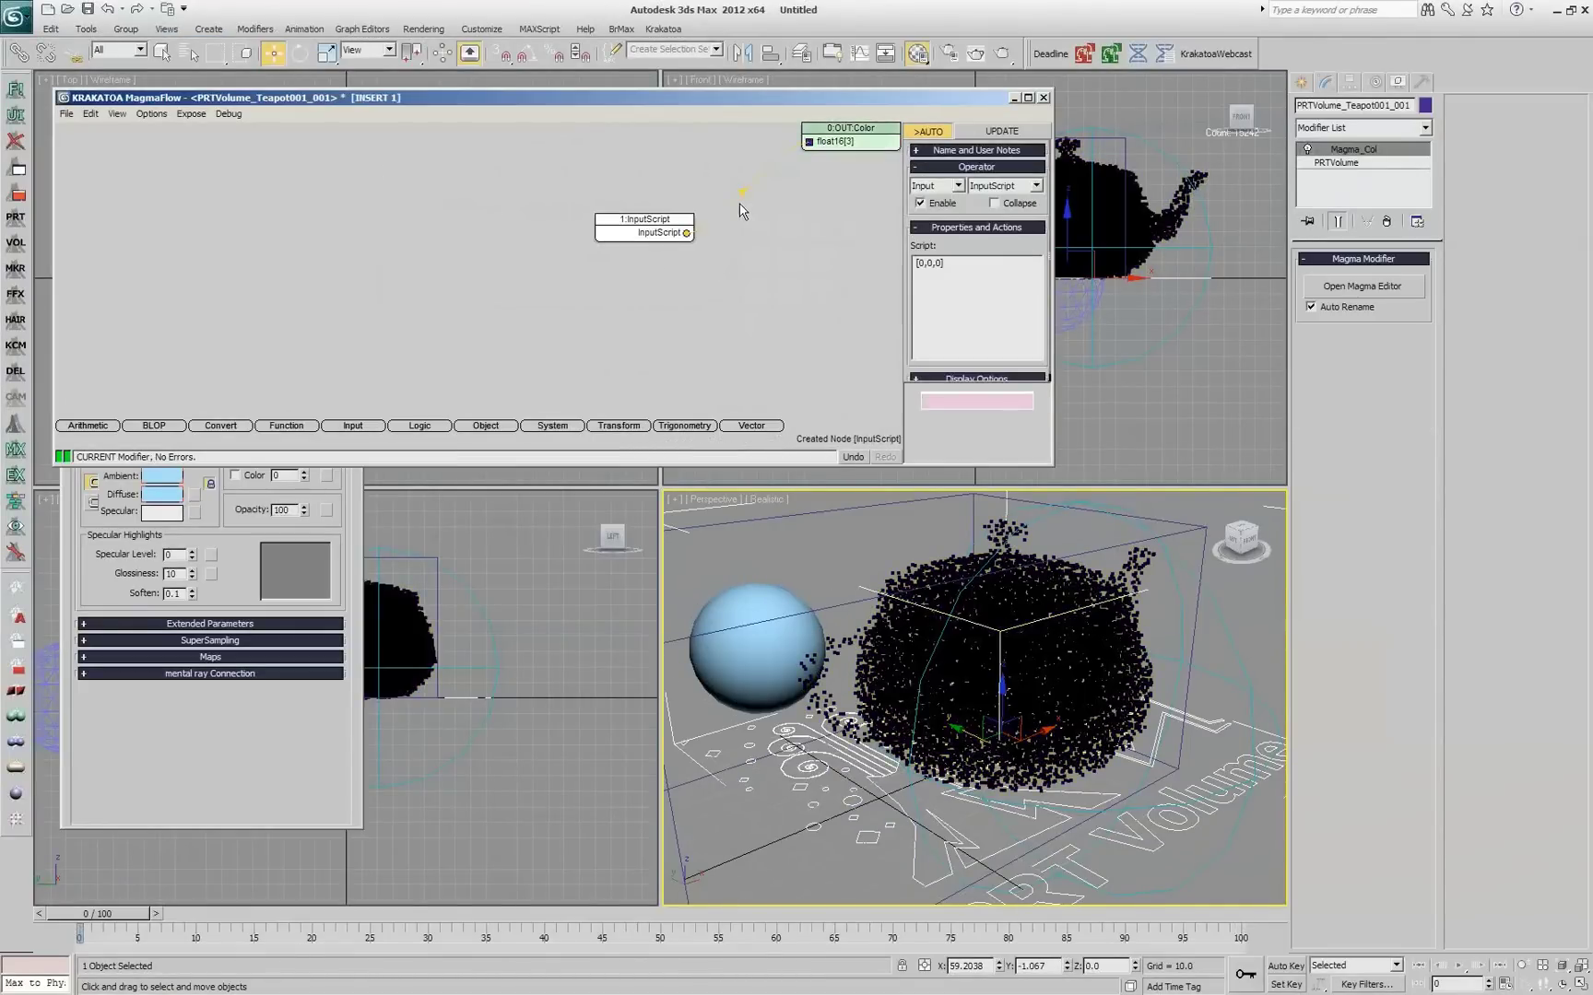
# Step: Set the InputScript node's script to $Geosphere001.material.diffusecolor and update the flow
pyautogui.hotkey('ctrl', 'a')
pyautogui.write('$Ge')
pyautogui.write('os')
pyautogui.write('phere001.m')
pyautogui.write('ffus')
pyautogui.press('BackSpace')
pyautogui.press('BackSpace')
pyautogui.press('BackSpace')
pyautogui.press('BackSpace')
pyautogui.press('BackSpace')
pyautogui.write('iffusecolor')
pyautogui.click(1023, 131)
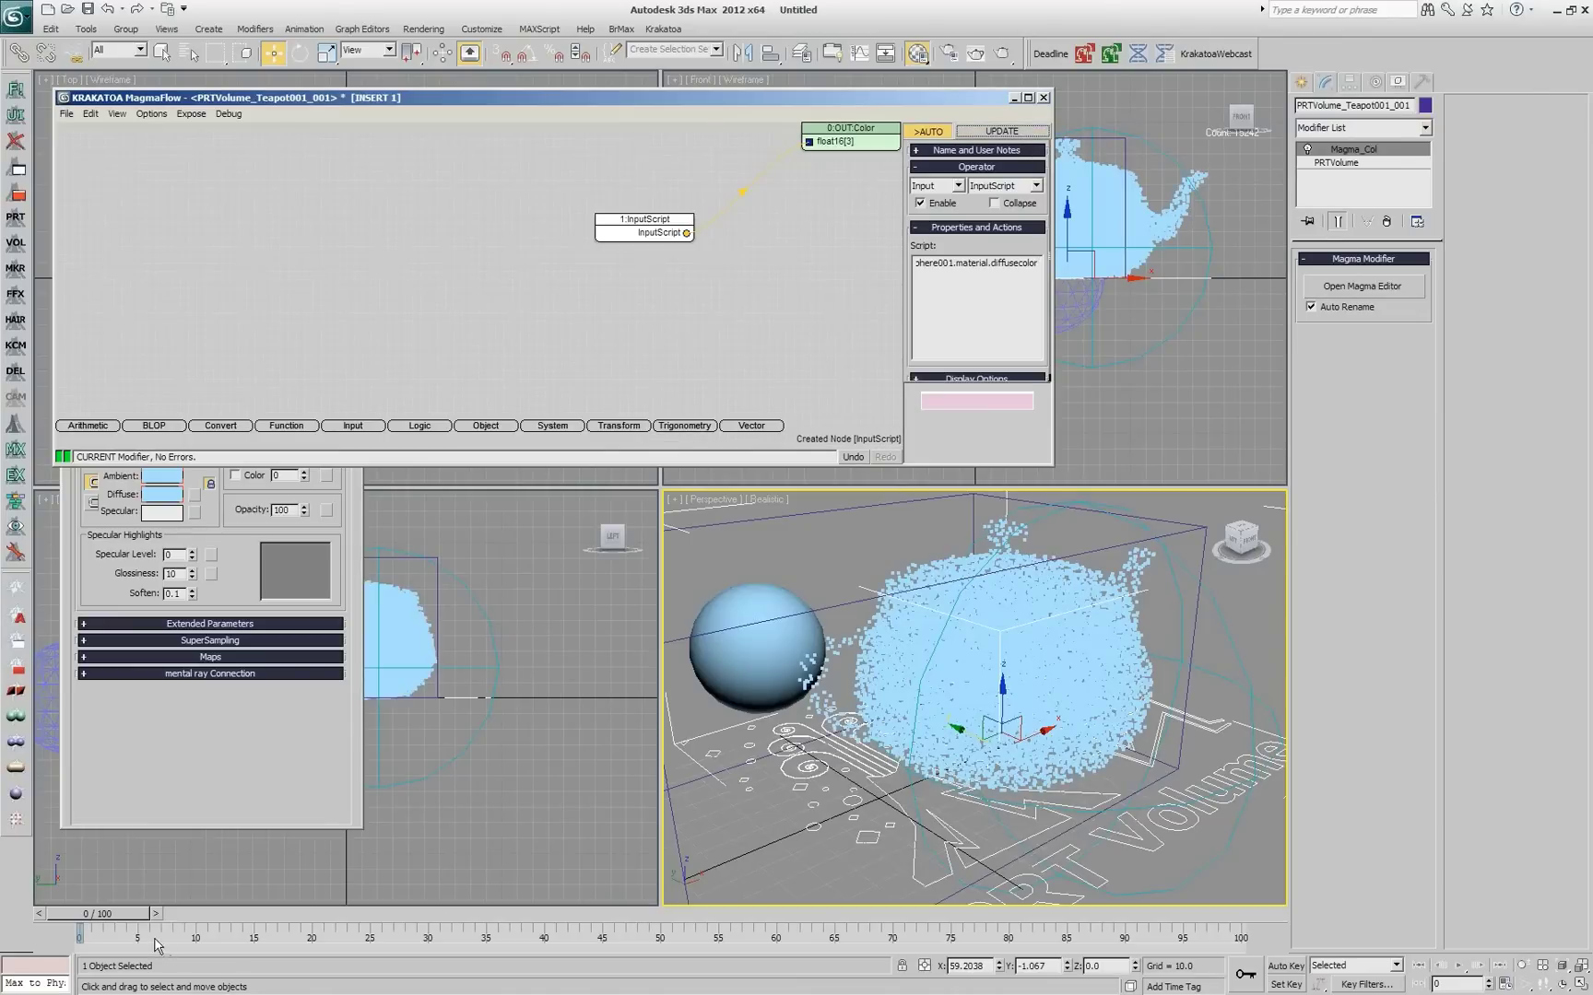
# Step: Scrub to frame 100 and back to 0 to check the script-driven particle color, and review the object reference in the script
pyautogui.moveTo(97, 914); pyautogui.dragTo(993, 913)
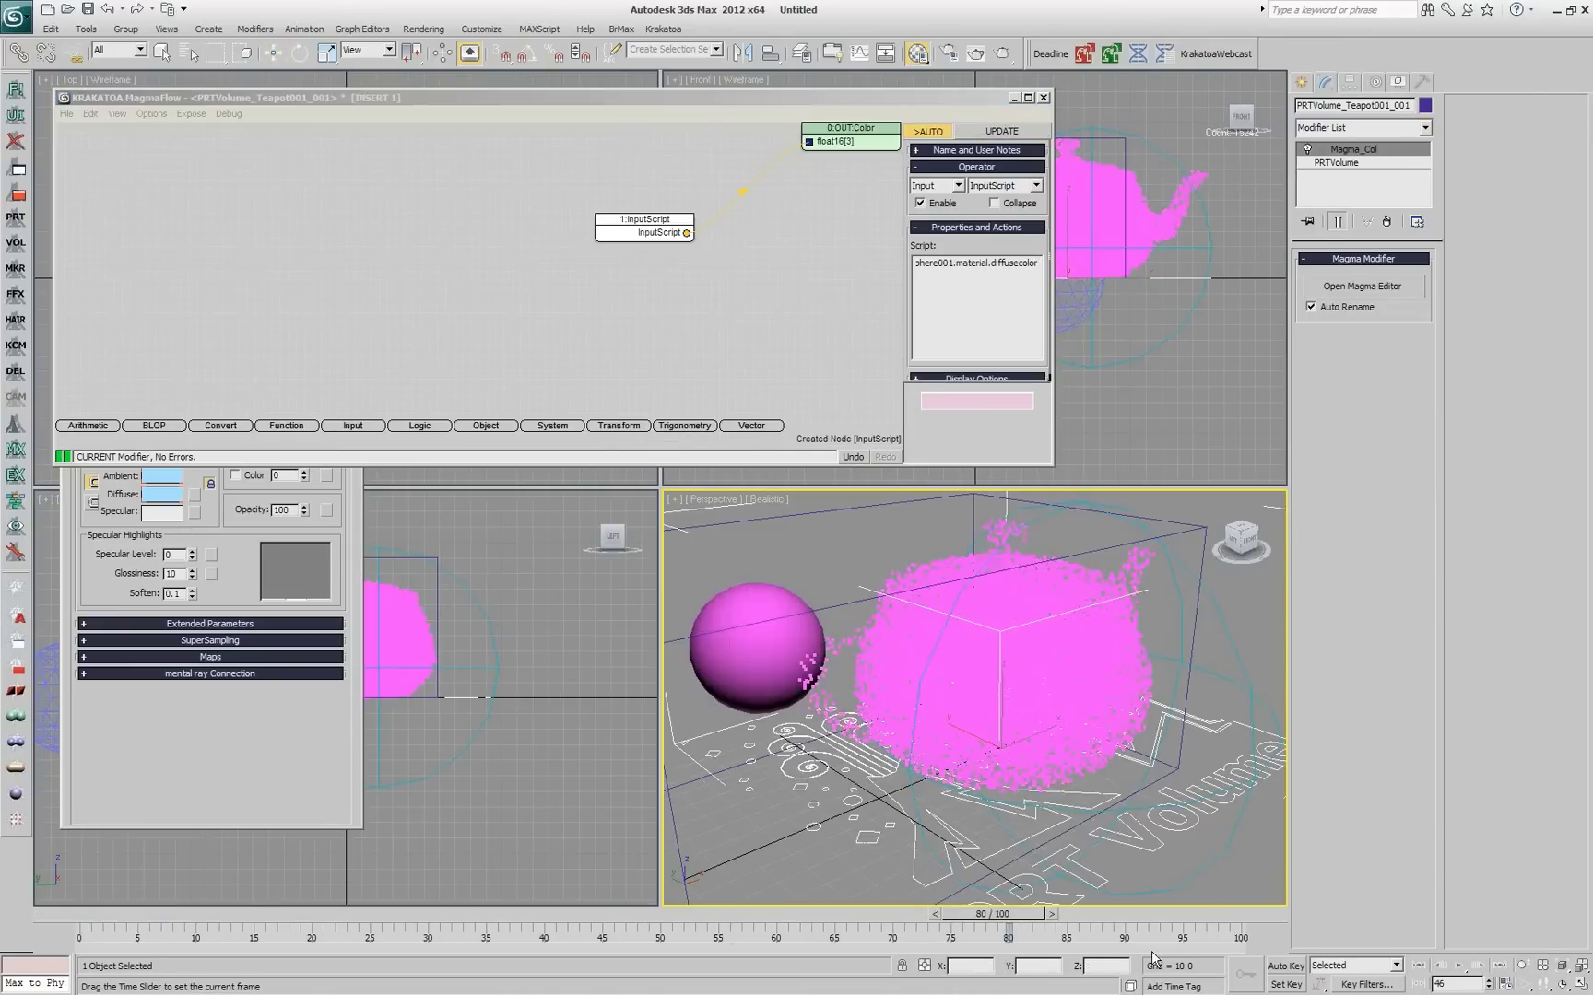
pyautogui.moveTo(1152, 953); pyautogui.dragTo(994, 935)
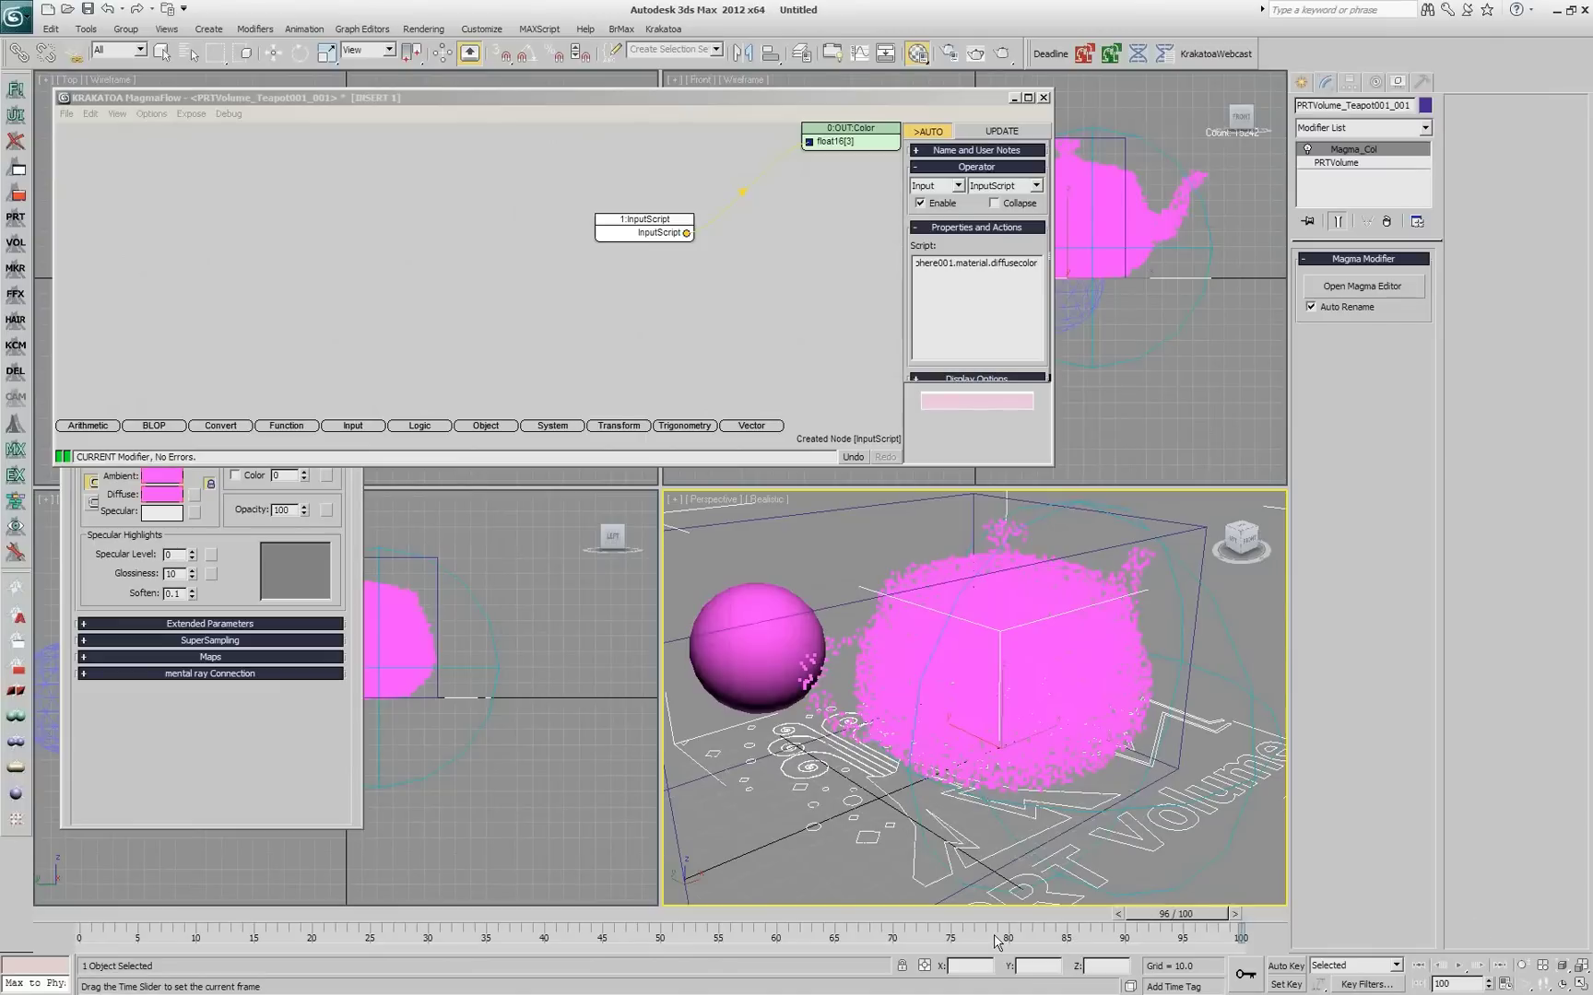
pyautogui.press('Home')
pyautogui.press('w')
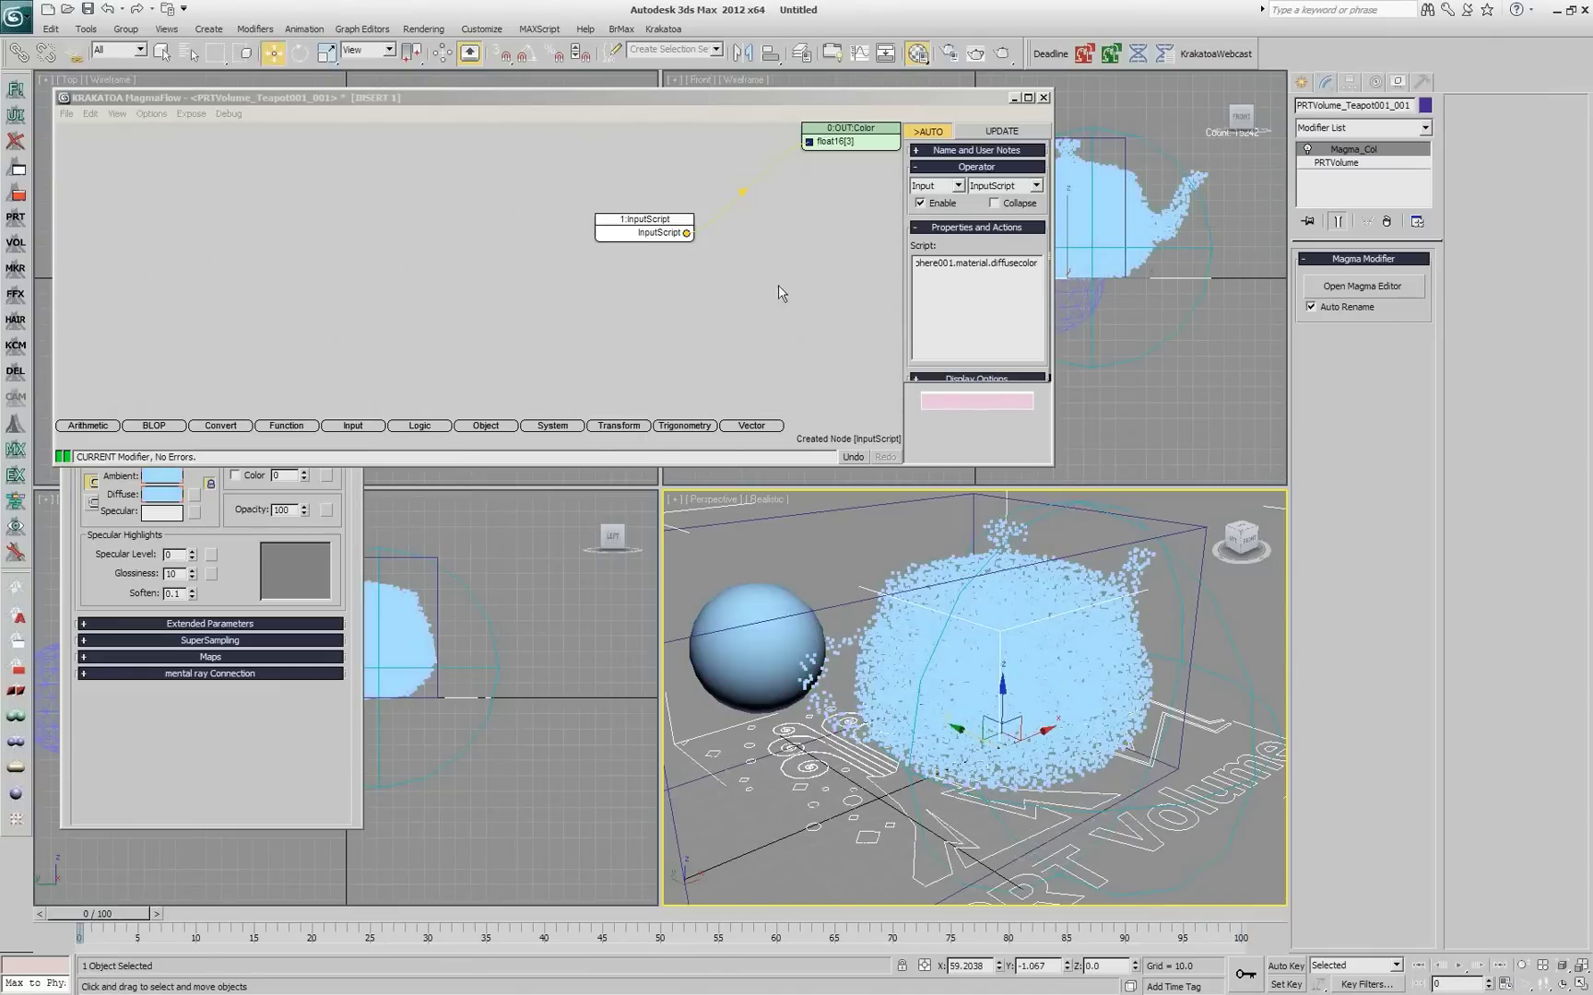
pyautogui.doubleClick(954, 266)
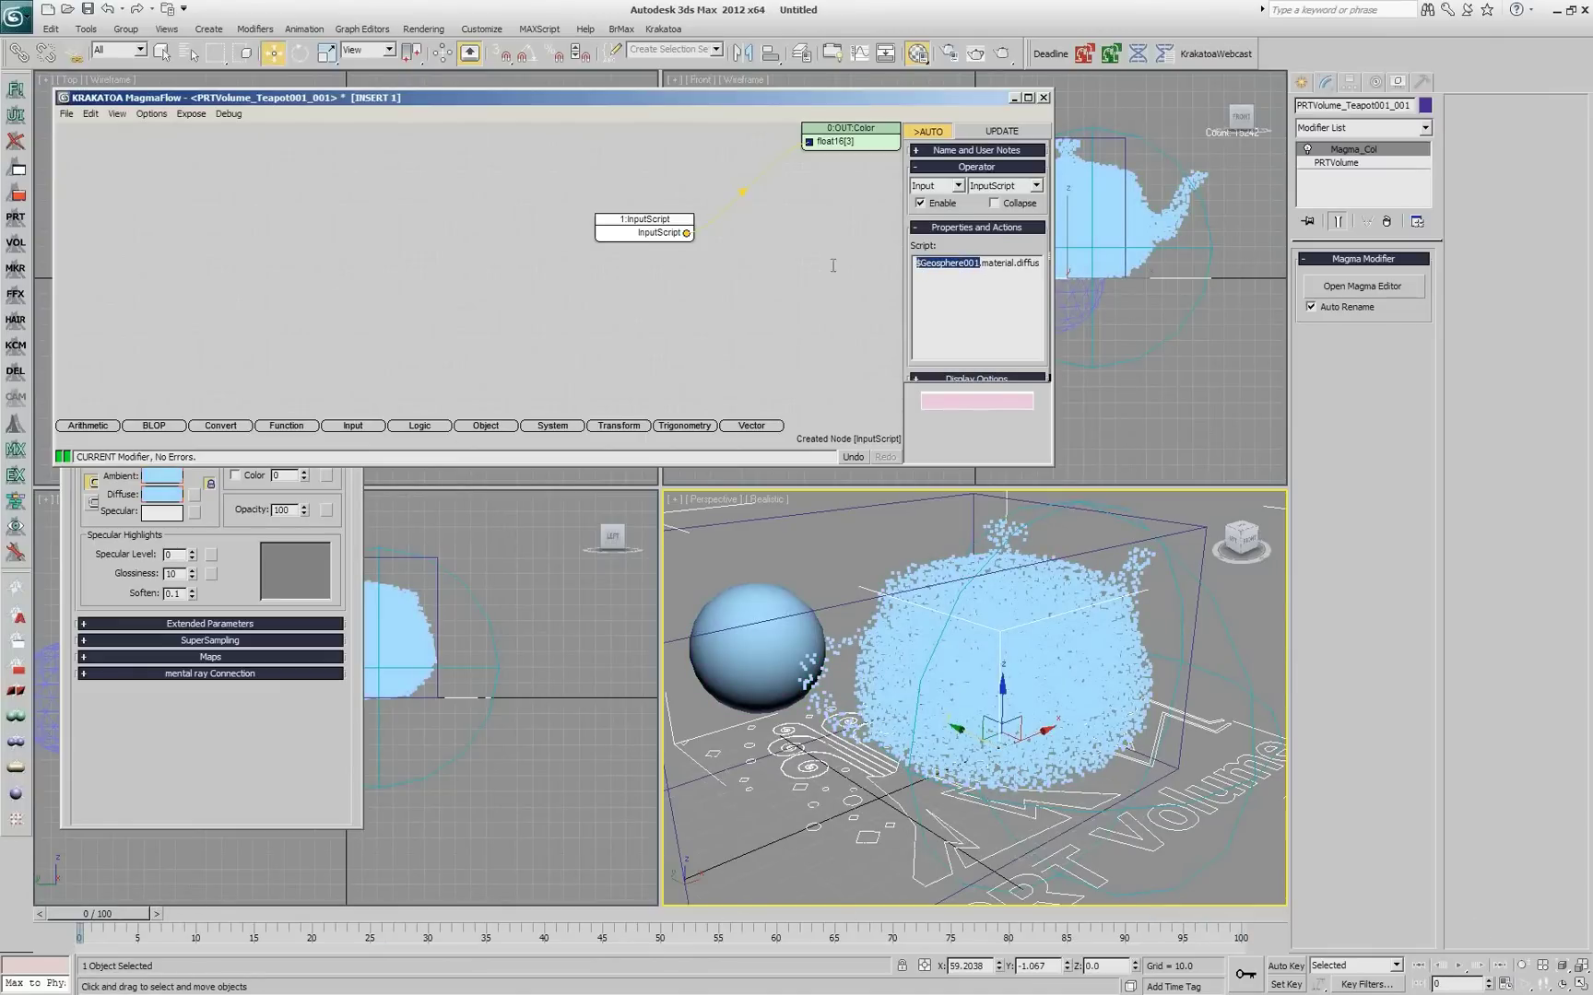
pyautogui.click(983, 265)
pyautogui.click(763, 378)
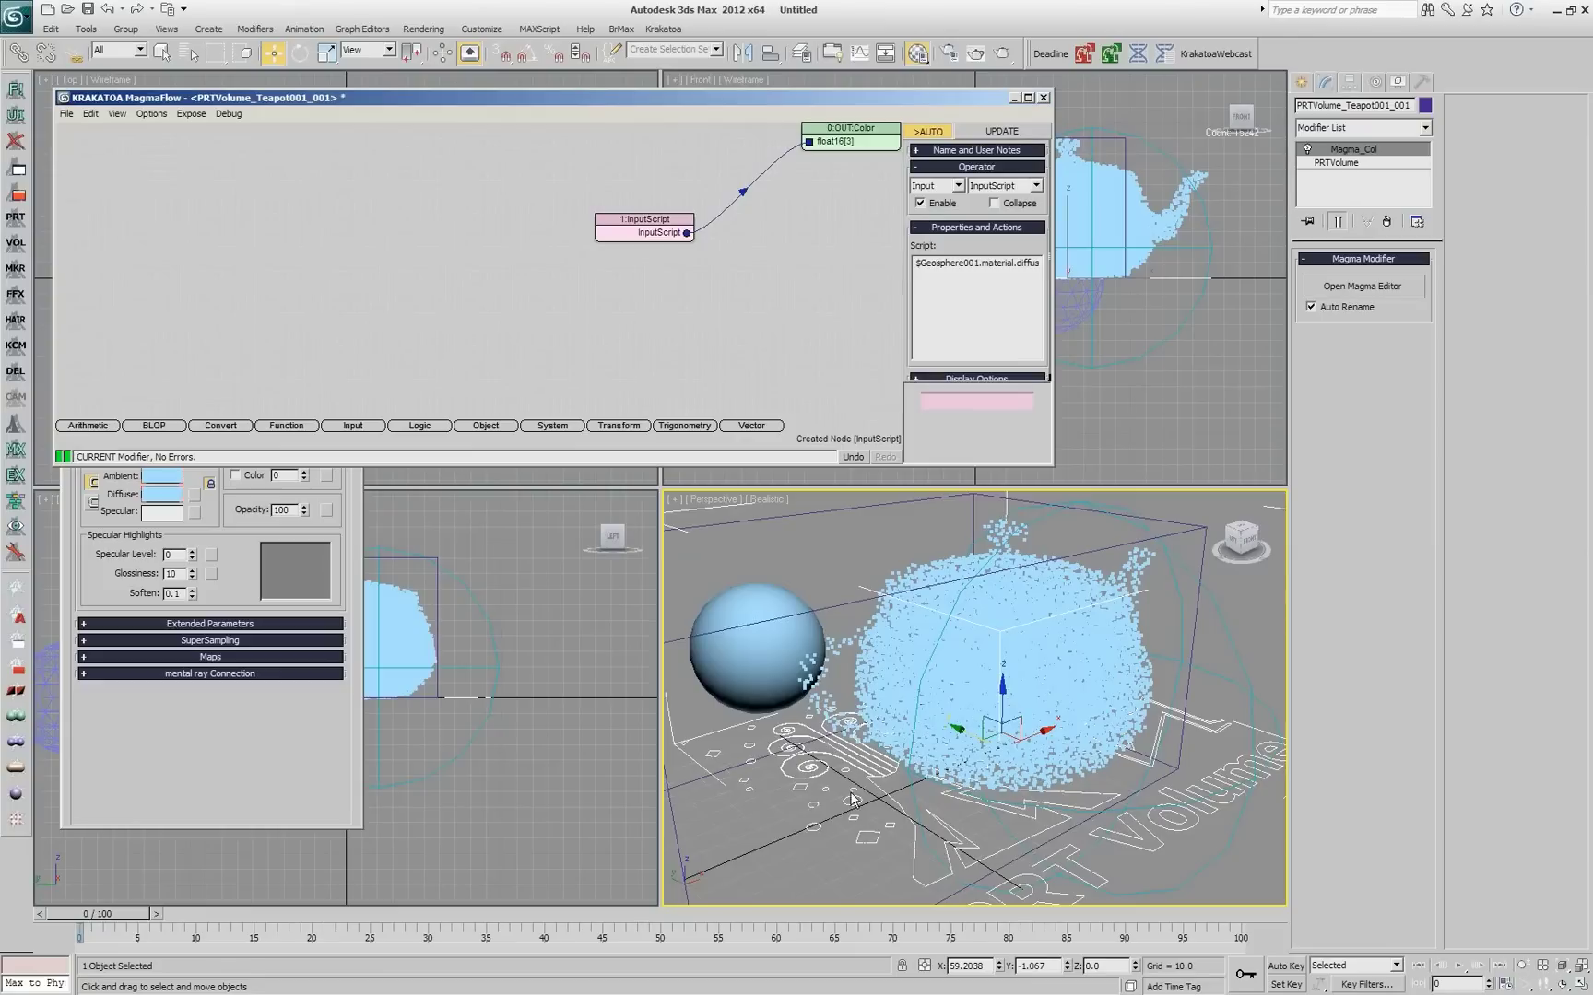